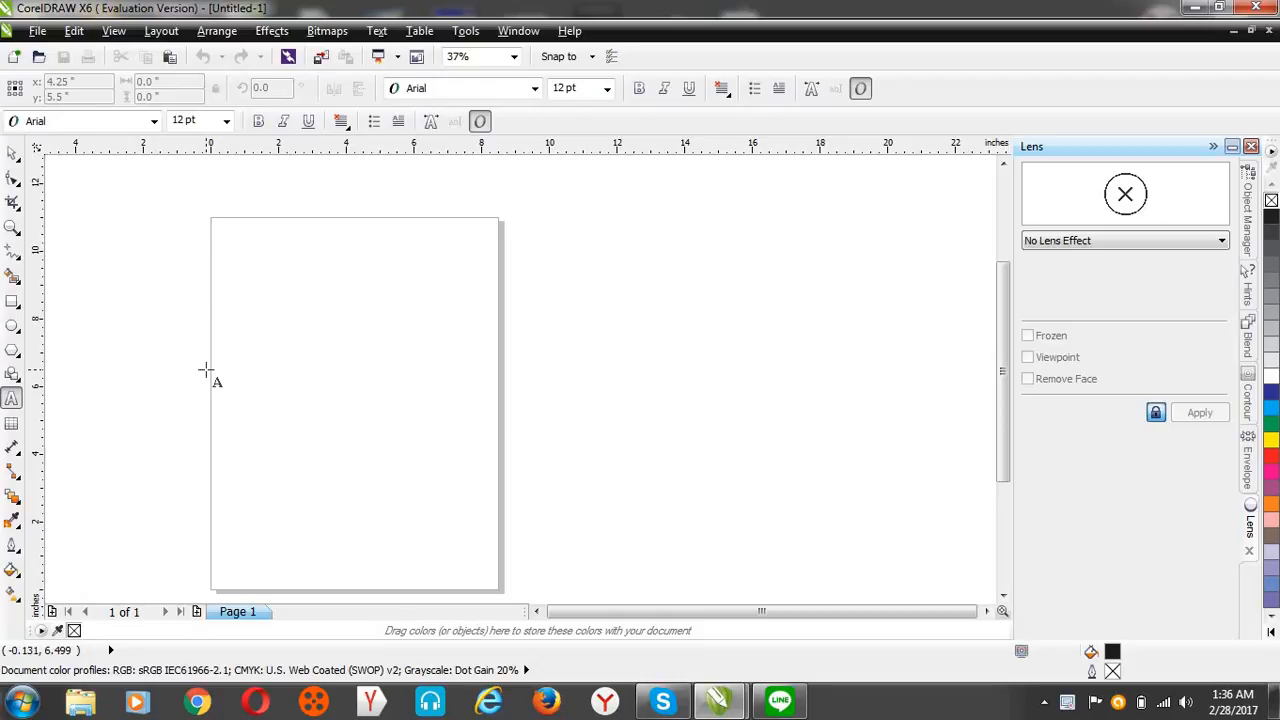
- Add the artistic text "THE FILL TOOL" near the upper part of the page
key("h")
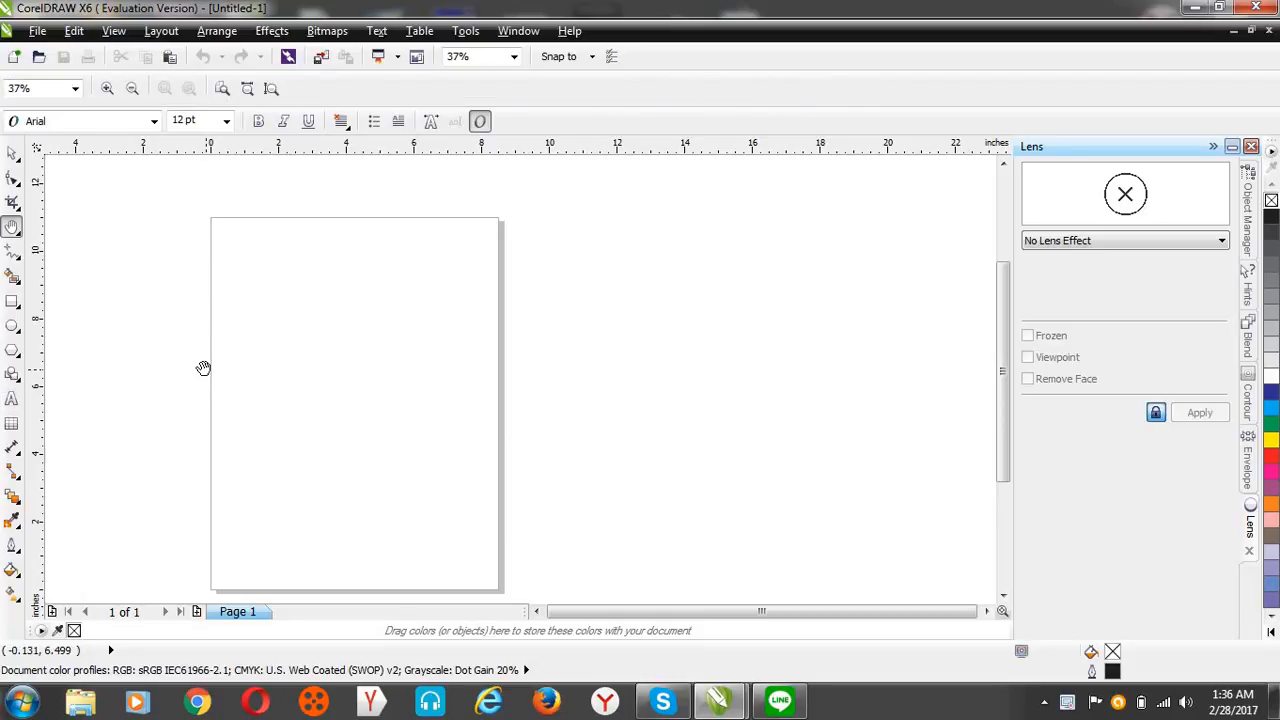
left_click(12, 399)
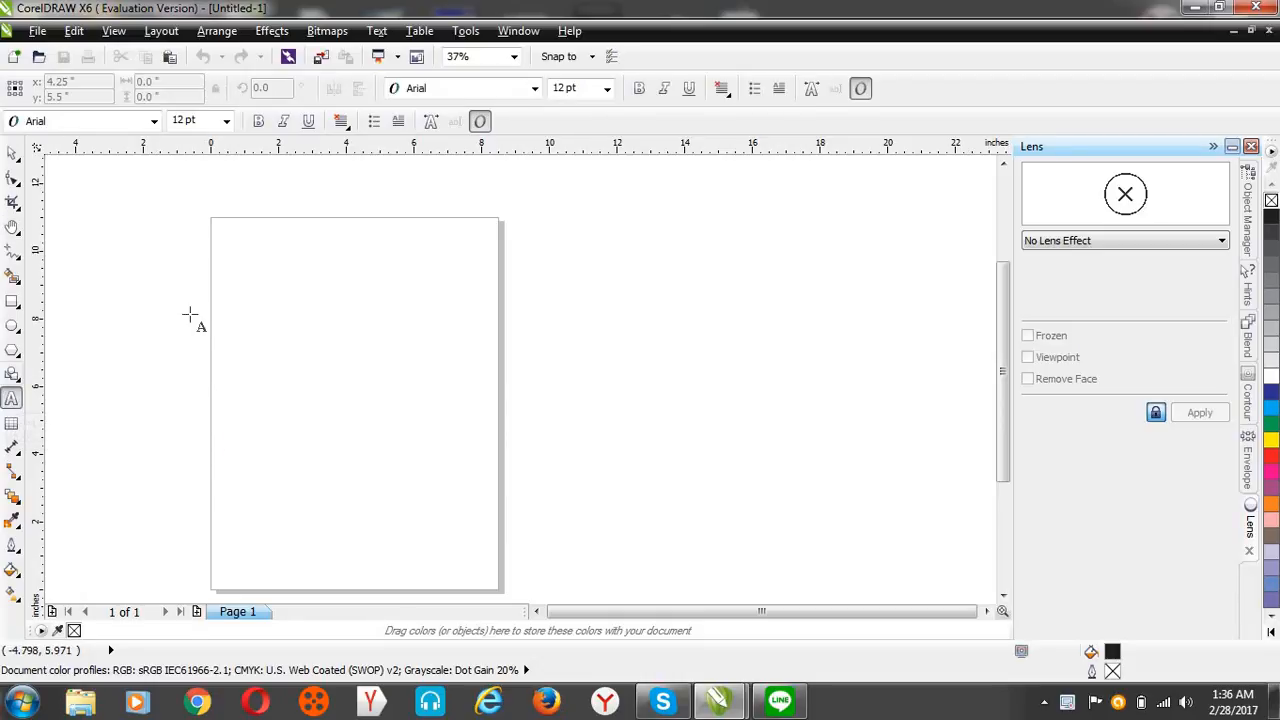
left_click(251, 281)
type("THE FILL TOOL")
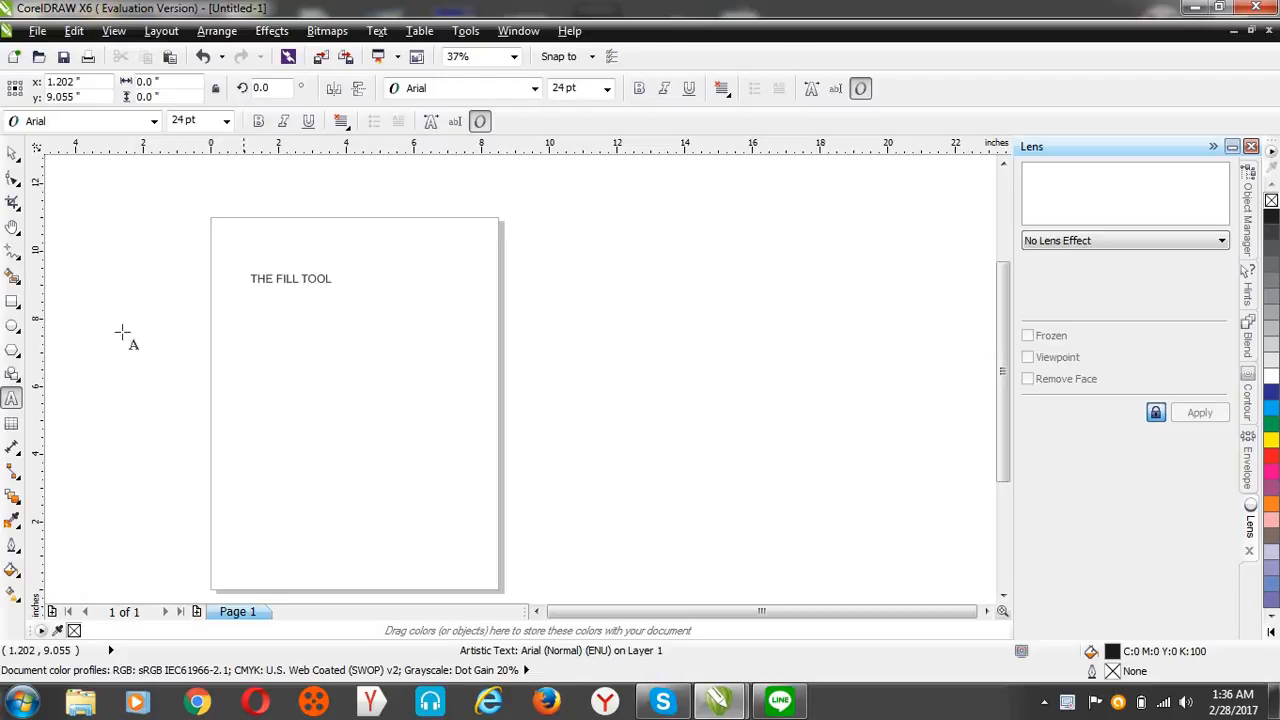
key("Escape")
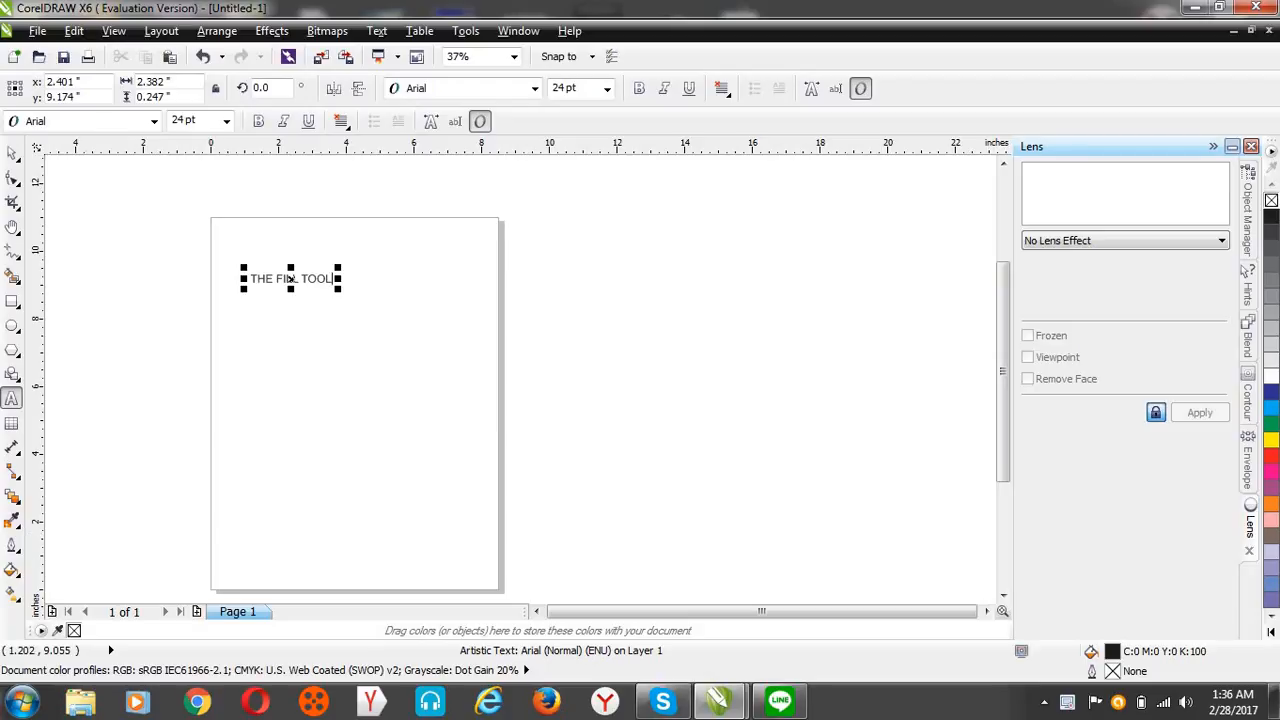
left_click(12, 570)
left_click(12, 545)
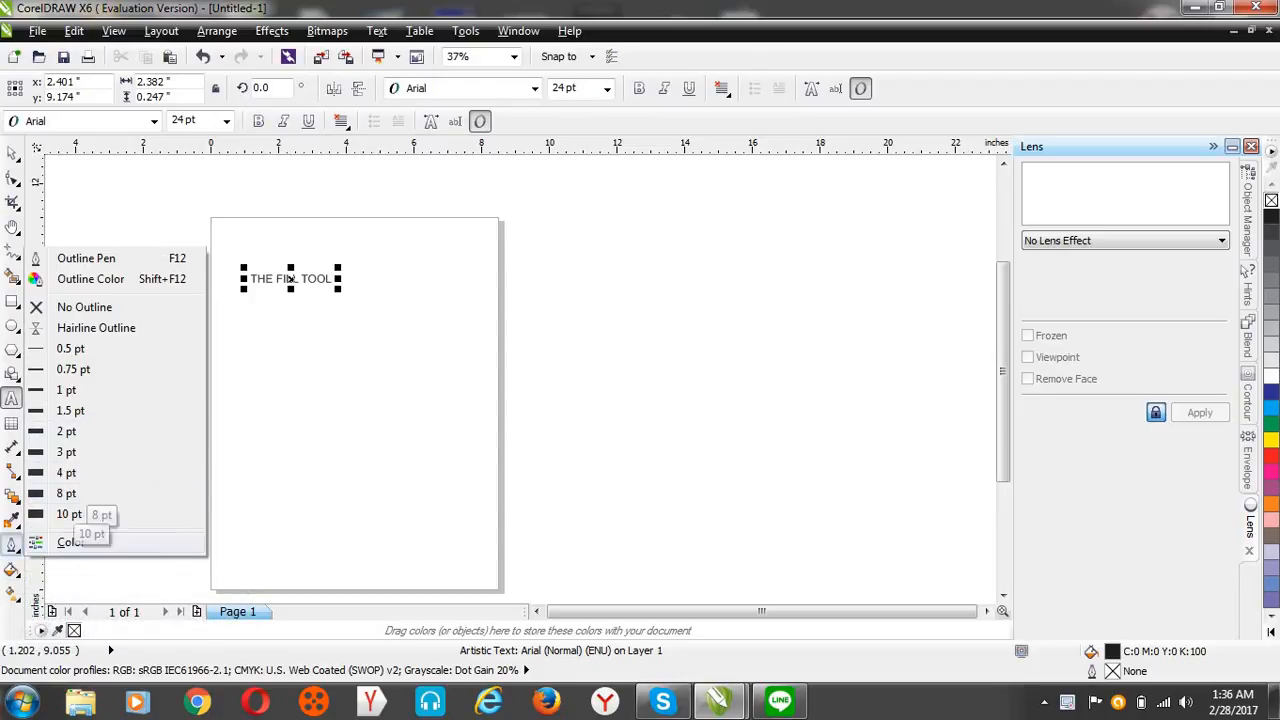
mouse_move(16, 574)
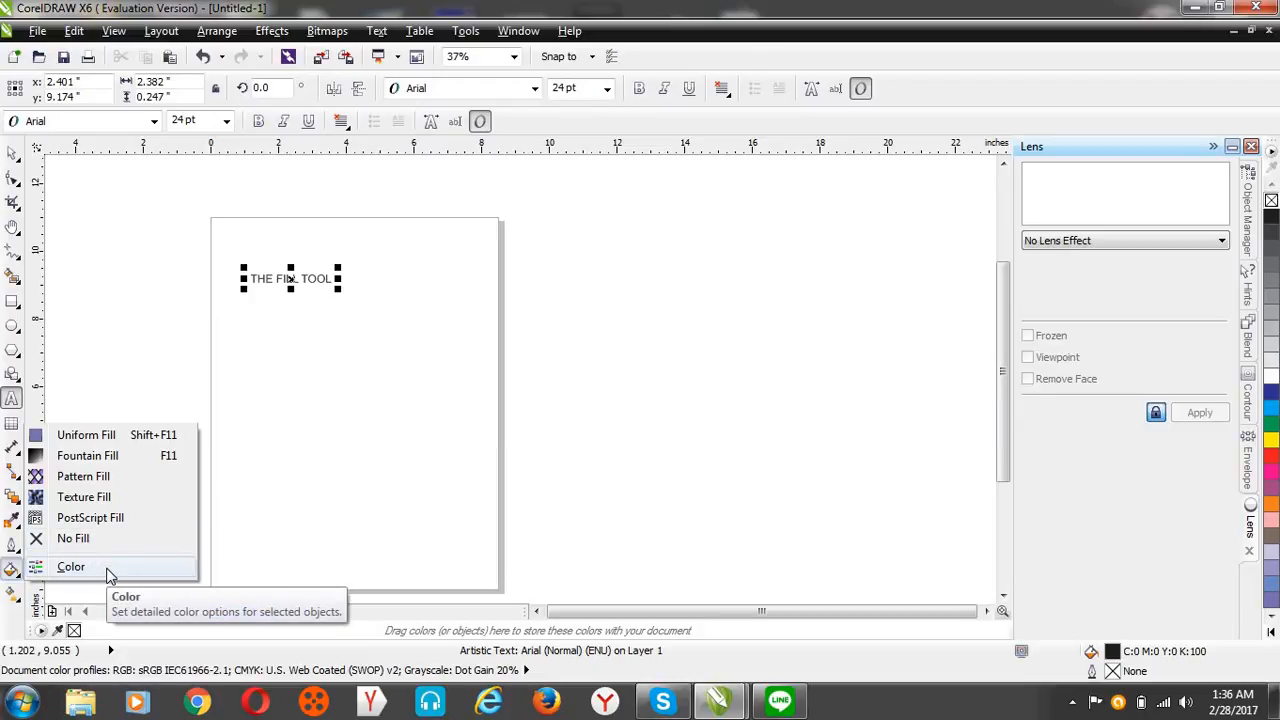
left_click(238, 405)
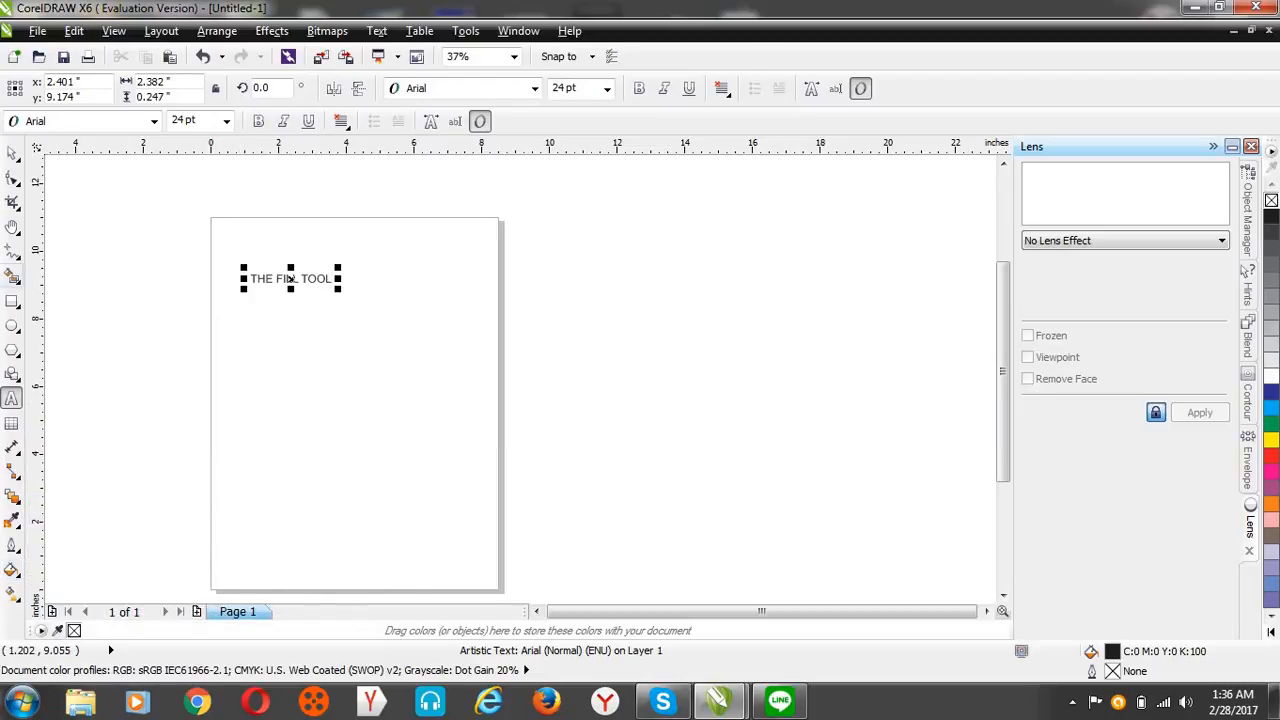
- Draw a rectangle about 3.06 by 1.78 inches and place it directly below the THE FILL TOOL heading
left_click(12, 302)
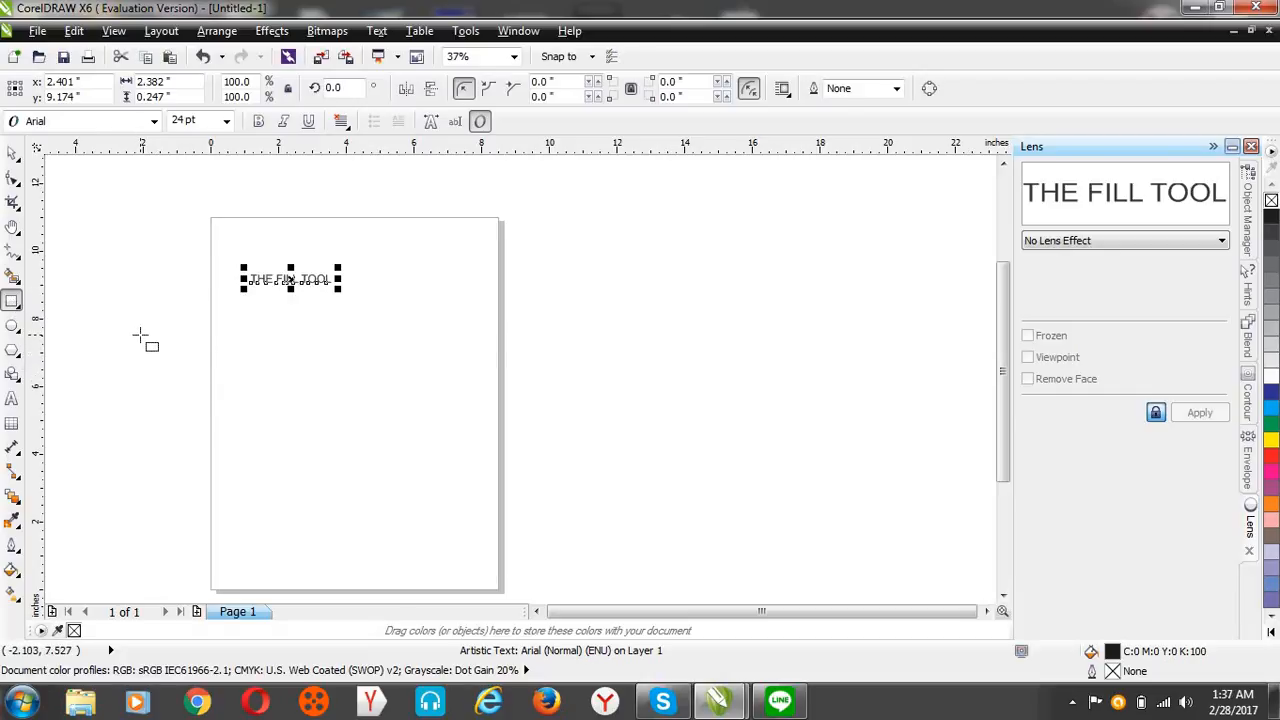
left_click(140, 337)
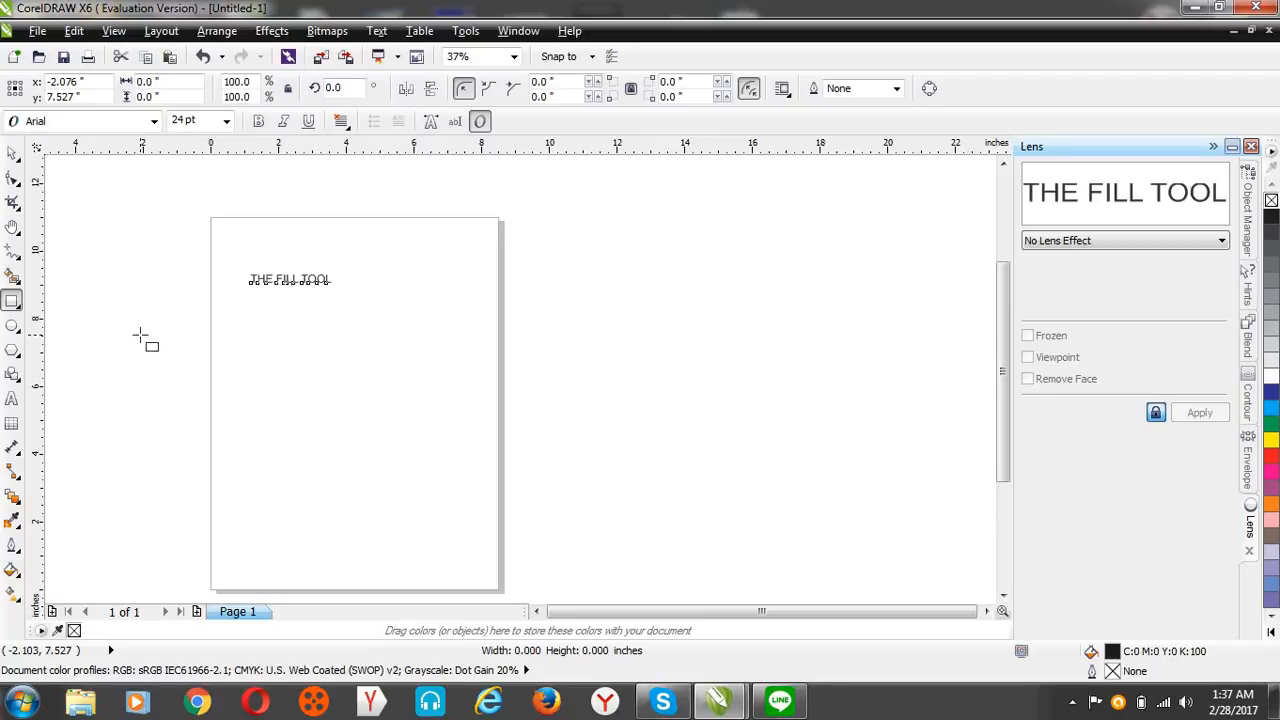
left_click_drag(140, 337, 244, 397)
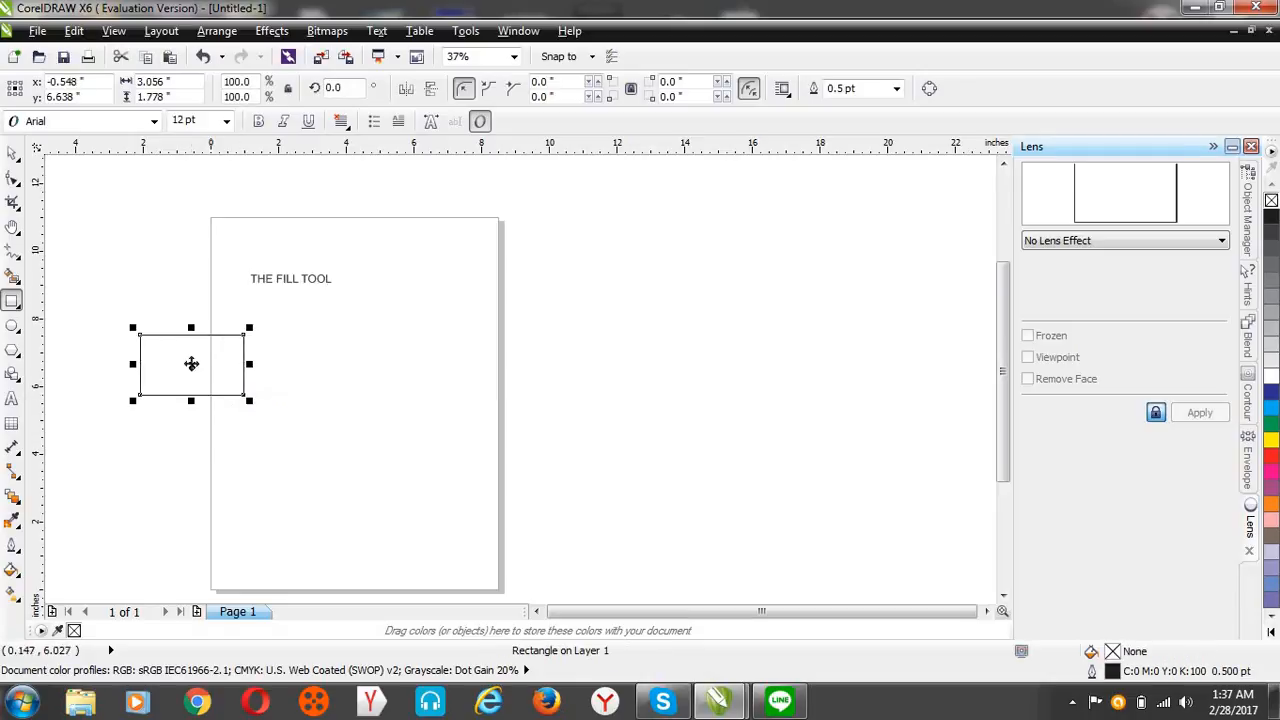
left_click_drag(193, 364, 291, 327)
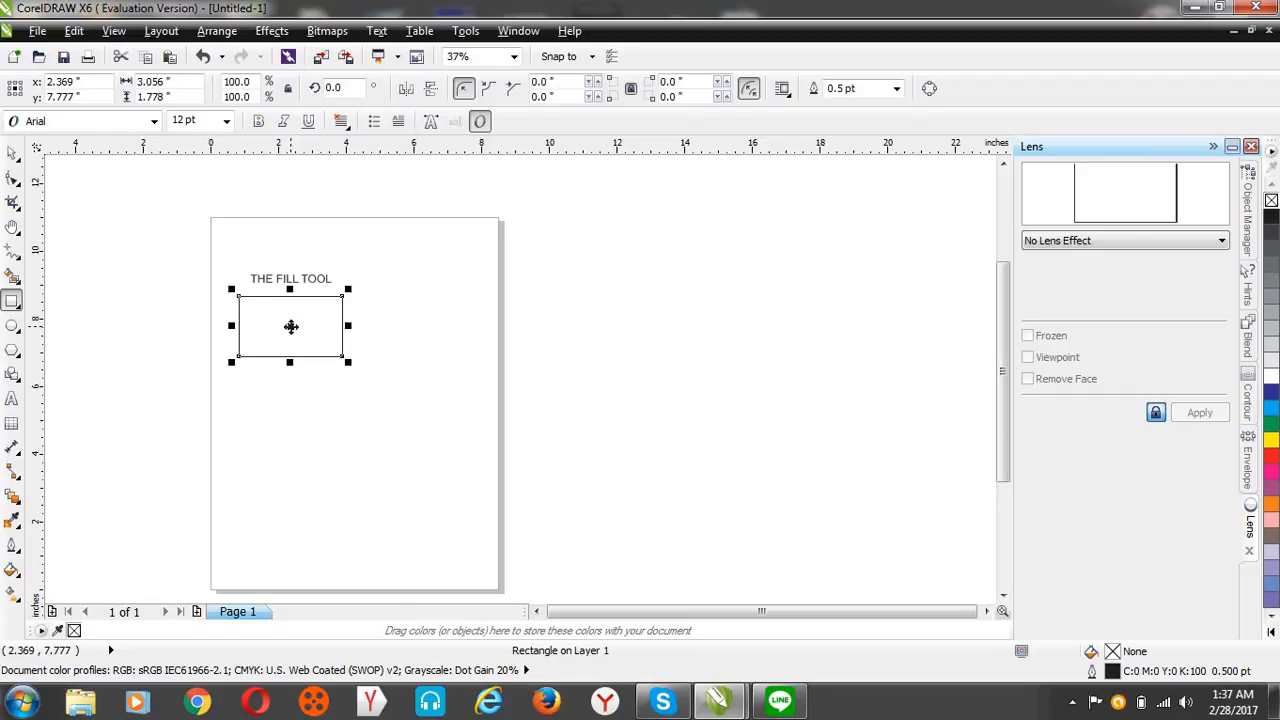
- Duplicate the rectangle twice and stack the two copies in a column below the original
left_click(85, 37)
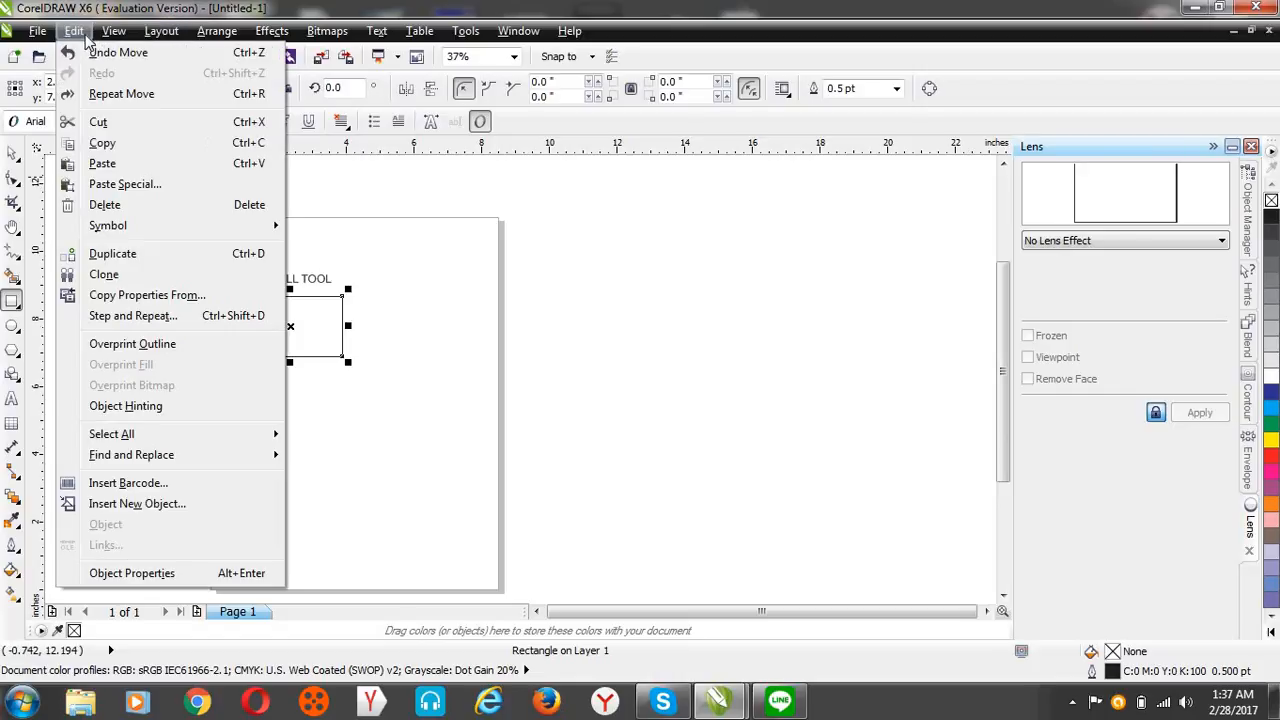
left_click(113, 254)
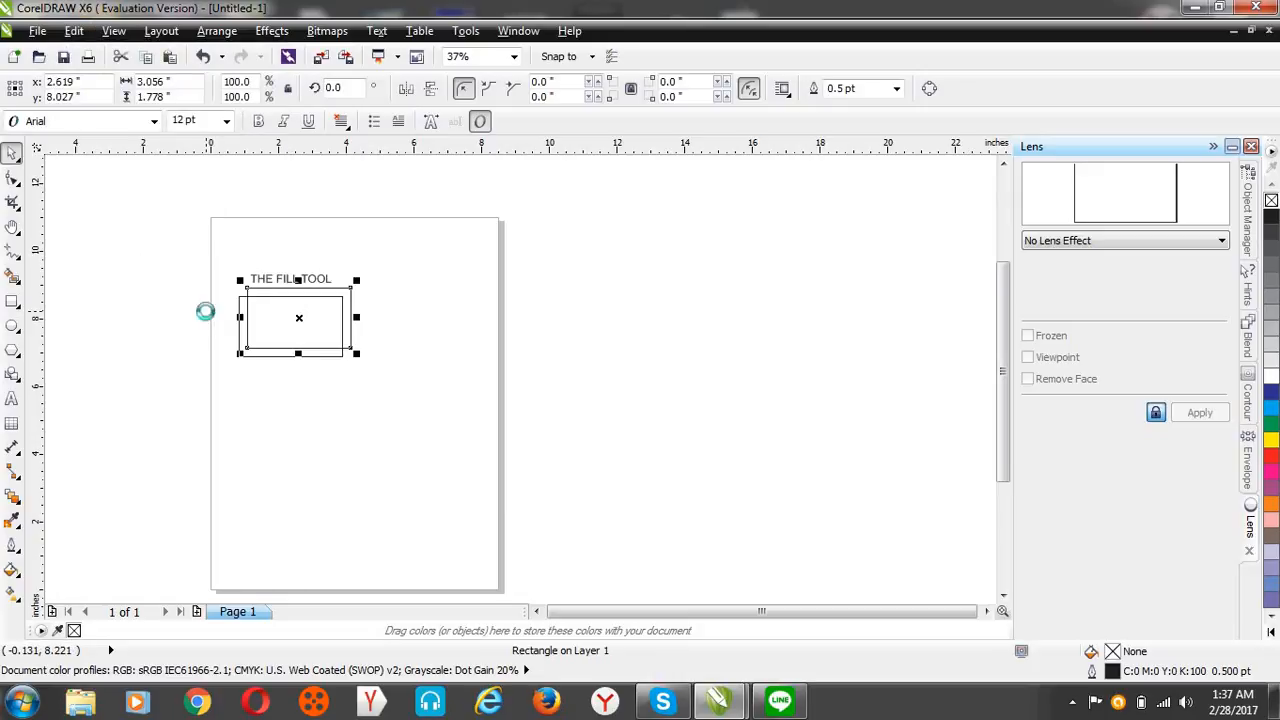
key("ctrl+d")
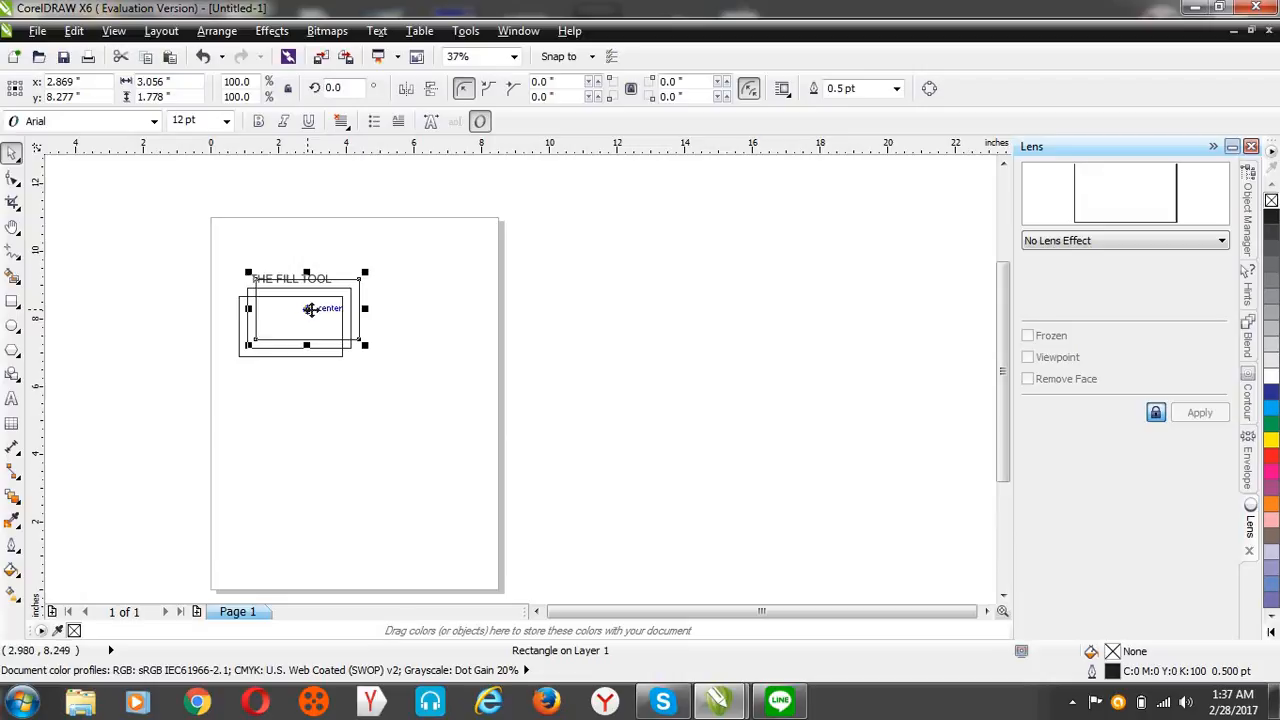
left_click_drag(311, 310, 291, 398)
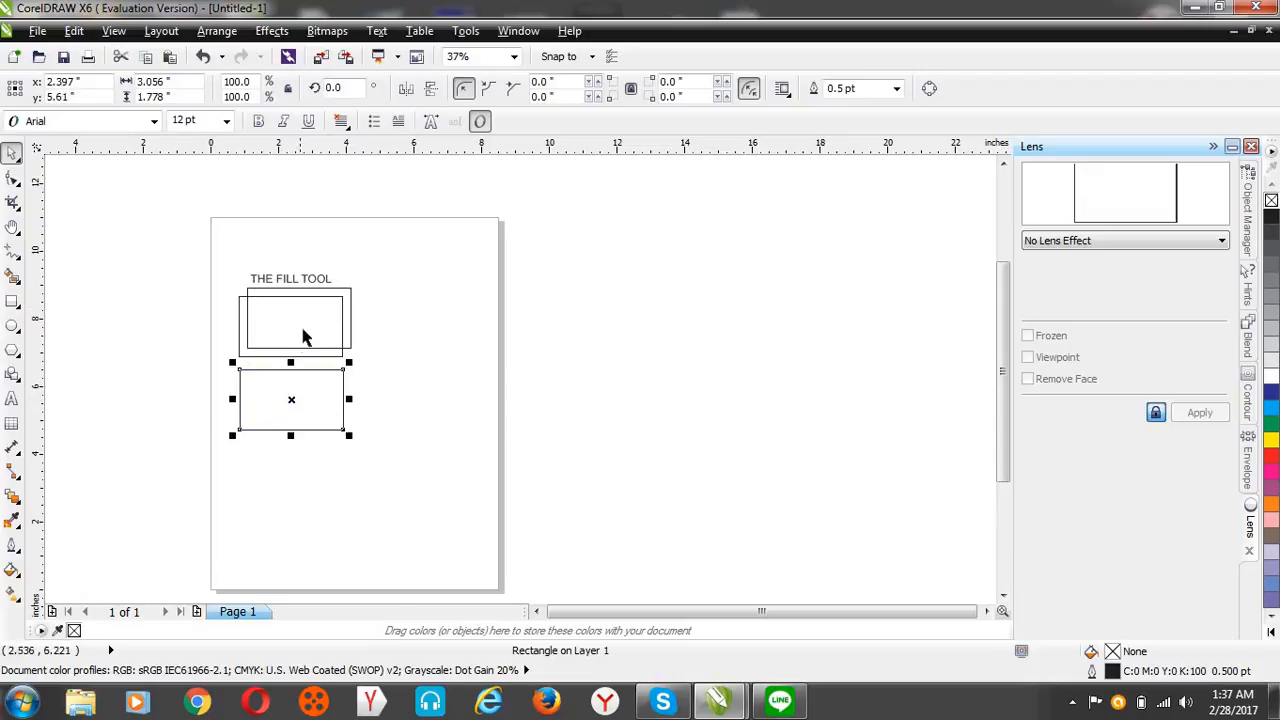
left_click_drag(297, 329, 294, 473)
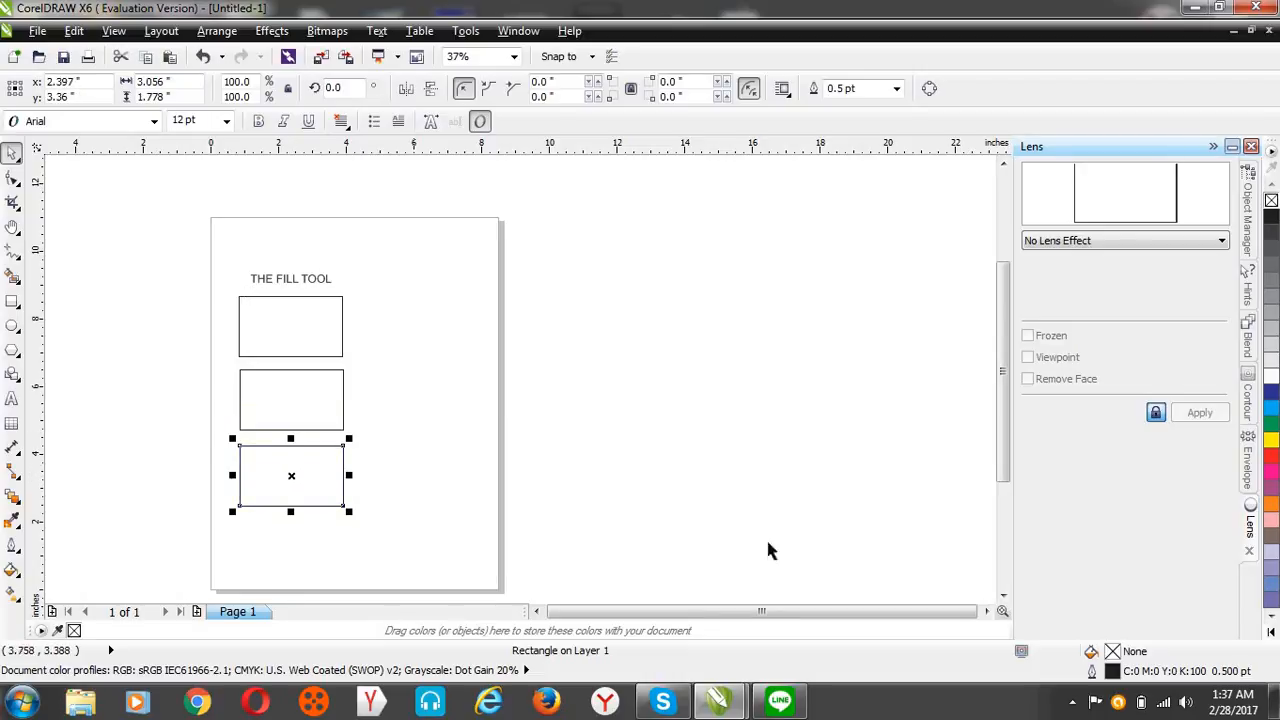
- Duplicate the lowest rectangle twice and place the copies below it, extending the column to five rectangles
left_click(1003, 597)
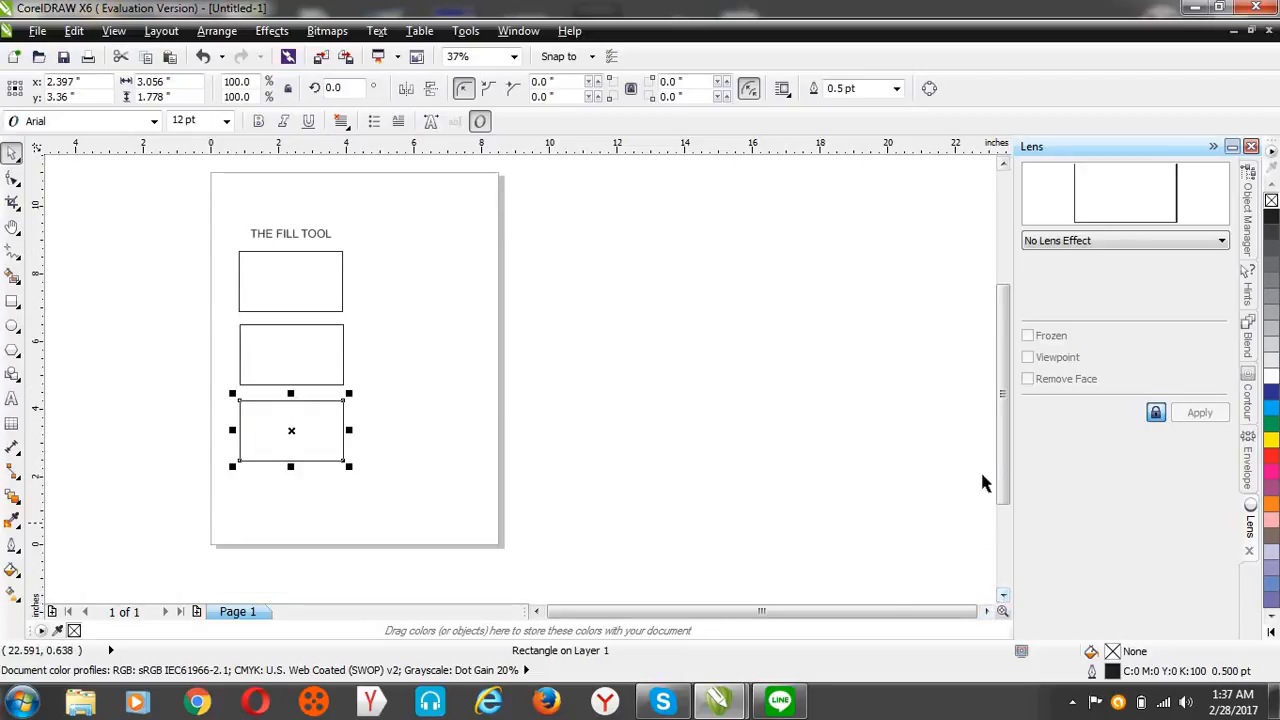
key("ctrl+d")
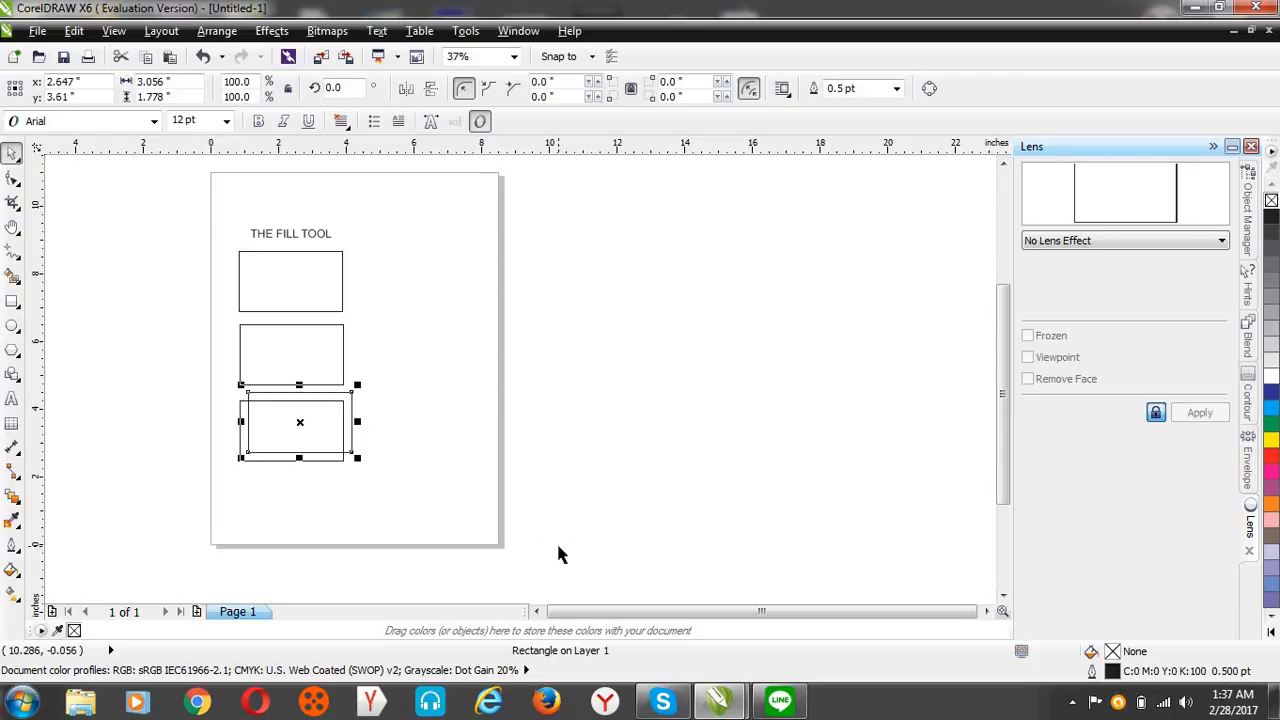
key("ctrl+d")
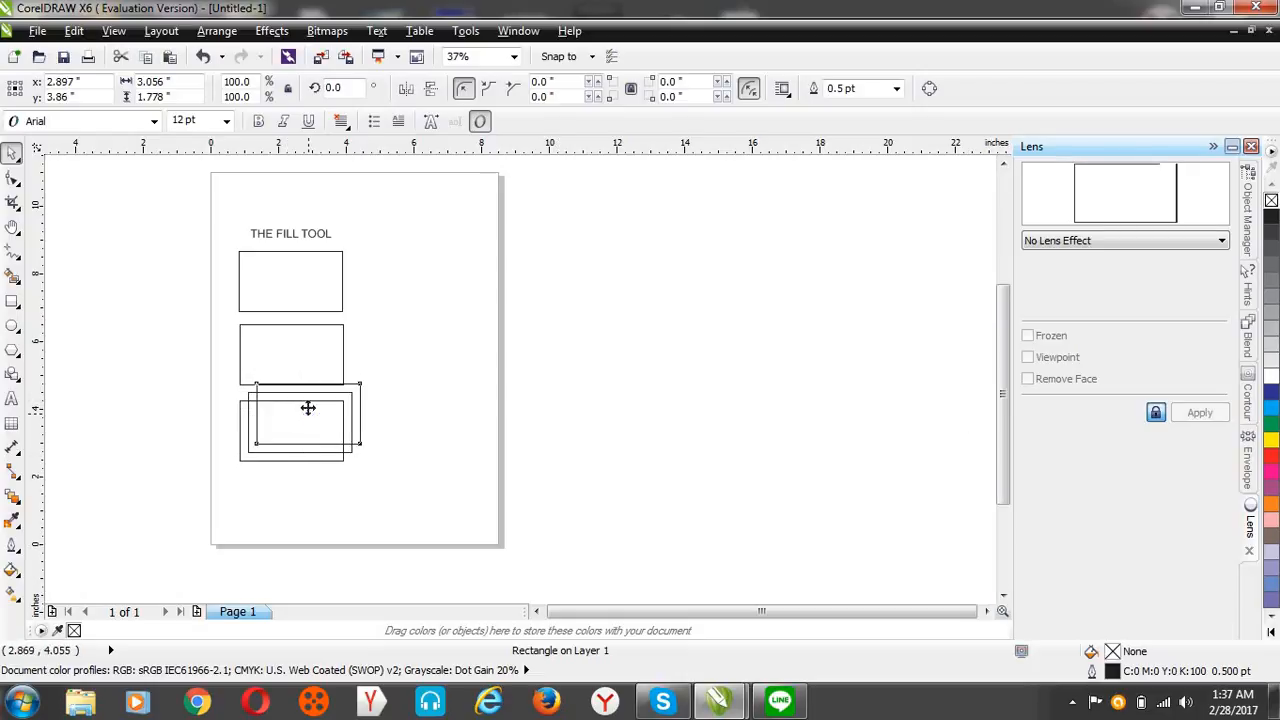
left_click_drag(308, 408, 291, 505)
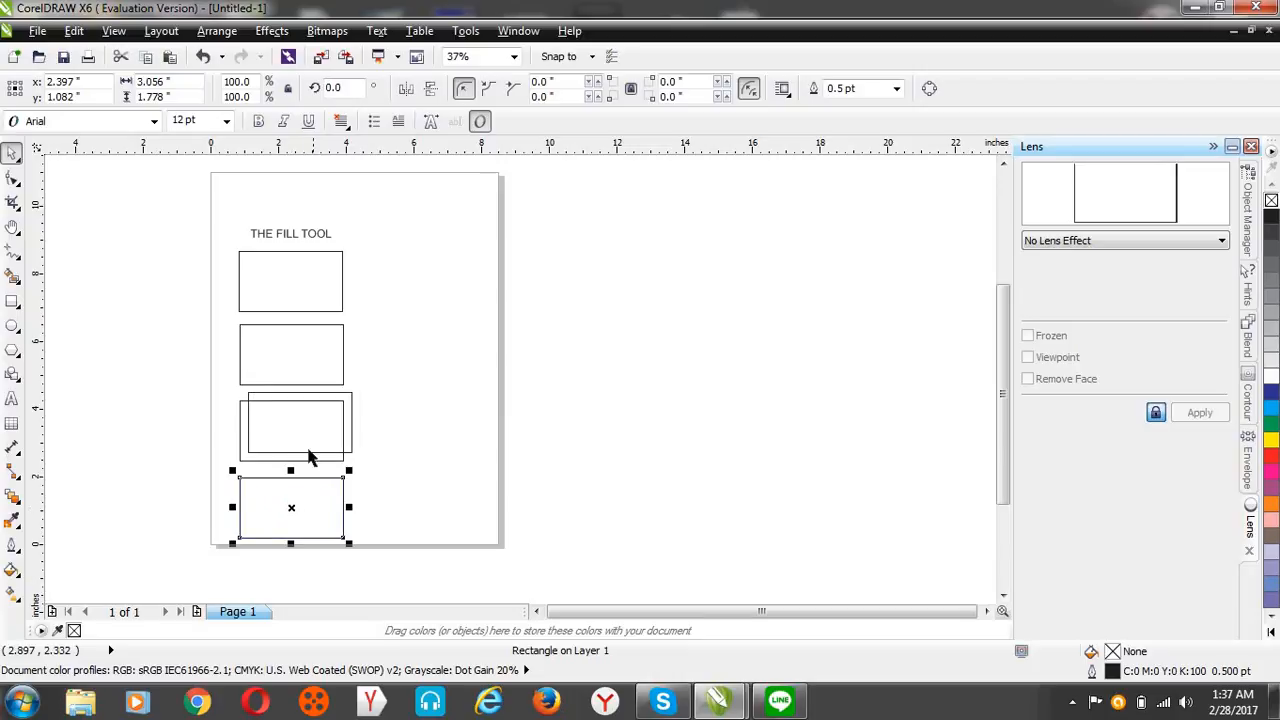
left_click(308, 455)
left_click_drag(301, 420, 292, 583)
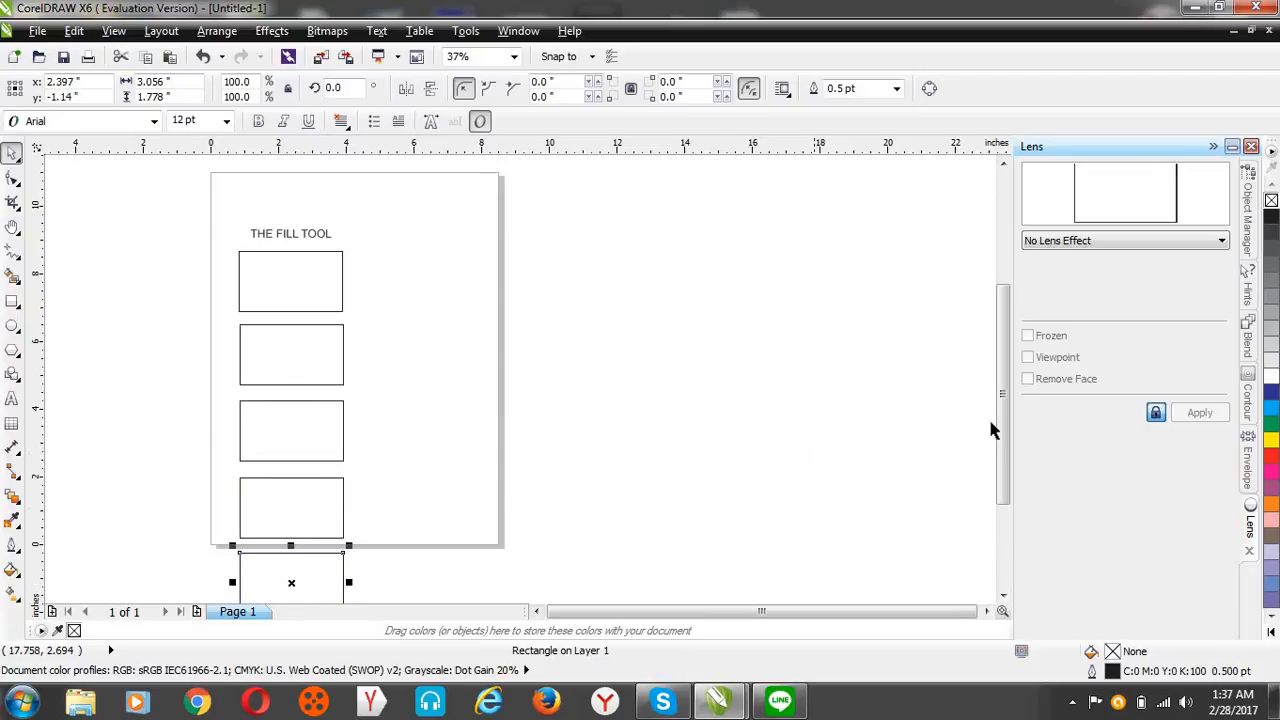
scroll(1008, 425, "down", 1)
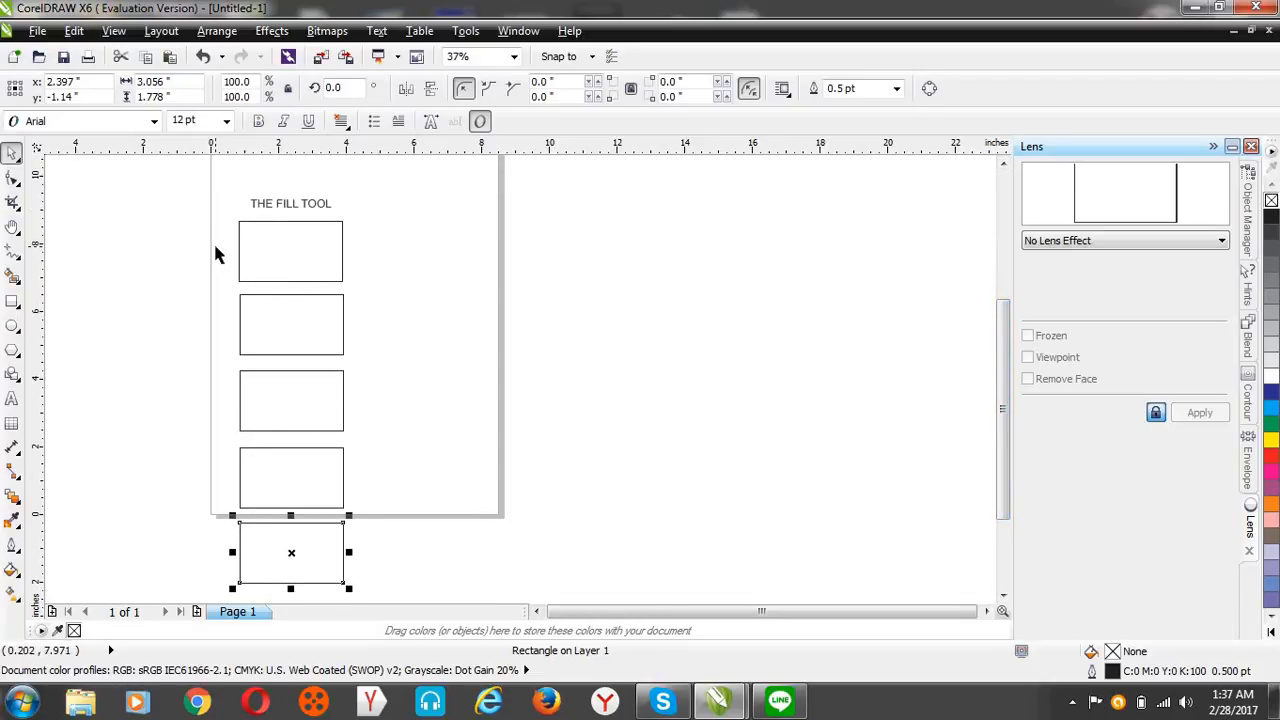
- Start a uniform fill for the uppermost rectangle and pick a pinkish red (C7 M100 Y51 K0) from the CMYK color model
left_click(312, 268)
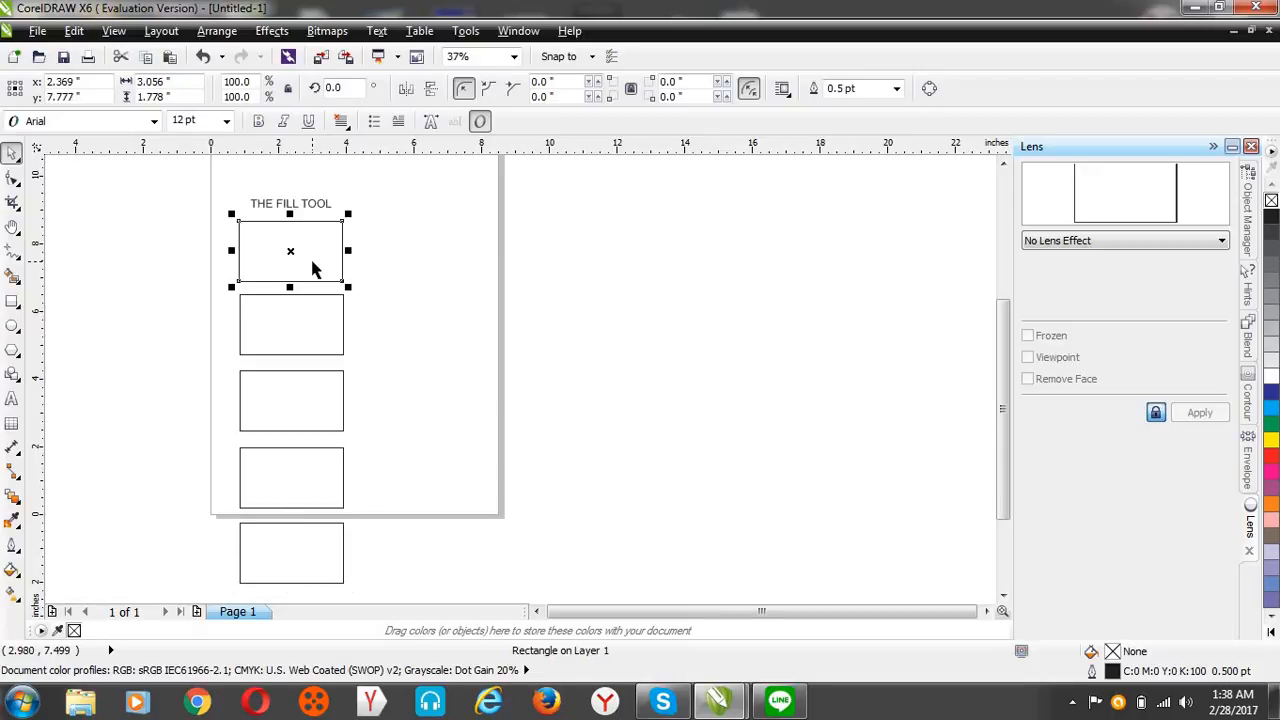
left_click(12, 572)
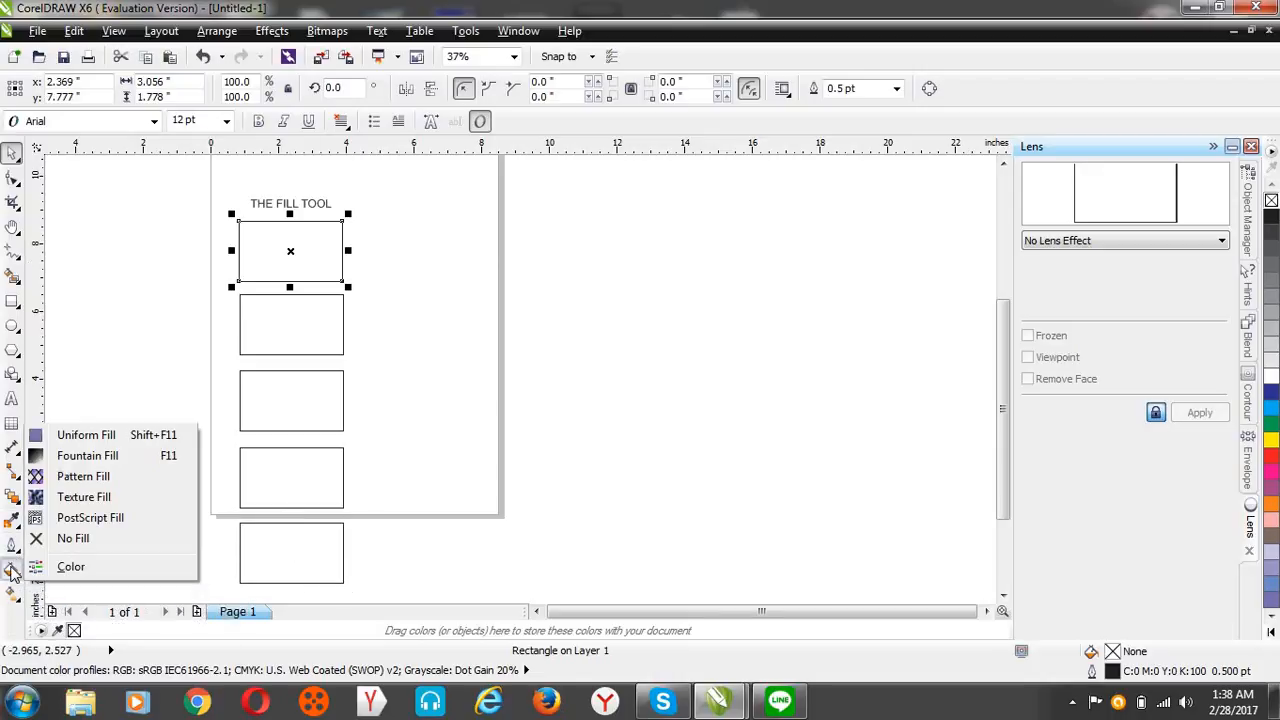
left_click(86, 435)
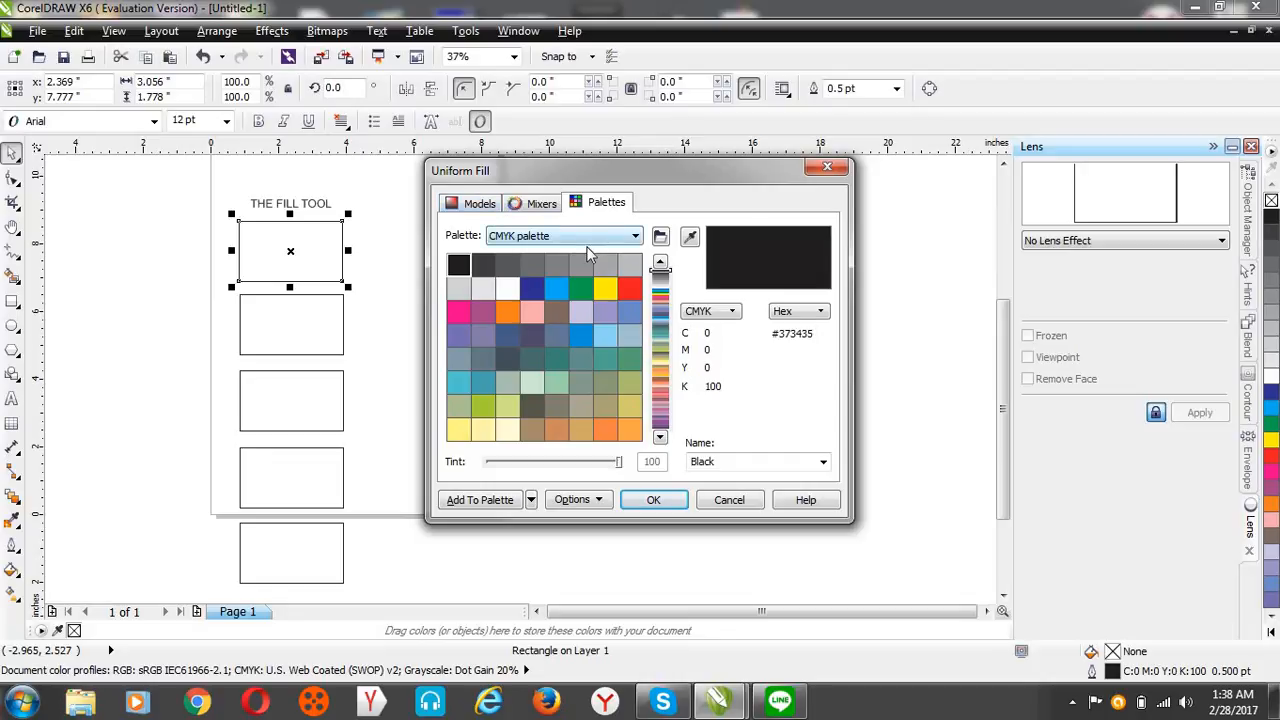
left_click(487, 209)
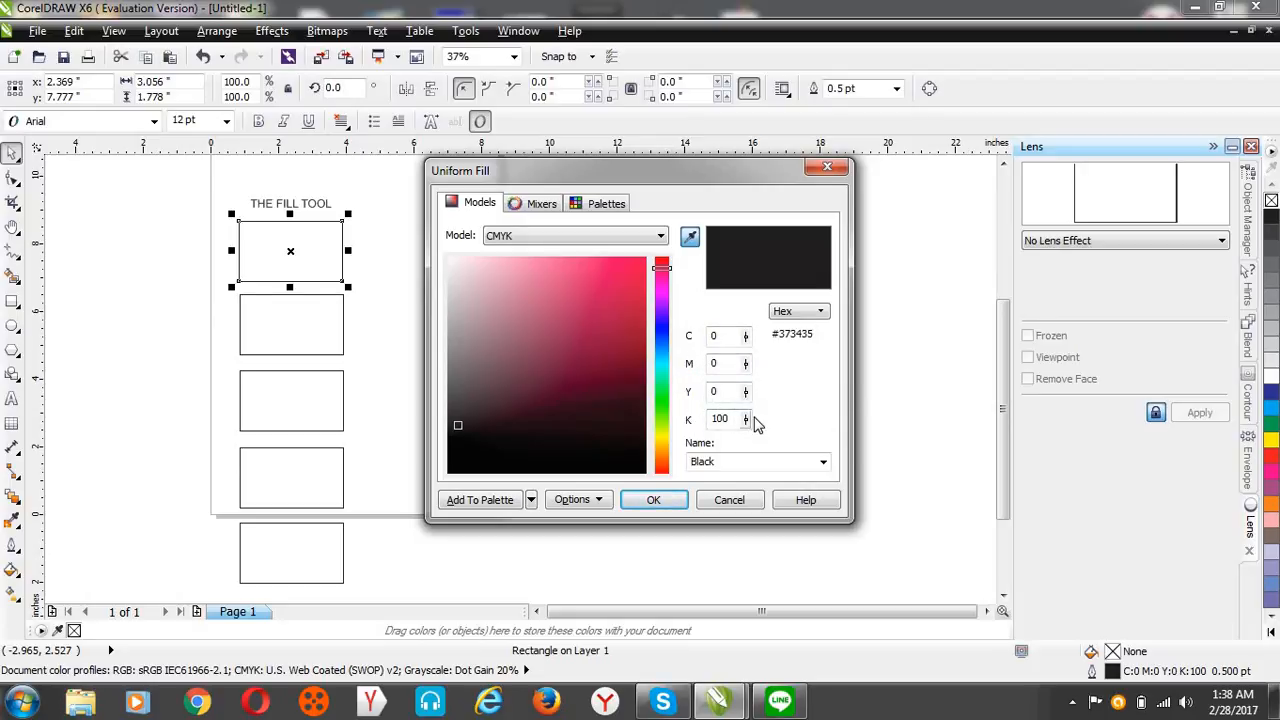
left_click(619, 287)
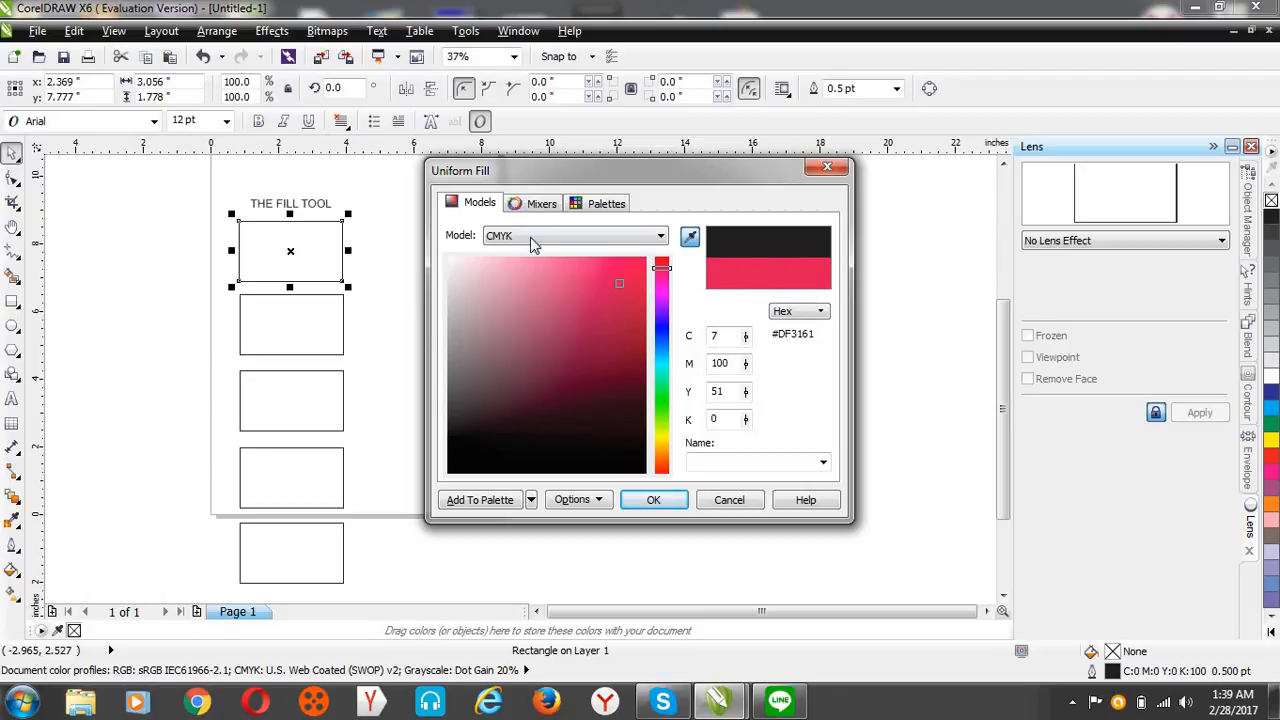
- Preview the Grayscale color model for the uniform fill and return to CMYK
left_click(562, 240)
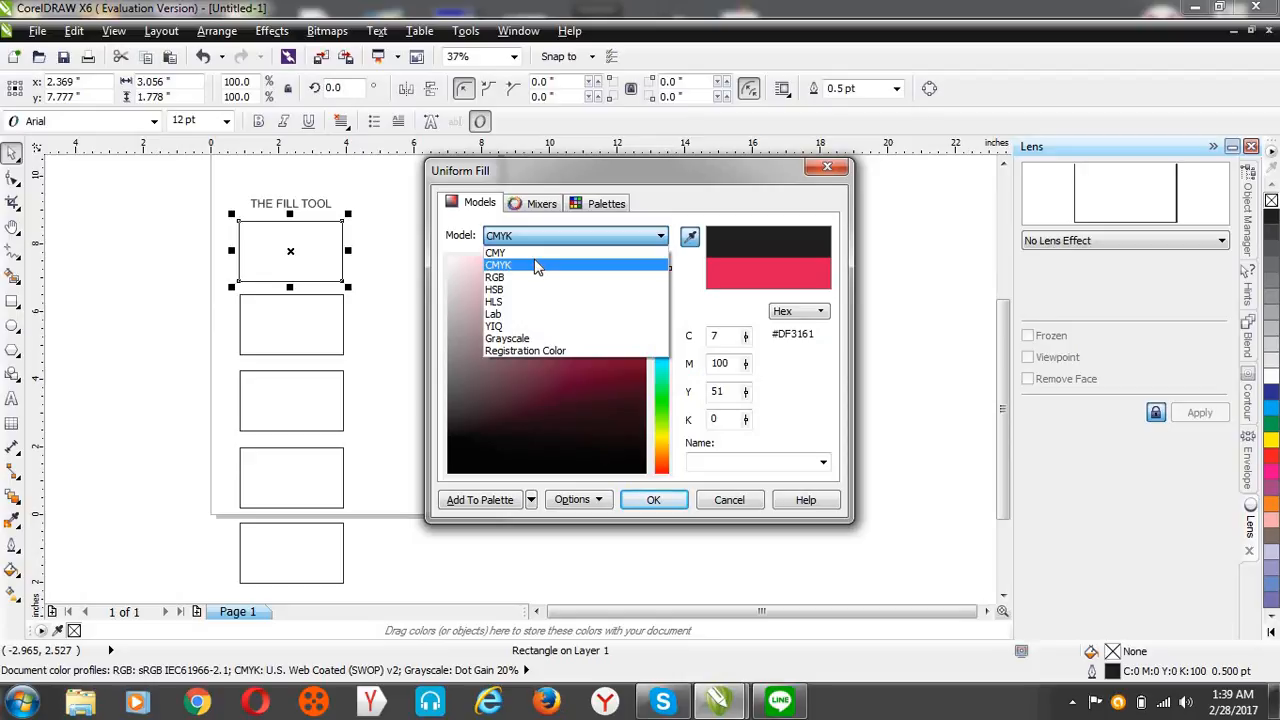
left_click(543, 344)
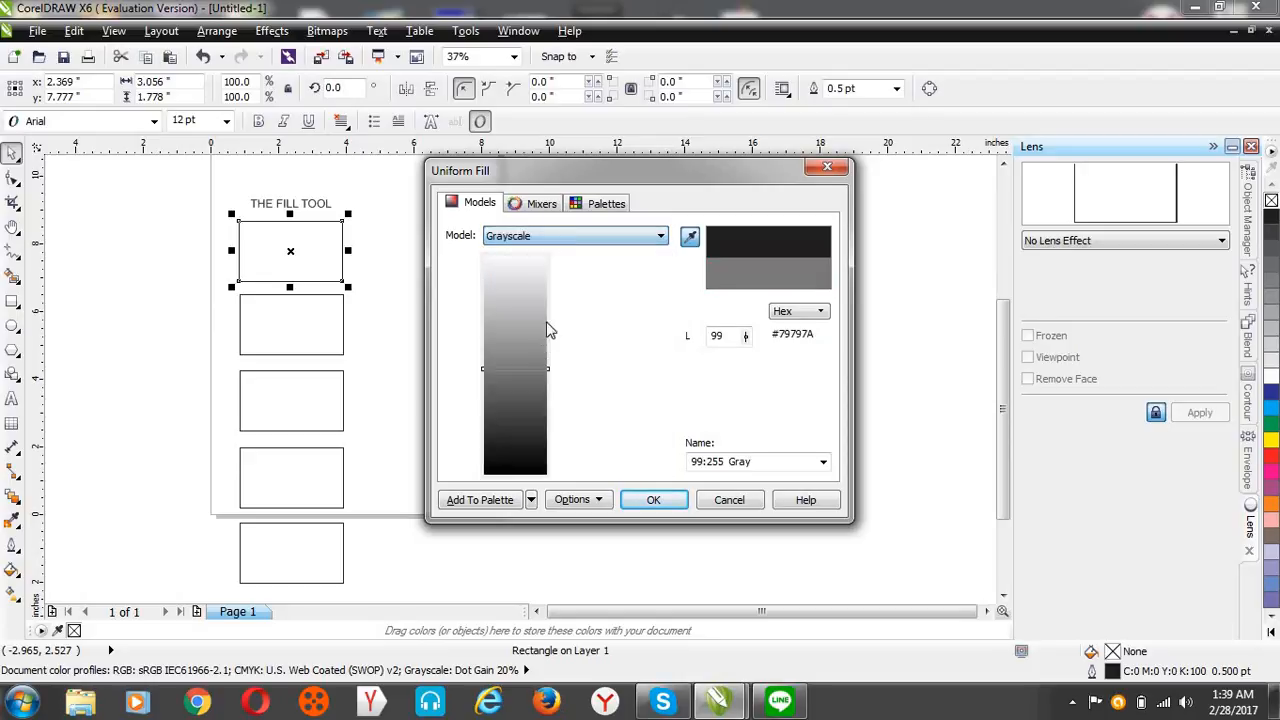
left_click(578, 236)
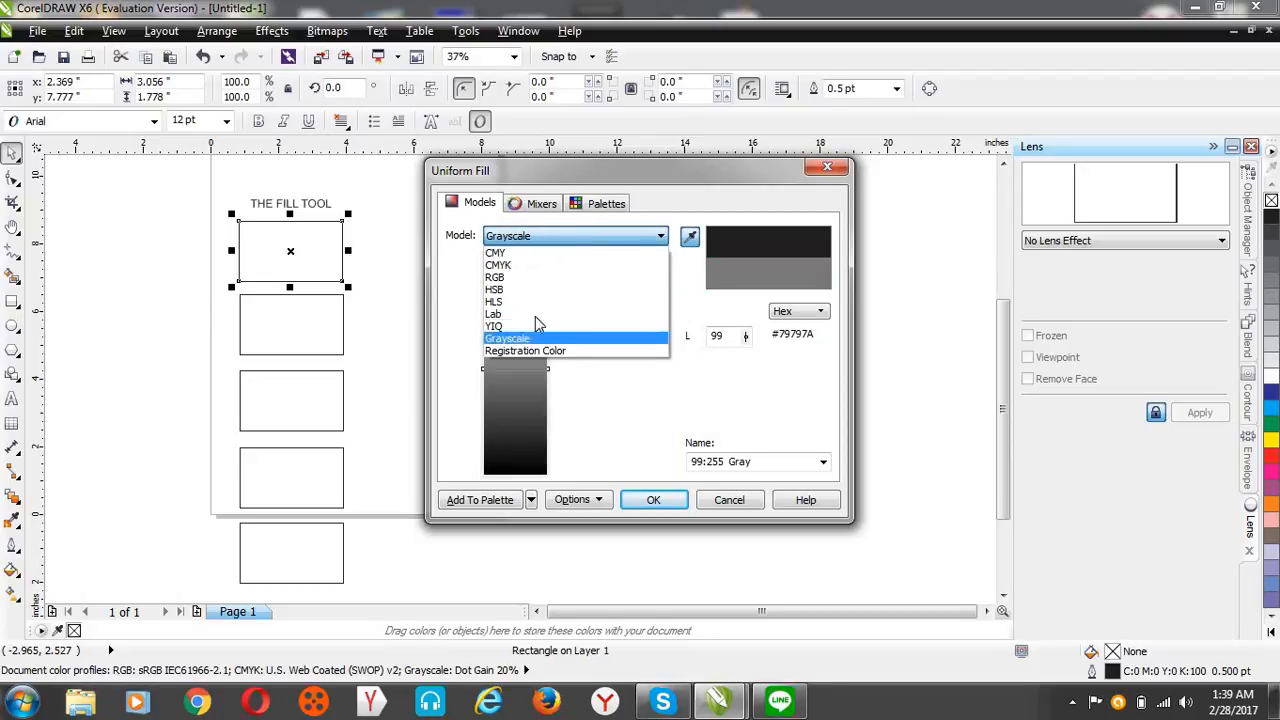
left_click(578, 265)
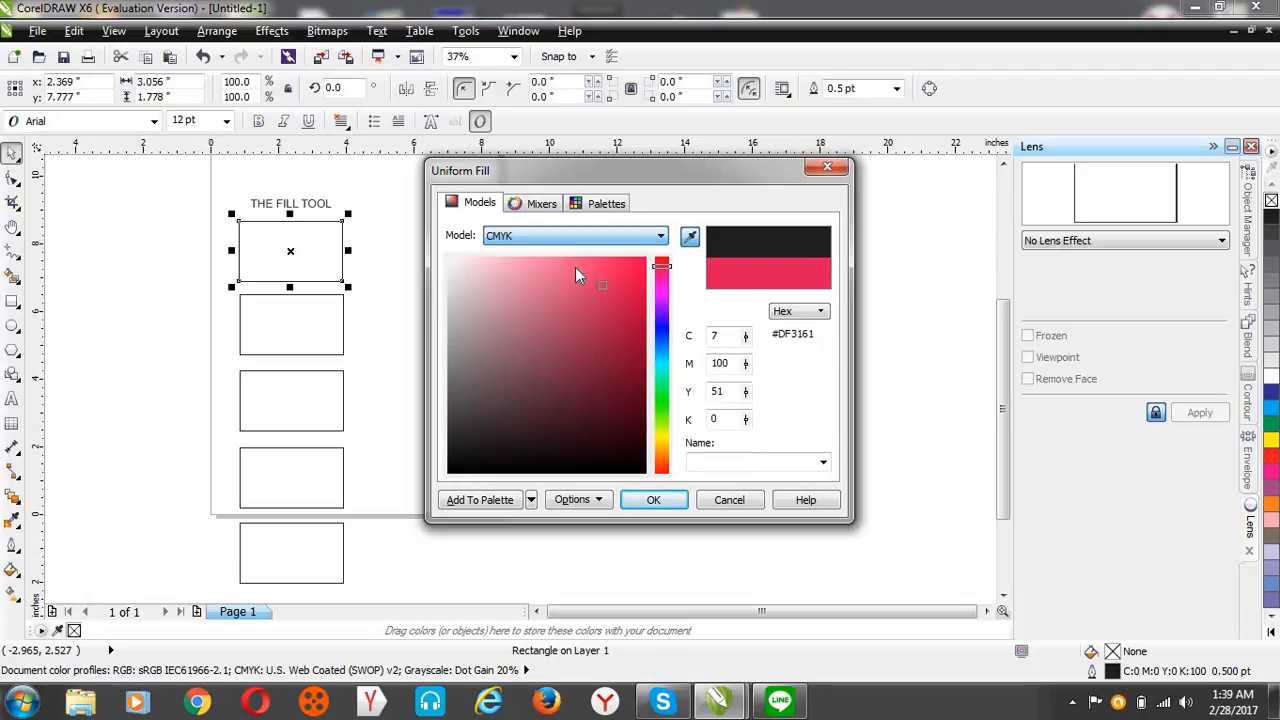
- Rotate the Pentagon hues on the color mixer's wheel to choose a light blue fill (C65 M0 Y0 K0)
left_click(545, 205)
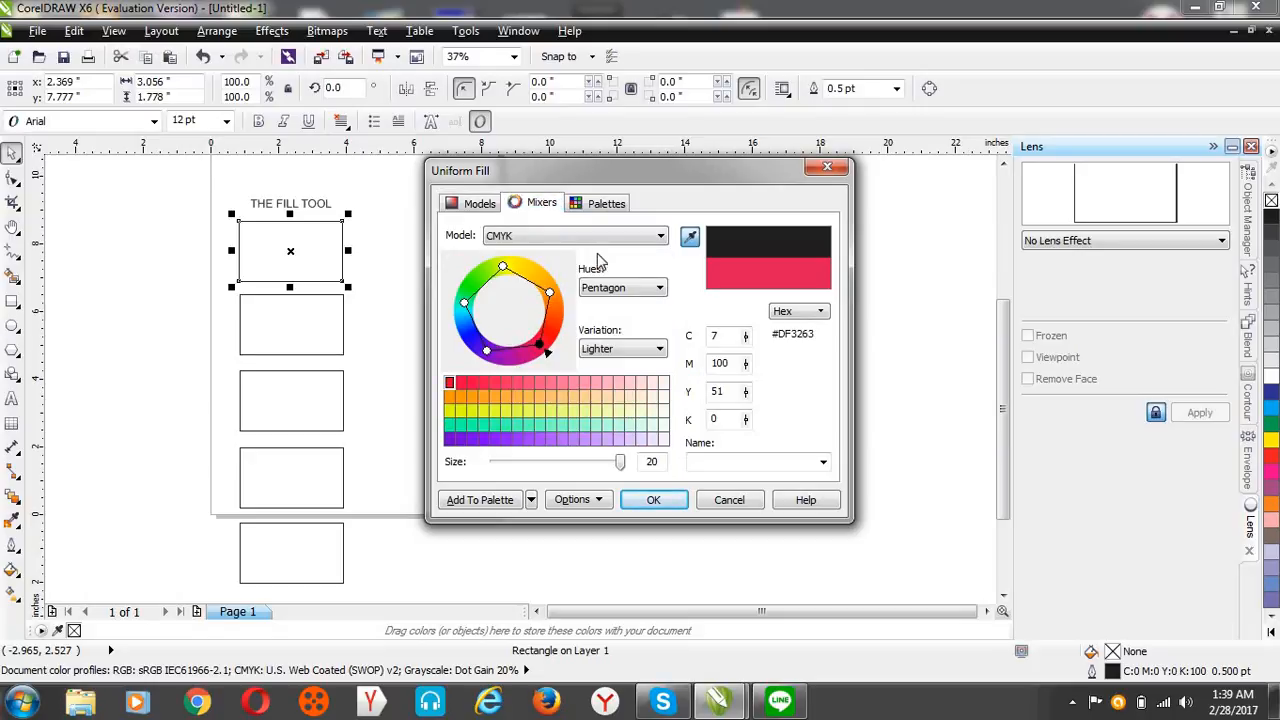
left_click(632, 288)
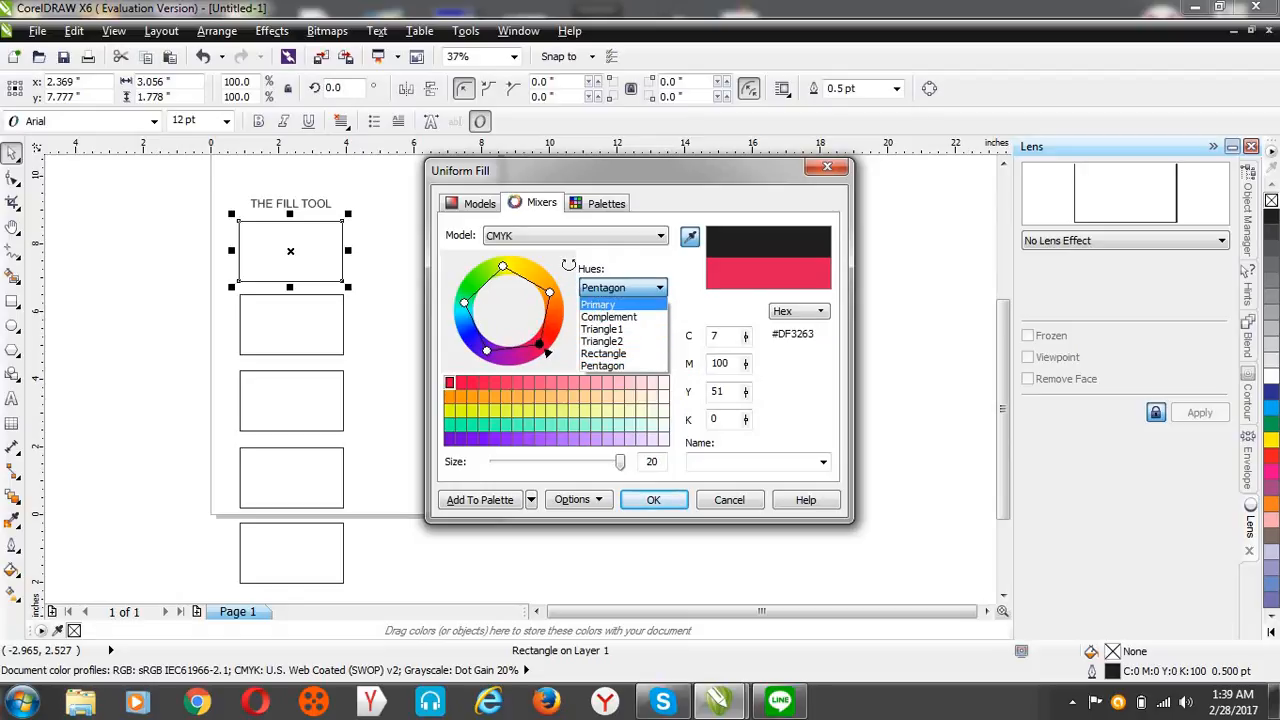
left_click_drag(541, 345, 549, 282)
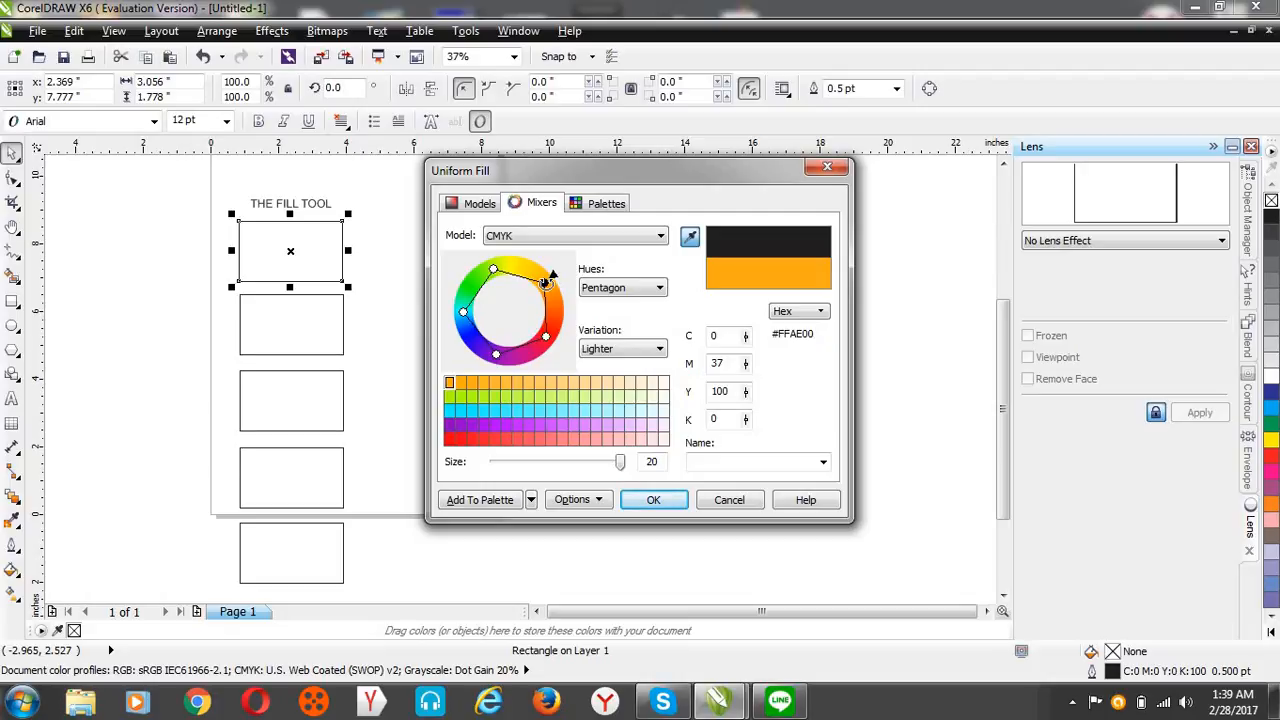
mouse_move(545, 284)
left_mouse_down()
mouse_move(543, 342)
mouse_move(492, 360)
mouse_move(463, 300)
mouse_move(500, 256)
mouse_move(538, 262)
mouse_move(486, 257)
mouse_move(428, 312)
left_mouse_up()
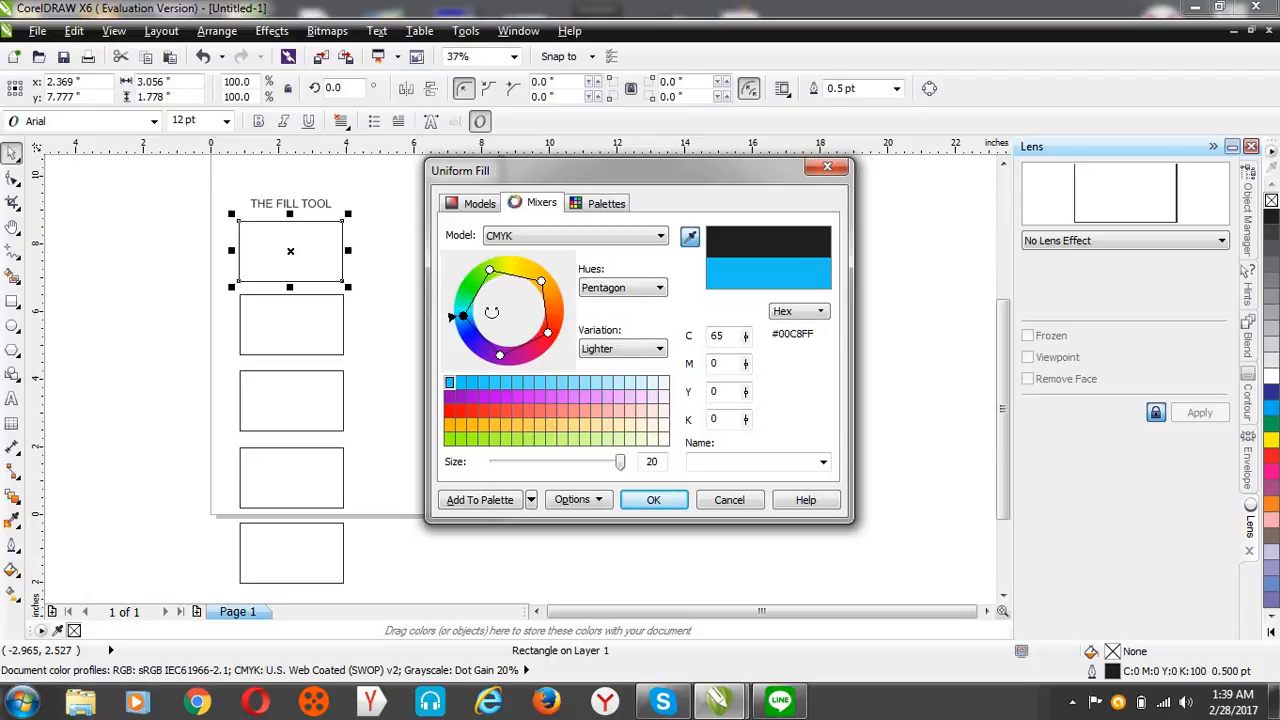
- Try the Darker variation for the mixer's Pentagon hues and switch it to Less Saturation
left_click(604, 289)
left_click(602, 292)
left_click(644, 350)
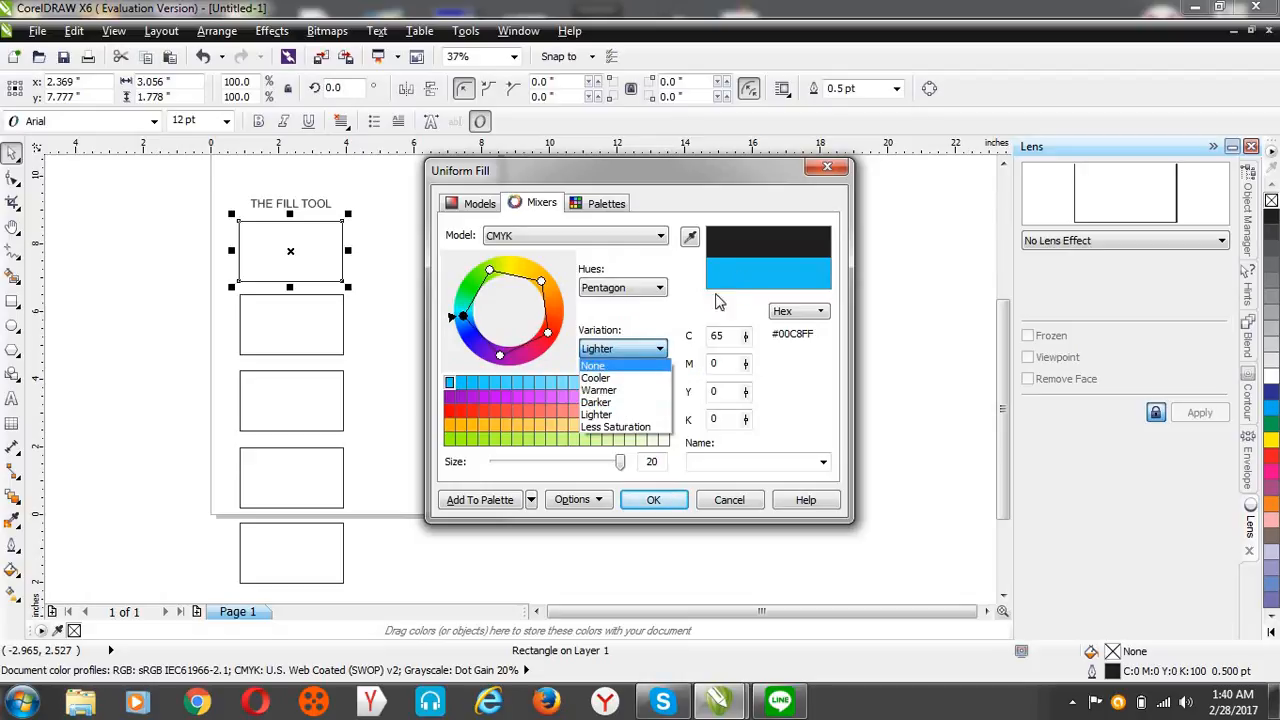
left_click(596, 402)
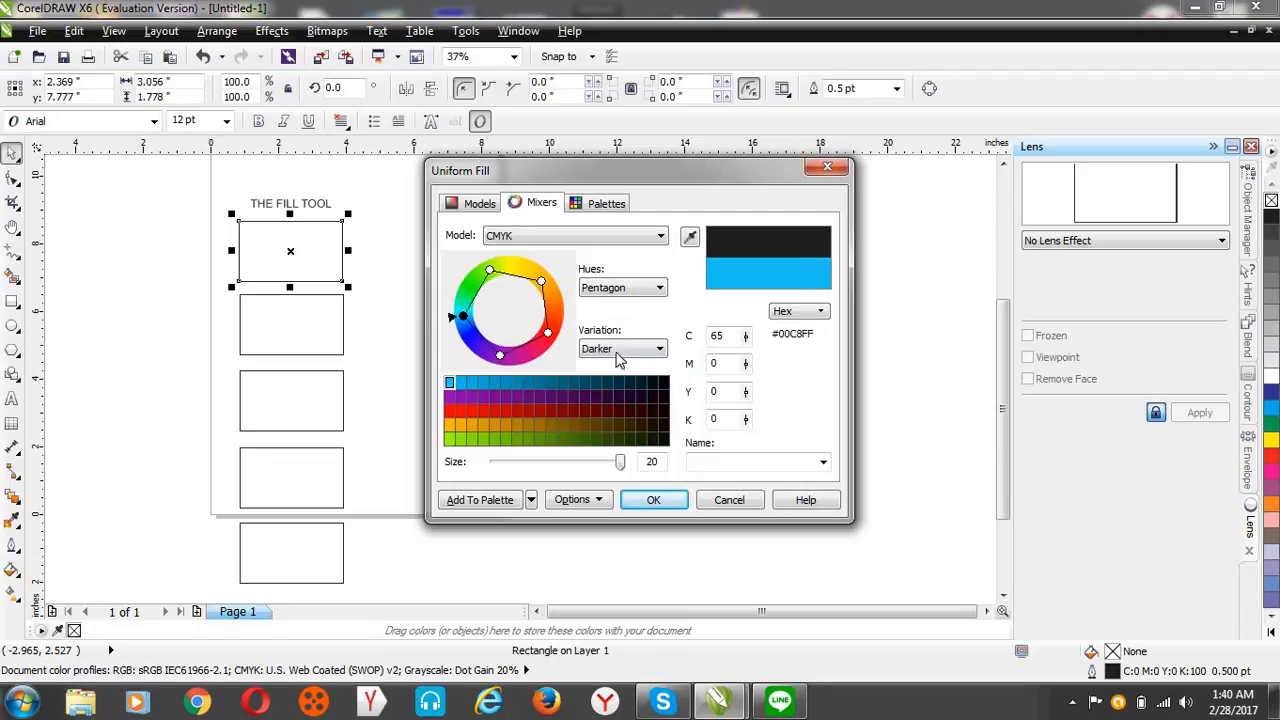
left_click(624, 352)
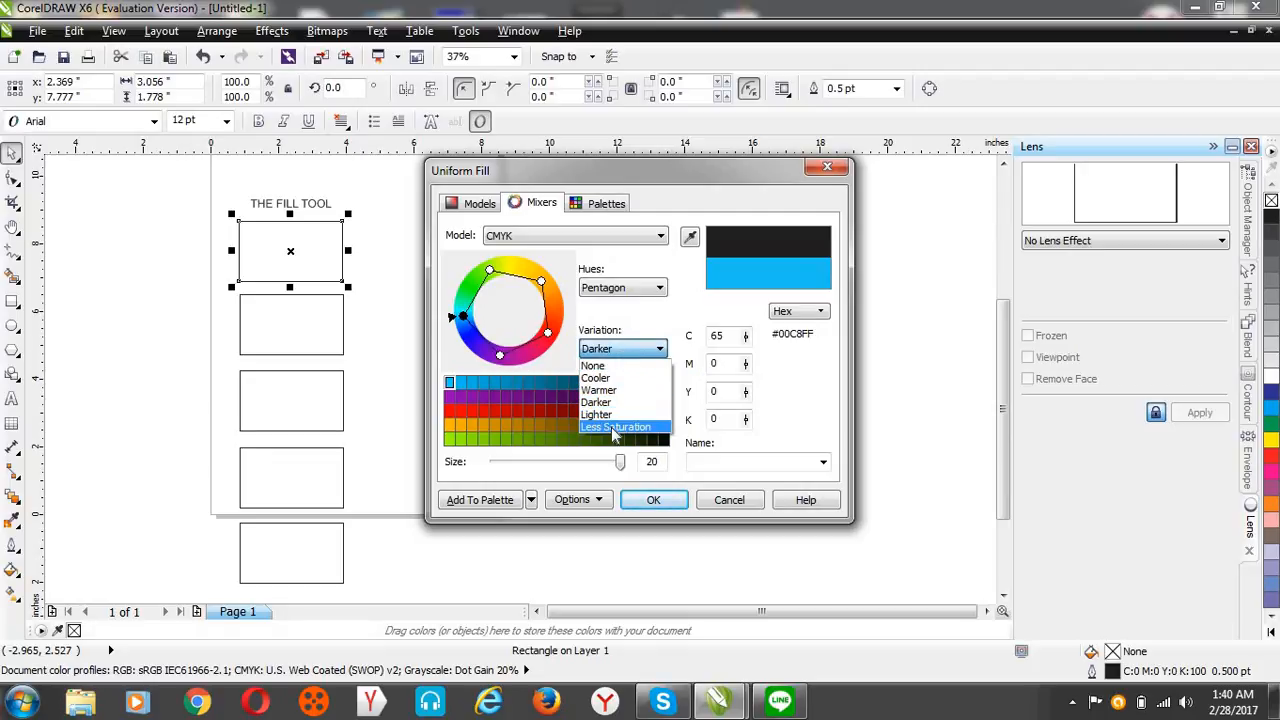
left_click(613, 429)
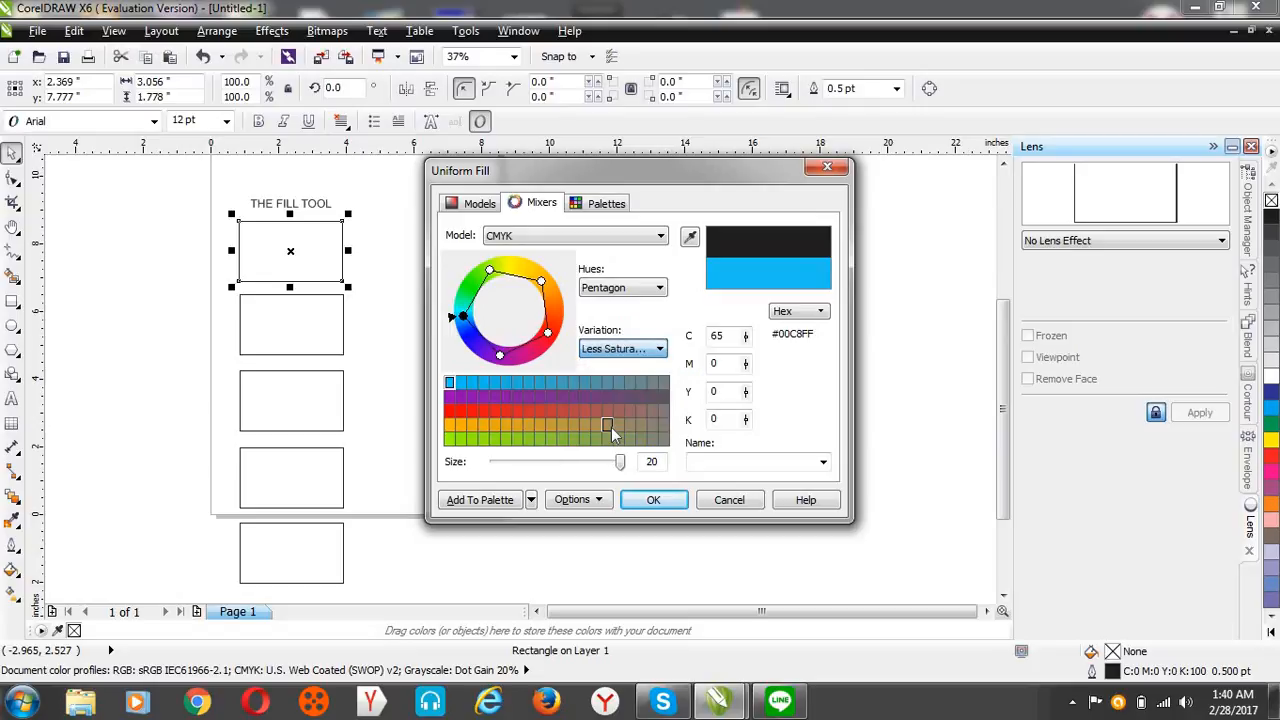
- Set the mixer's hues to Triangle1 and rotate them on the color wheel to a green (C58 M0 Y100 K0)
left_click(627, 292)
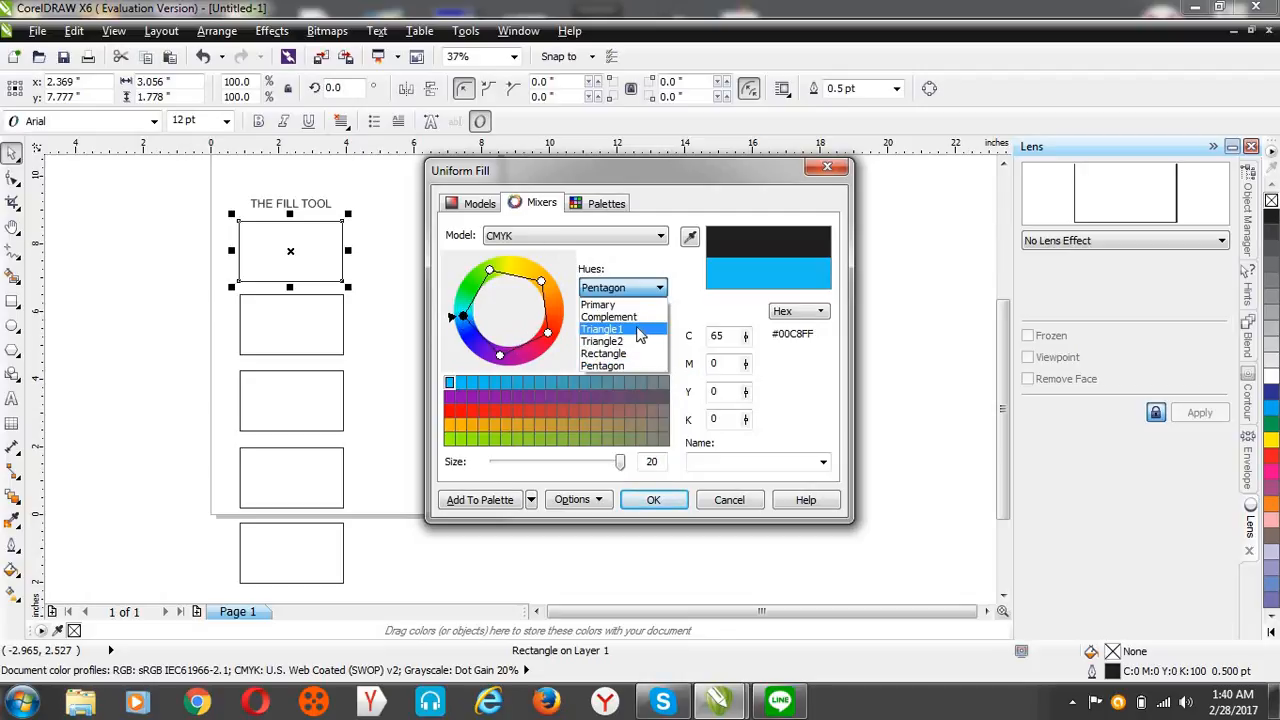
left_click(640, 334)
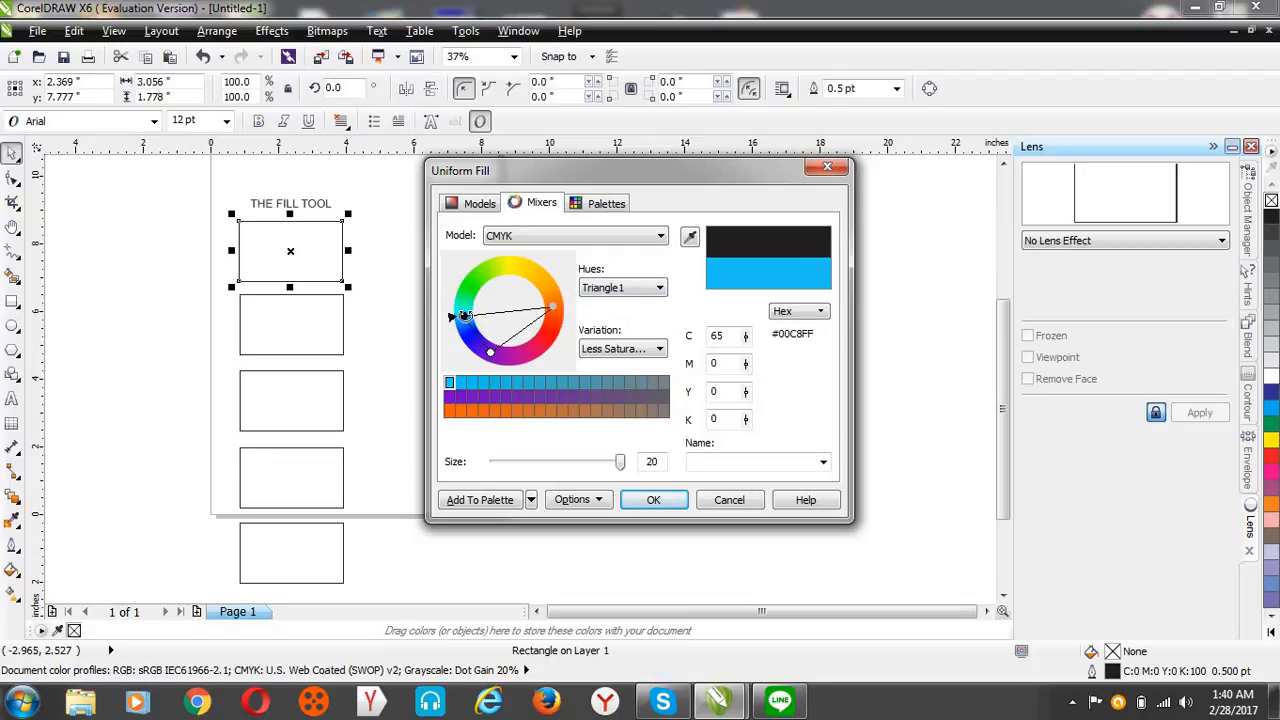
mouse_move(464, 316)
left_mouse_down()
mouse_move(463, 286)
mouse_move(481, 278)
left_mouse_up()
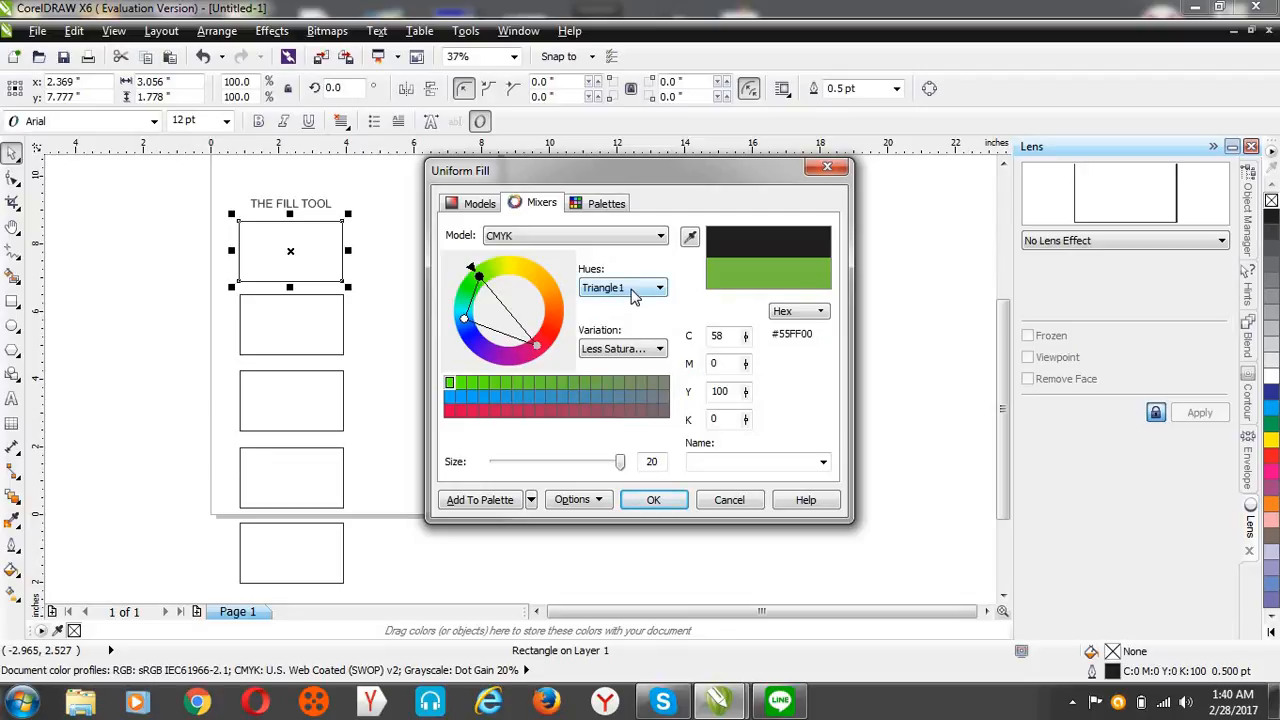
- Preview the Complement hues for the green color and return the mixer to Pentagon
left_click(634, 290)
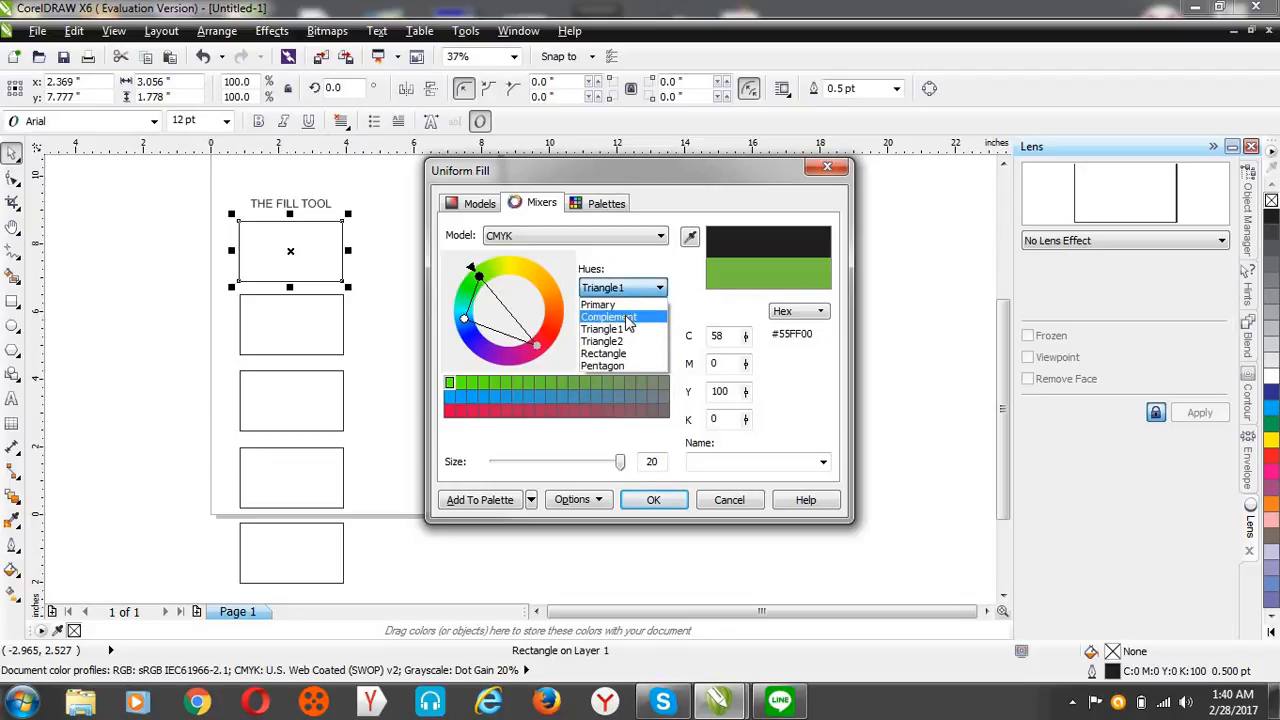
left_click(625, 317)
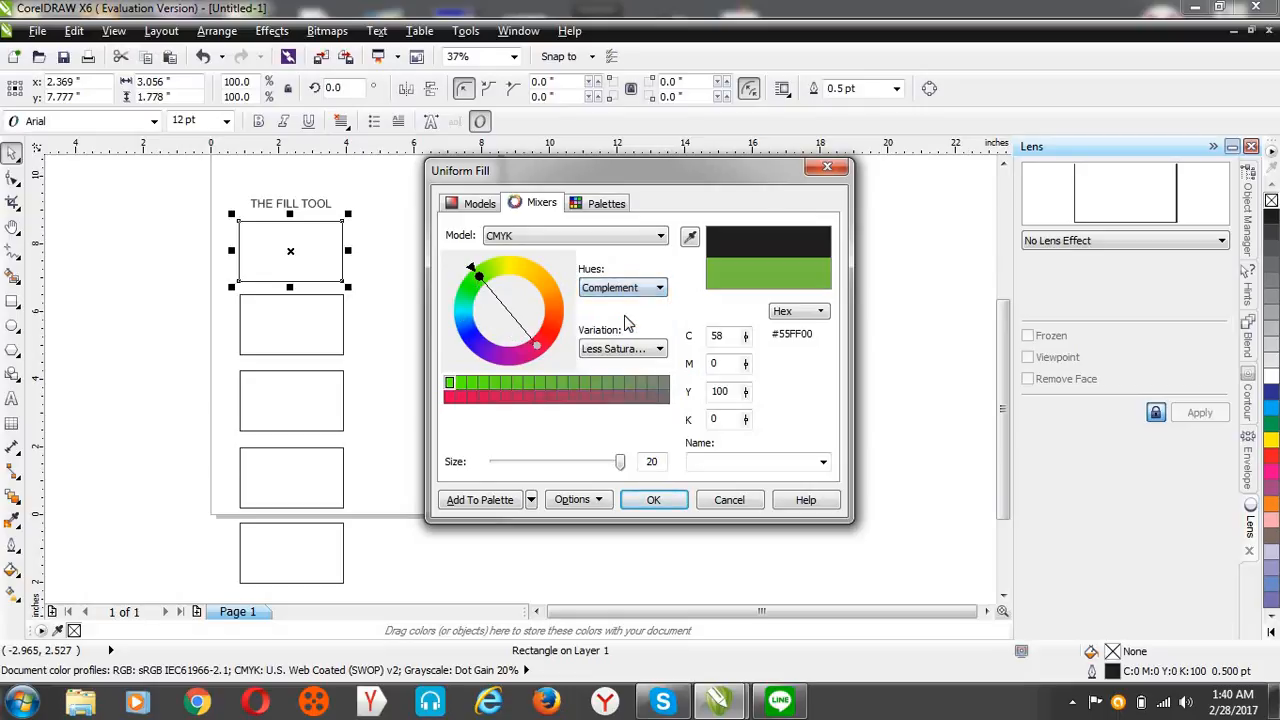
left_click(632, 289)
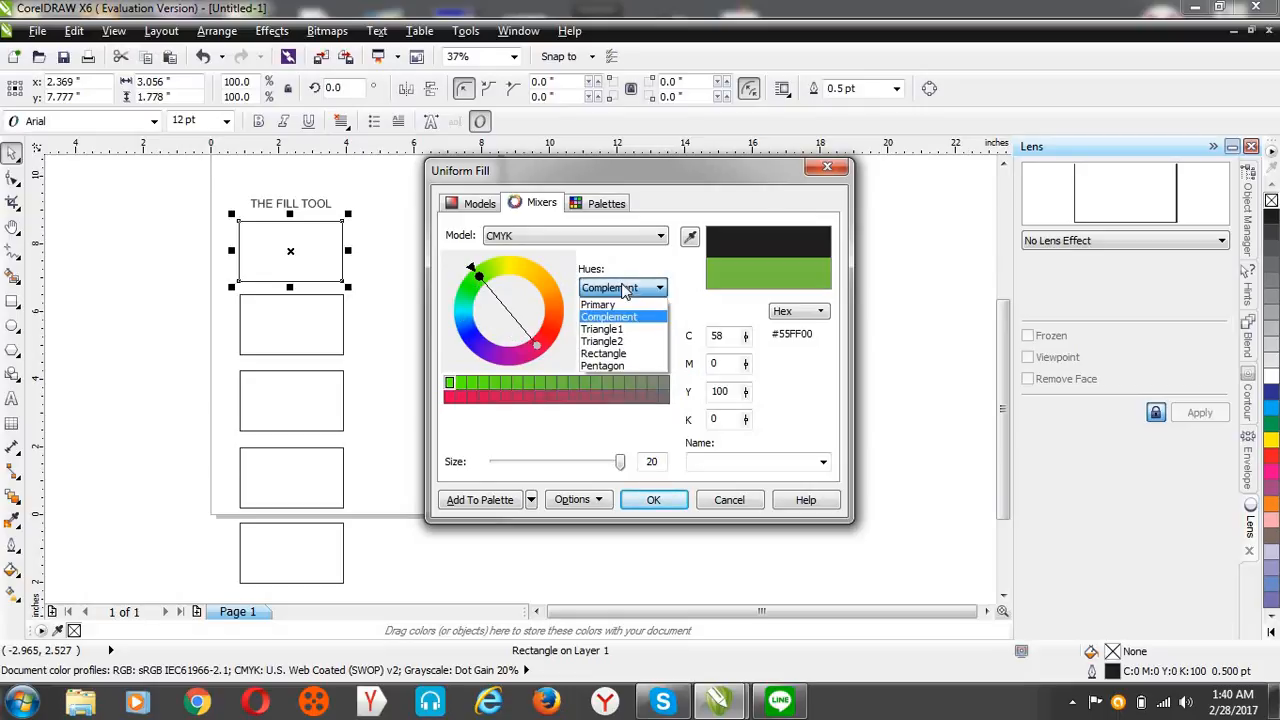
left_click(621, 366)
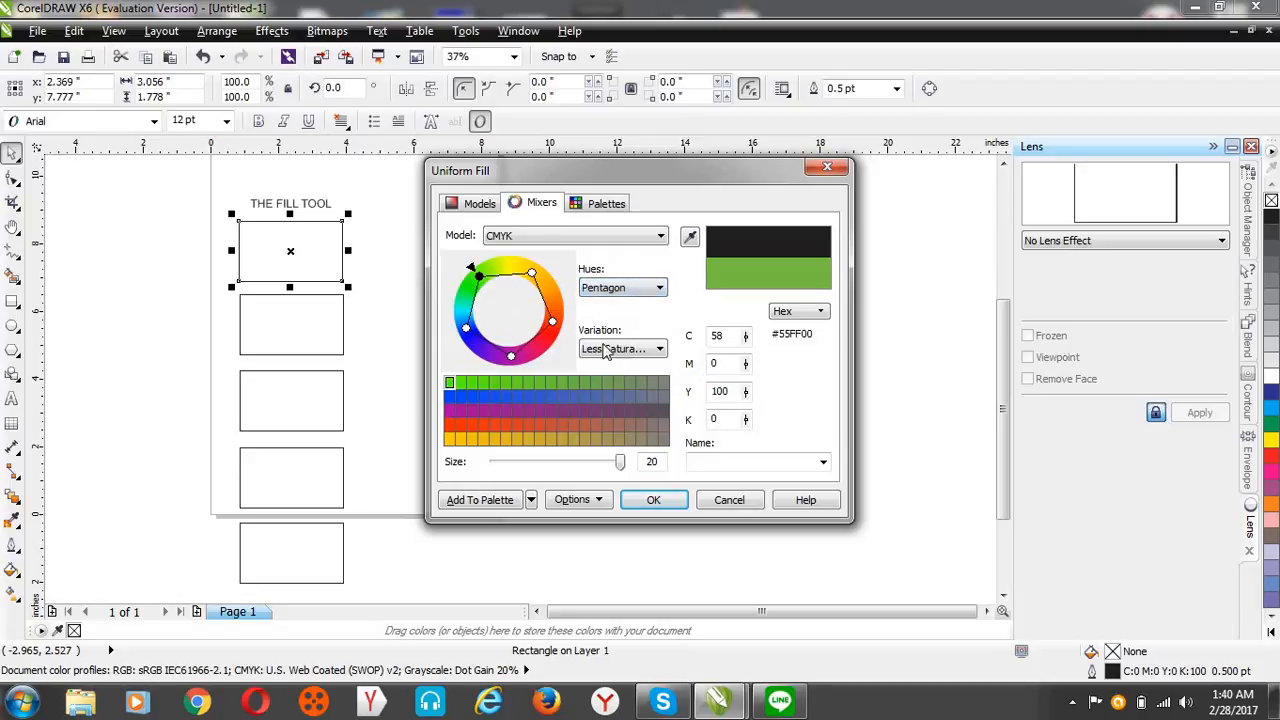
- Browse the swatches of the CMYK palette for the uniform fill
left_click(612, 204)
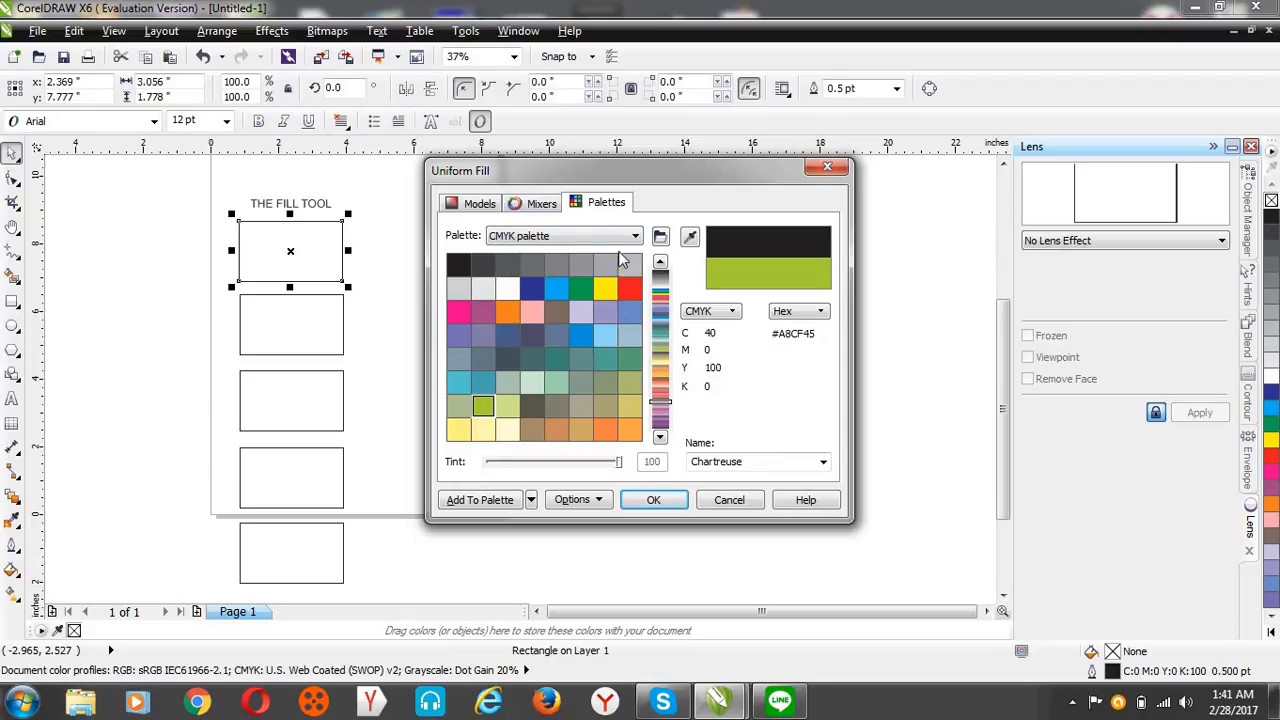
left_click(658, 323)
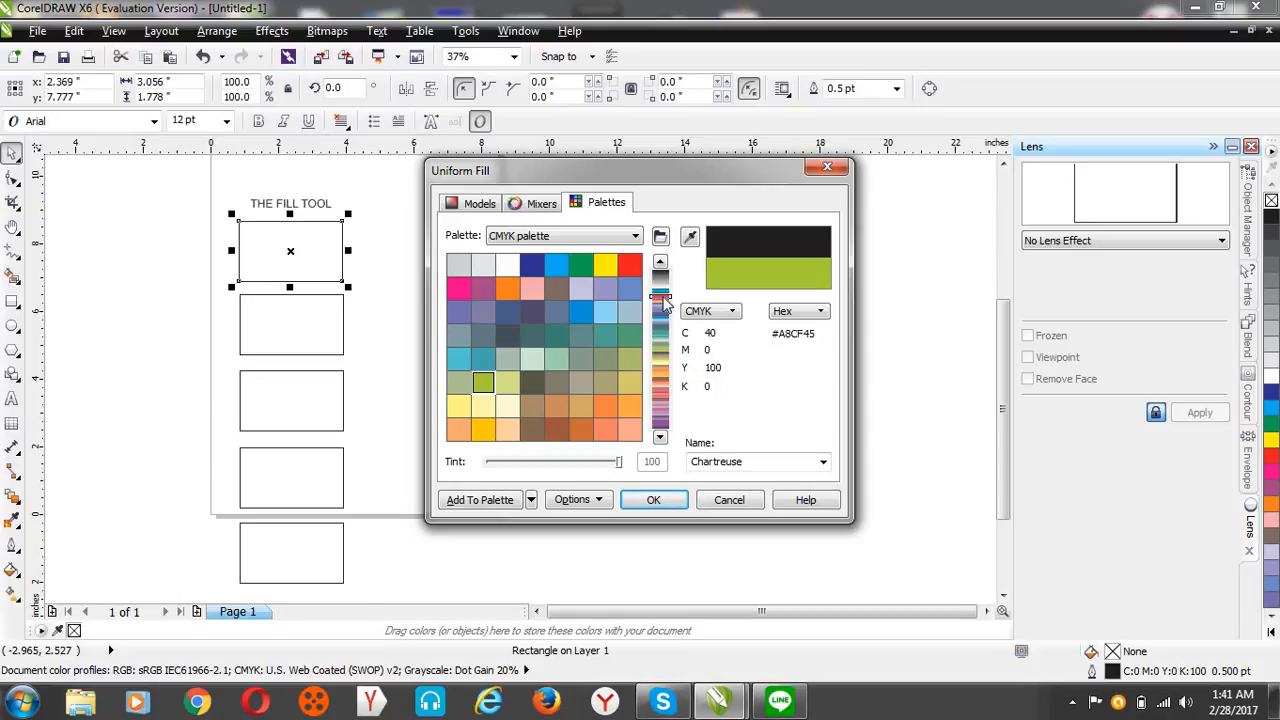
mouse_move(664, 303)
left_mouse_down()
mouse_move(664, 452)
mouse_move(663, 330)
mouse_move(659, 432)
left_mouse_up()
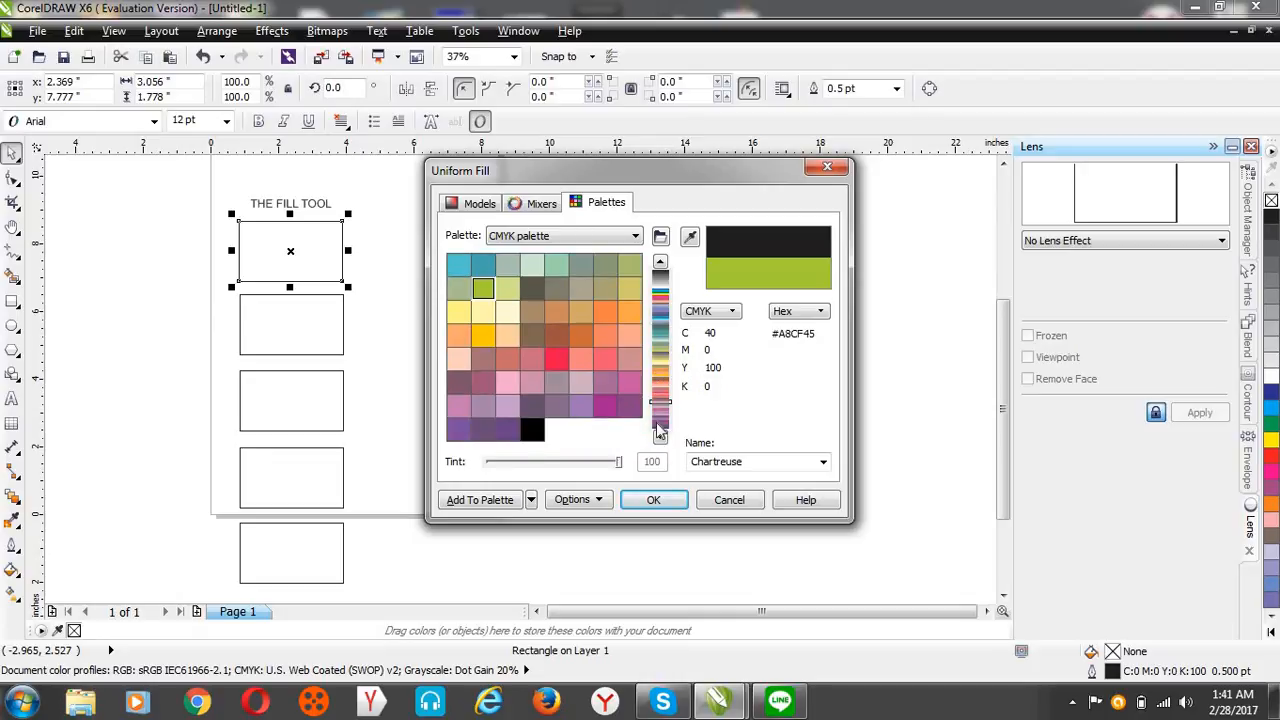
- Add the Chartreuse color to the Color Styles Palette and set the target for added colors back to Document Palette
left_click(531, 500)
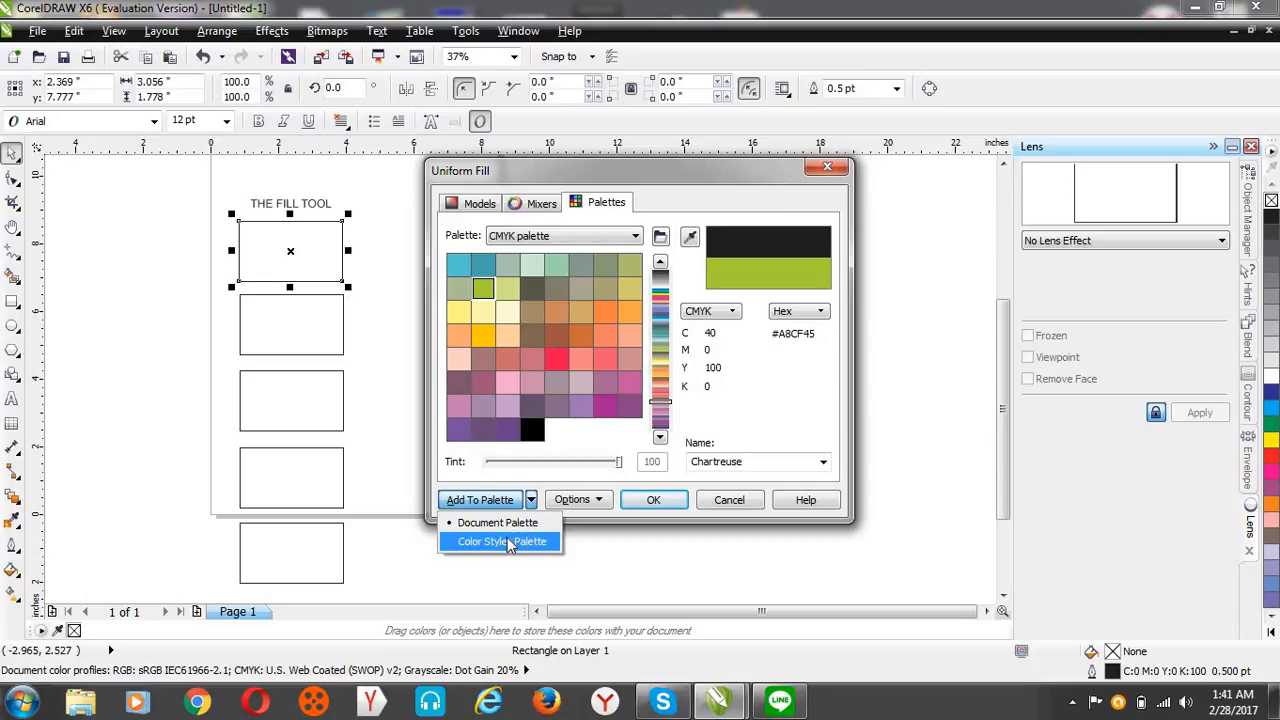
left_click(508, 541)
left_click(479, 507)
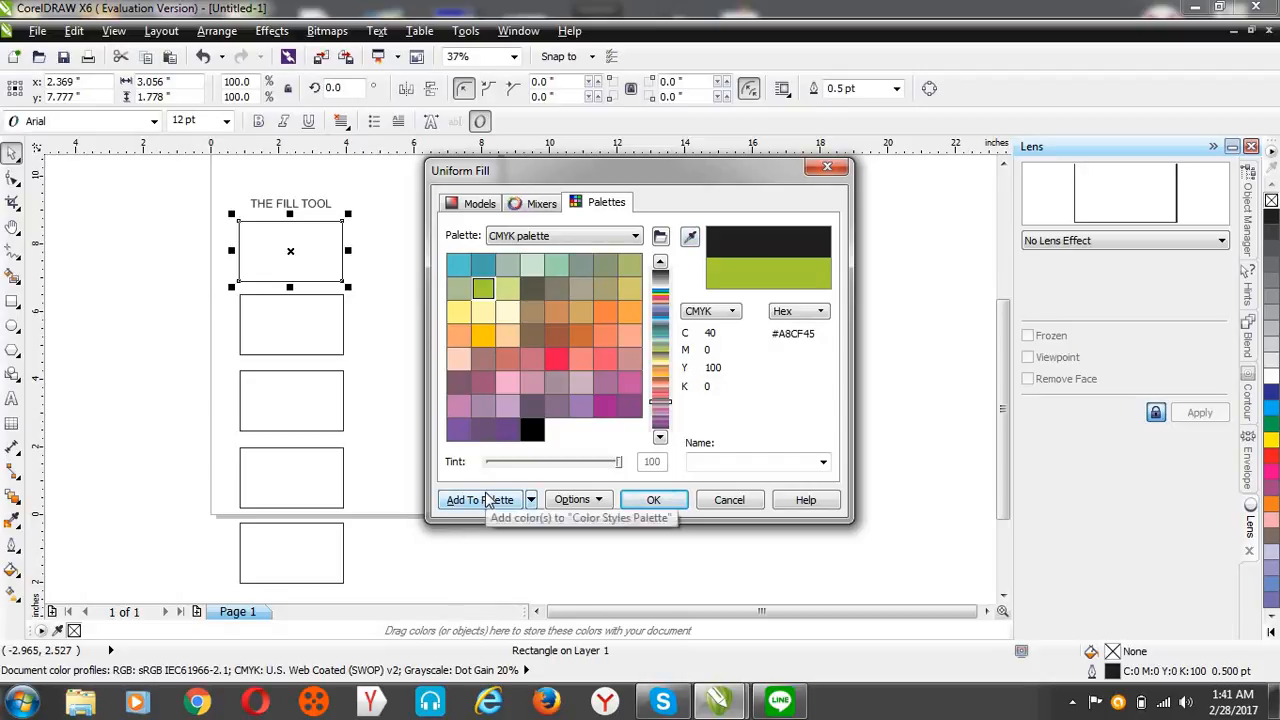
left_click(538, 500)
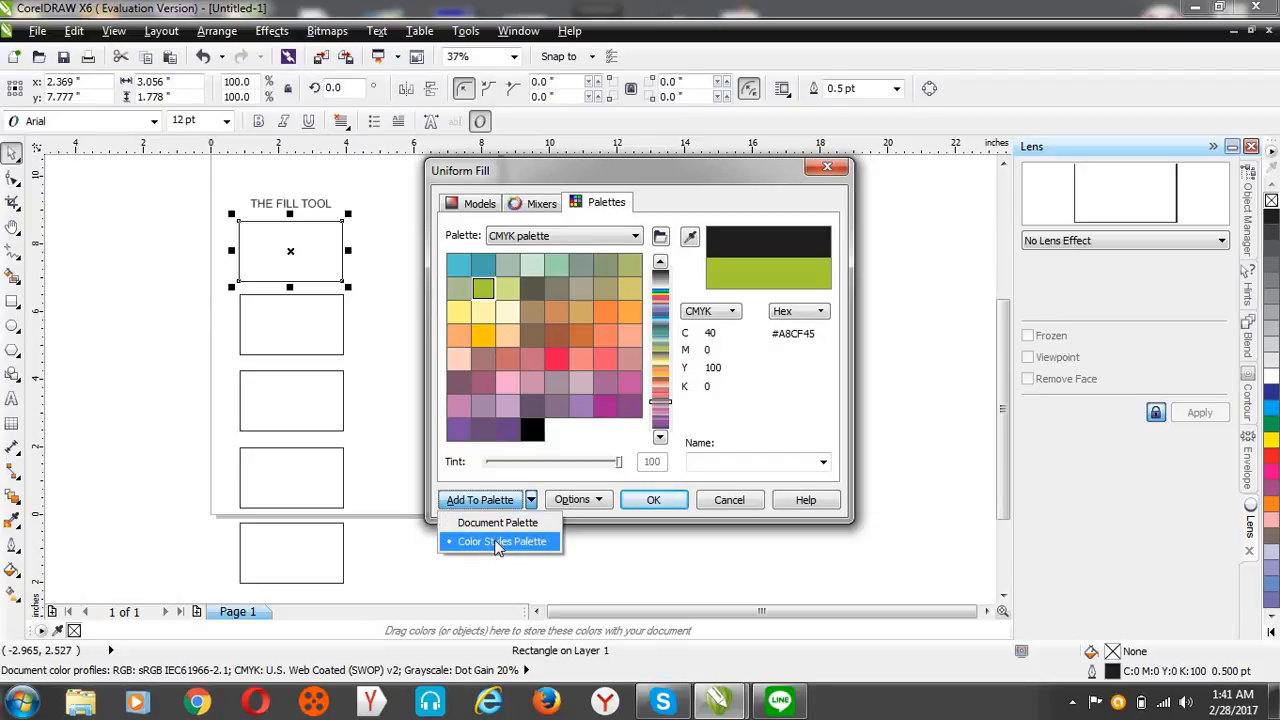
left_click(483, 523)
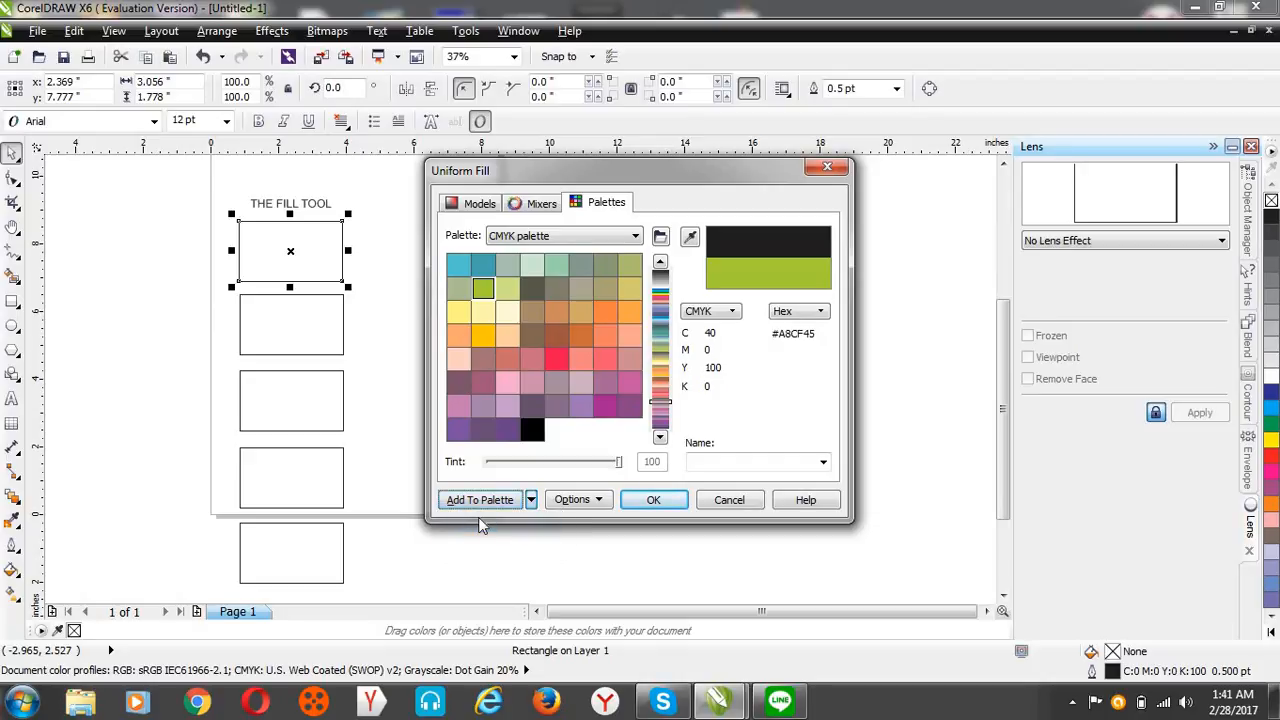
- Swap the old and new colors and try the named color Dark Brown from the CMYK palette
left_click(585, 501)
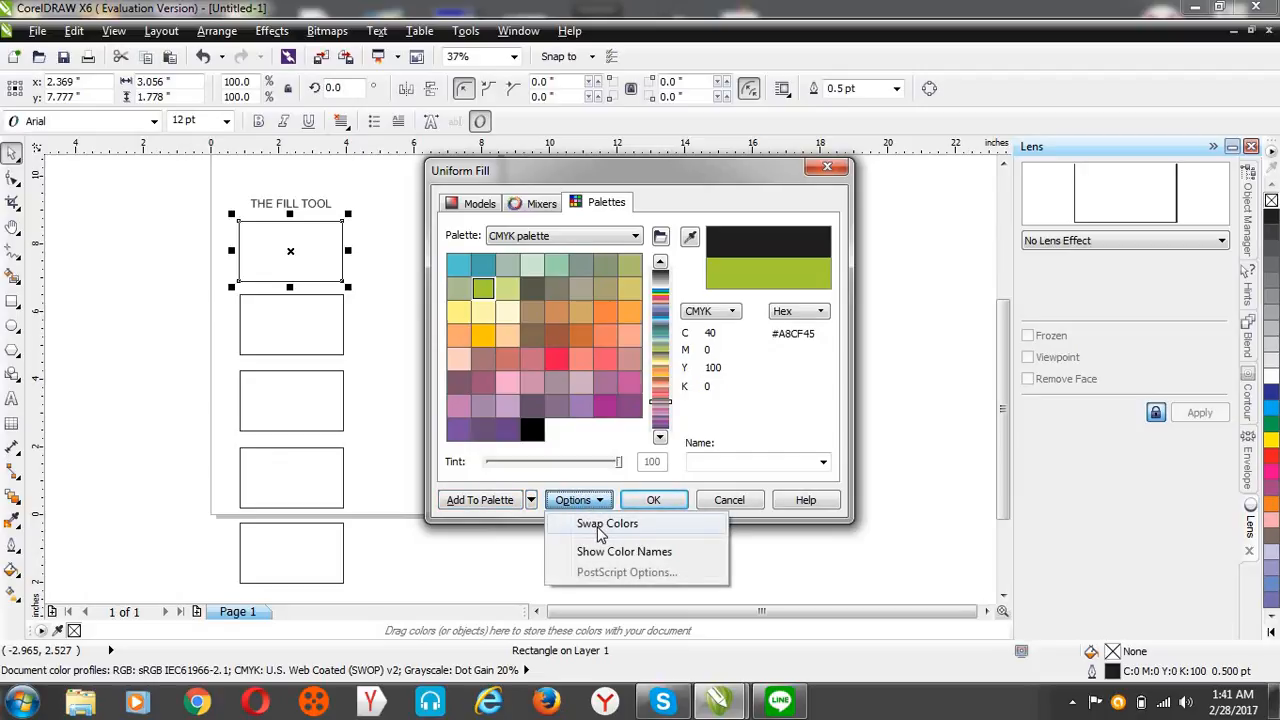
left_click(600, 525)
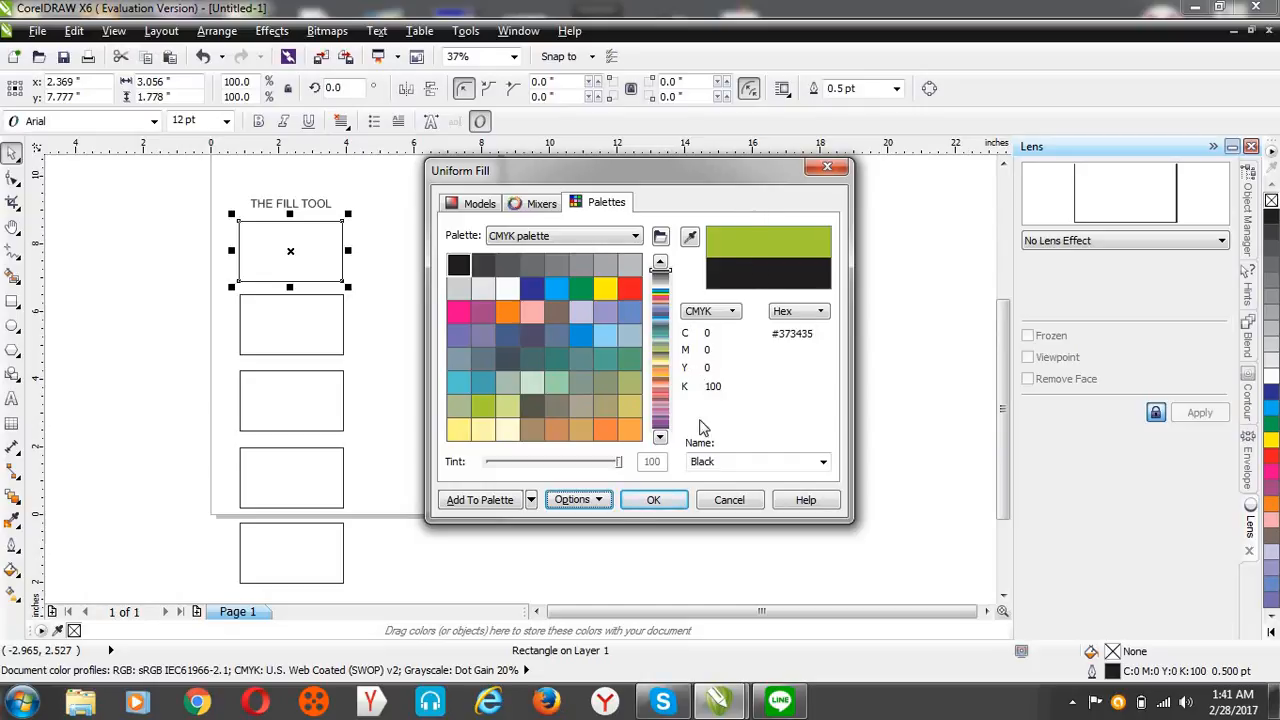
left_click(822, 461)
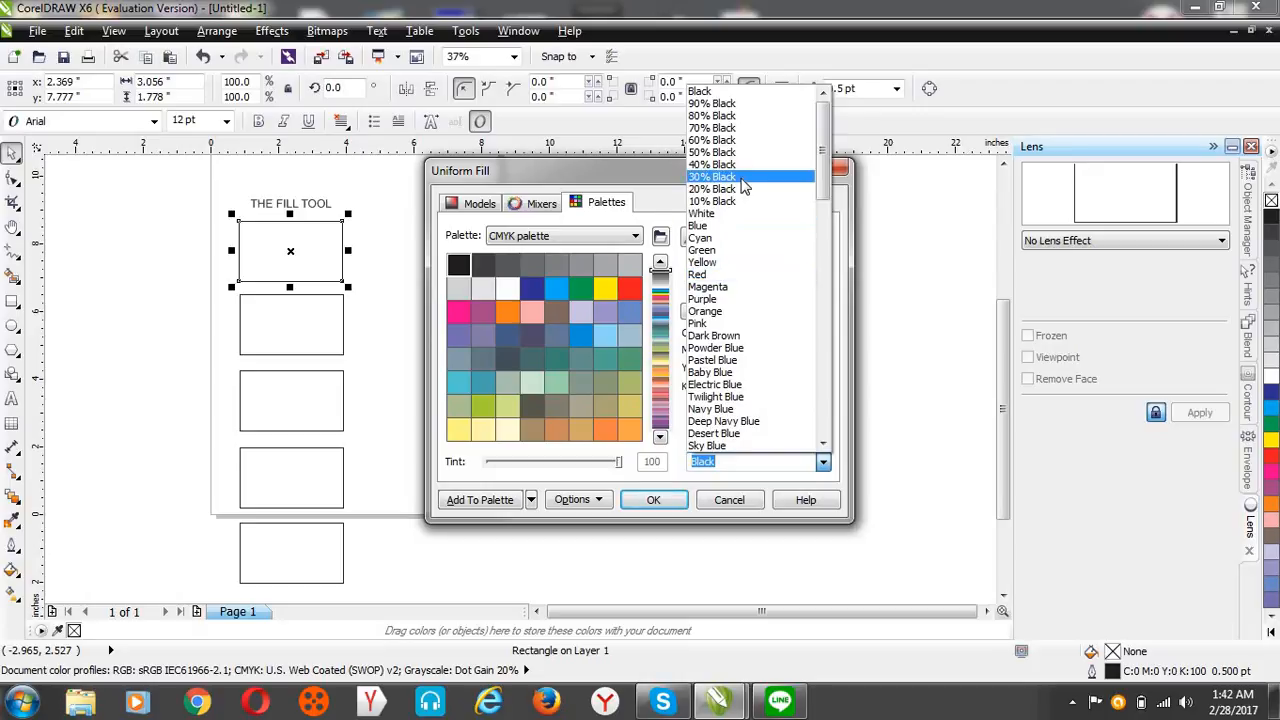
left_click(748, 339)
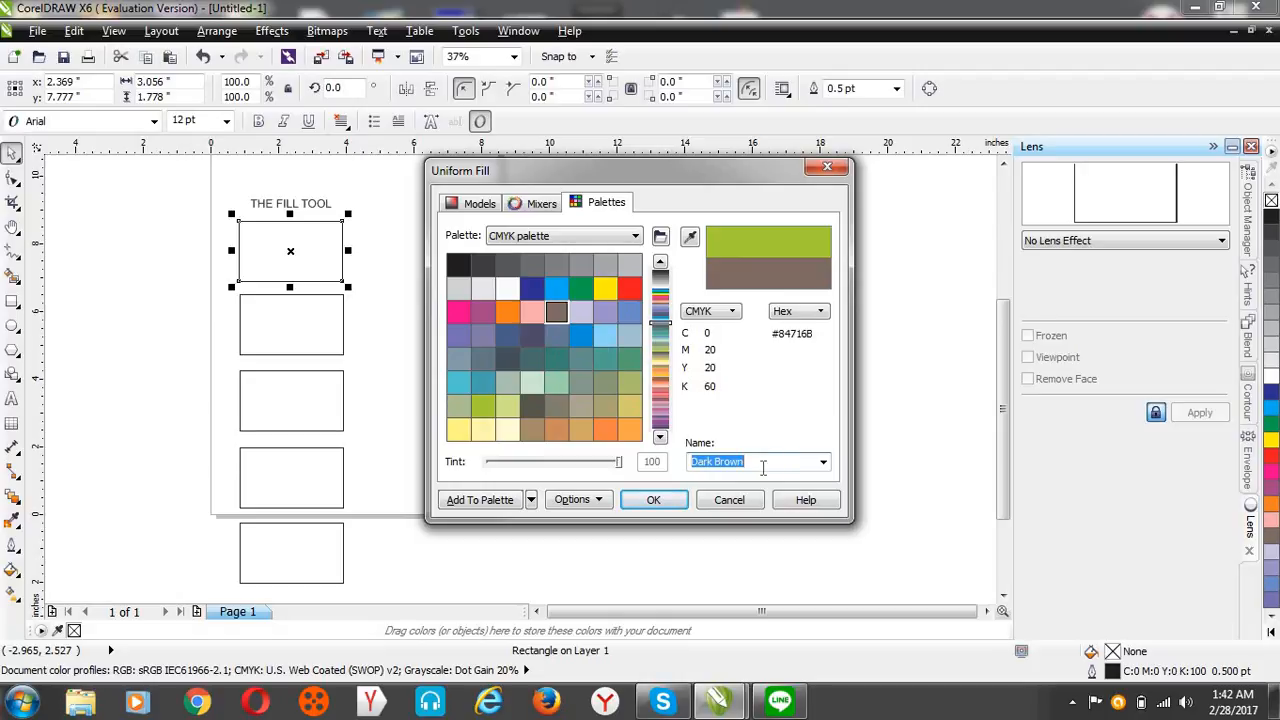
- Choose the named color Turquoise (C60 M0 Y20 K0) and apply it as the uppermost rectangle's uniform fill
left_click(822, 462)
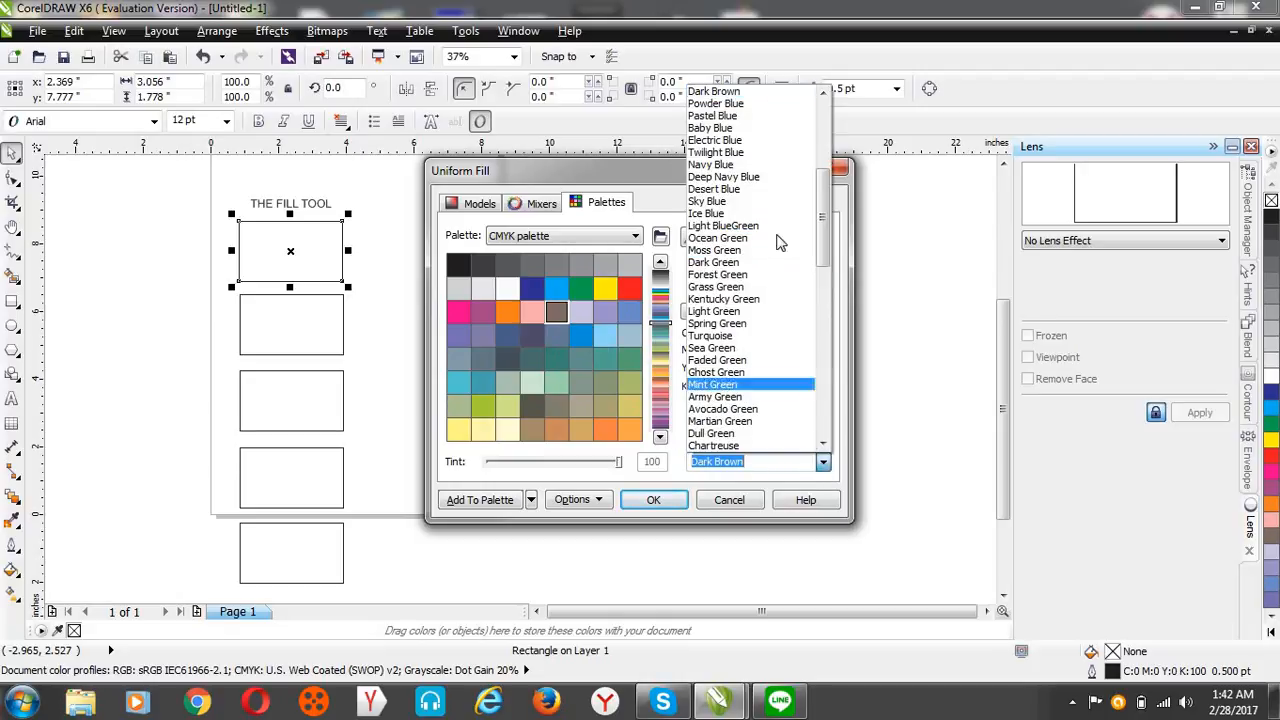
left_click(779, 338)
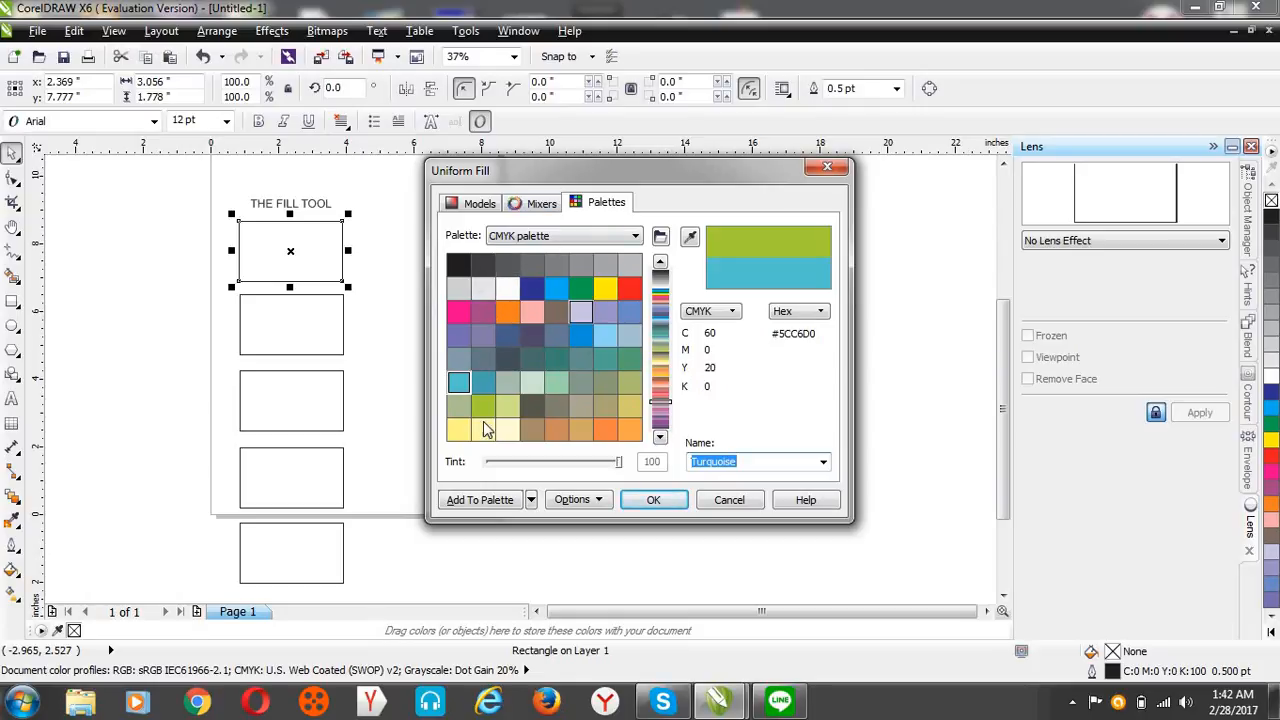
left_click(689, 236)
key("Escape")
left_click(648, 502)
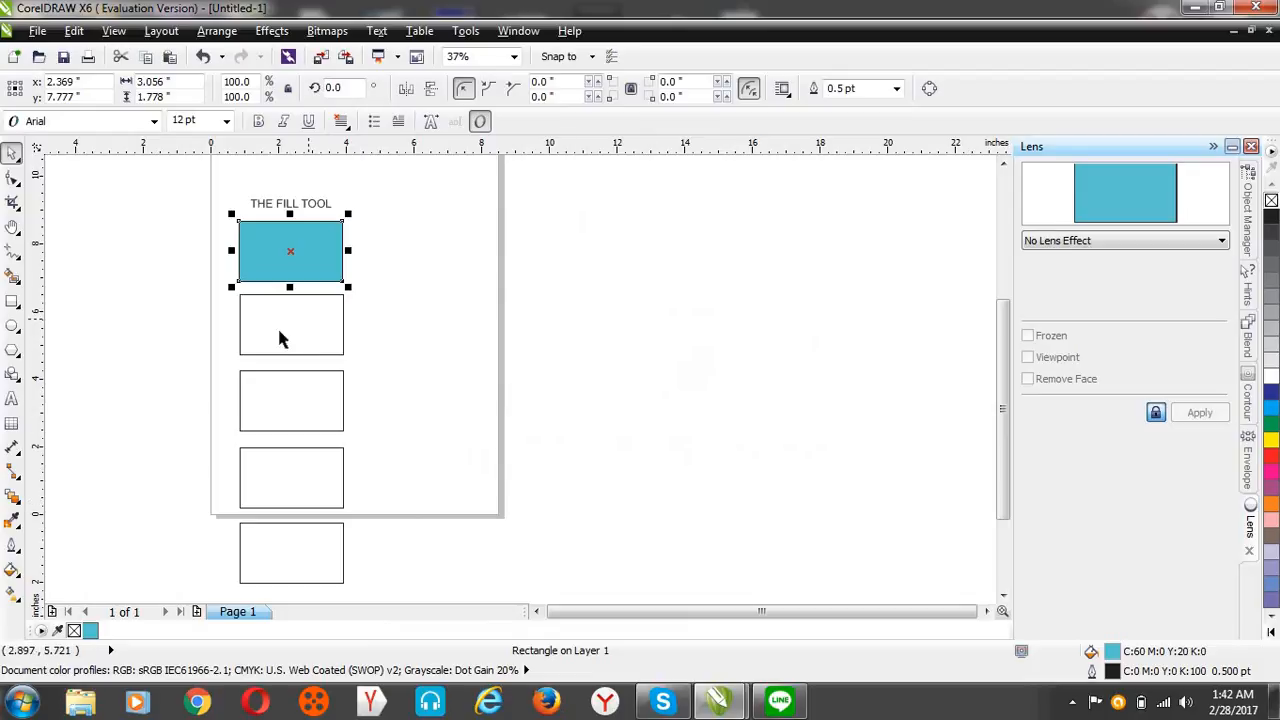
- Preview the Radial and Conical fountain fill types for the second rectangle and apply a two-color Square fountain fill
left_click(281, 333)
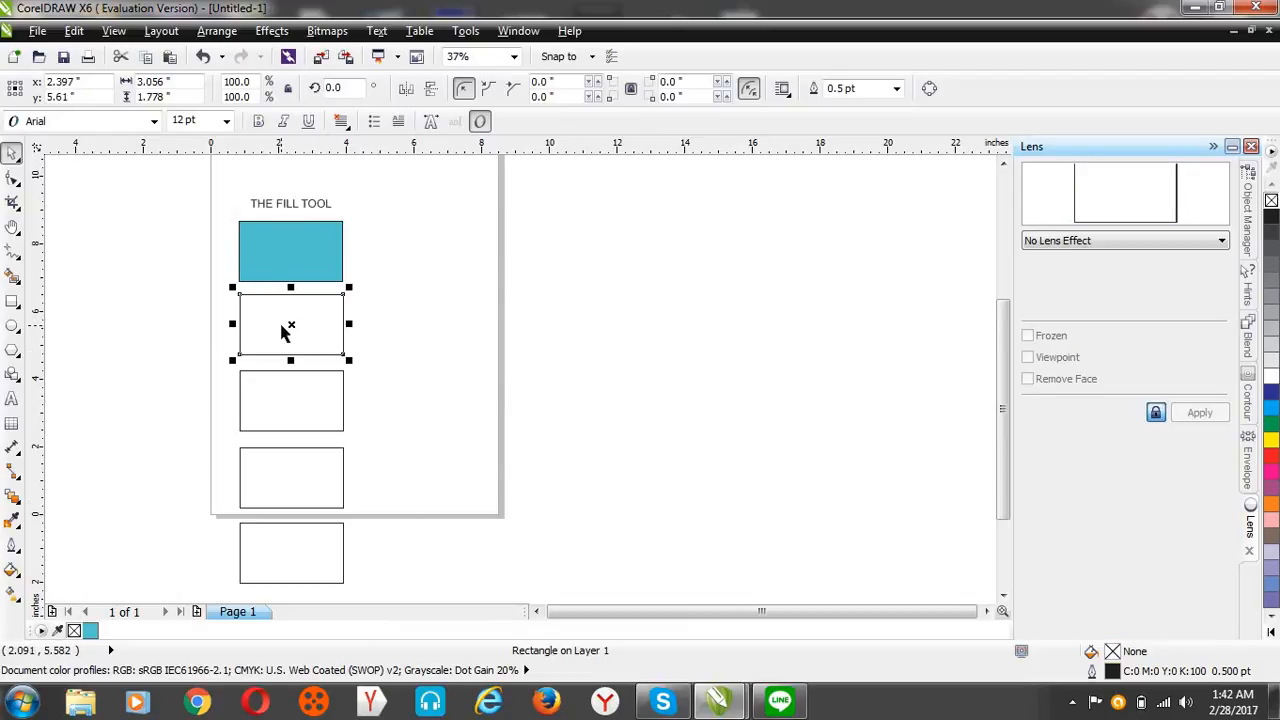
left_click(13, 570)
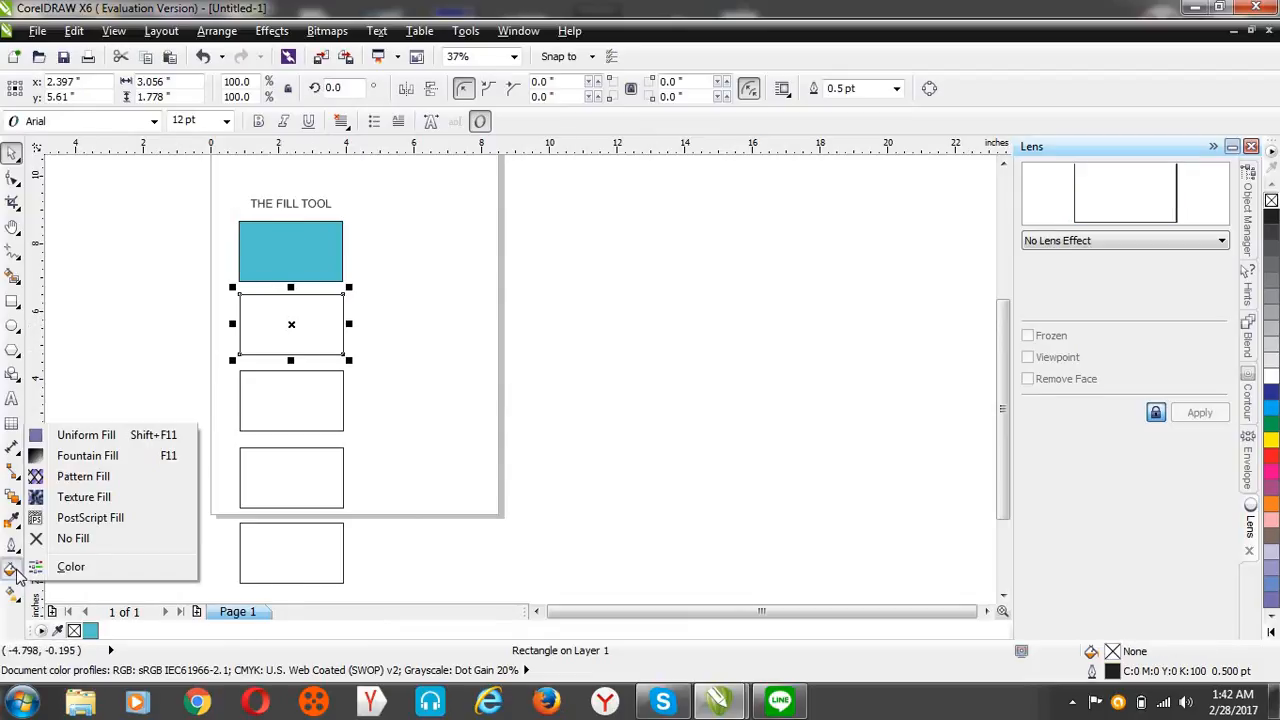
left_click(87, 456)
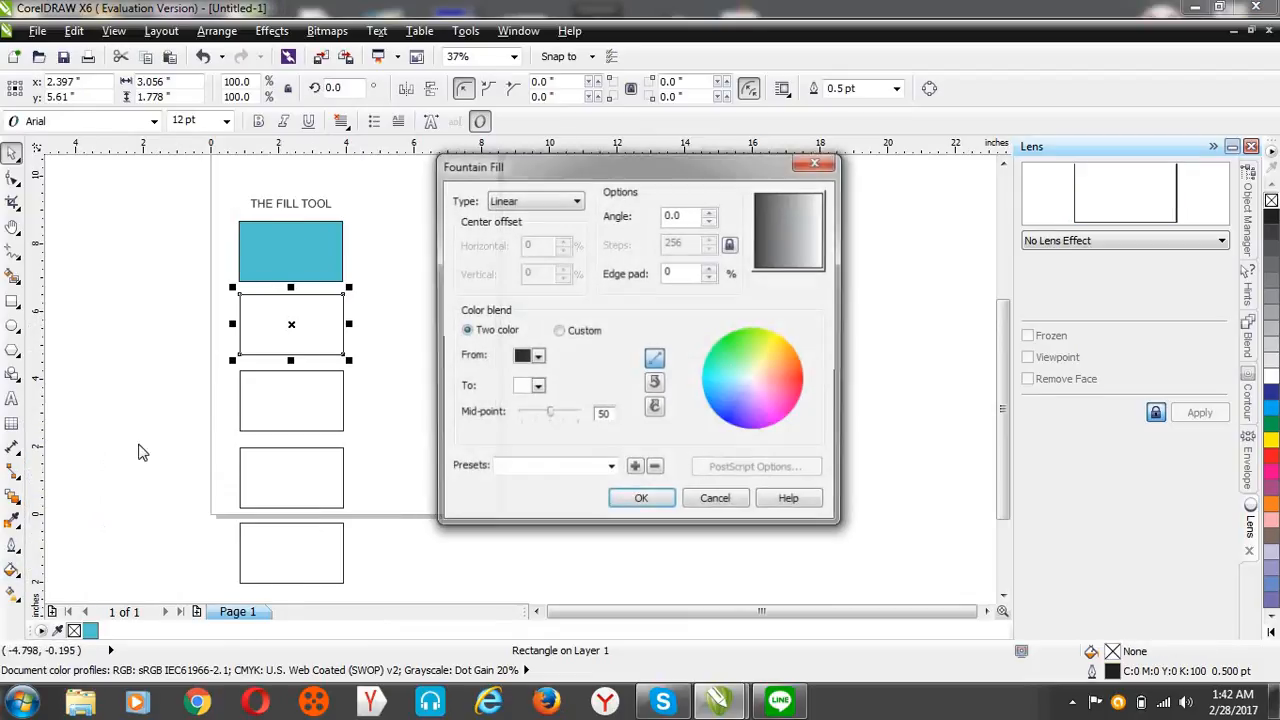
left_click(561, 201)
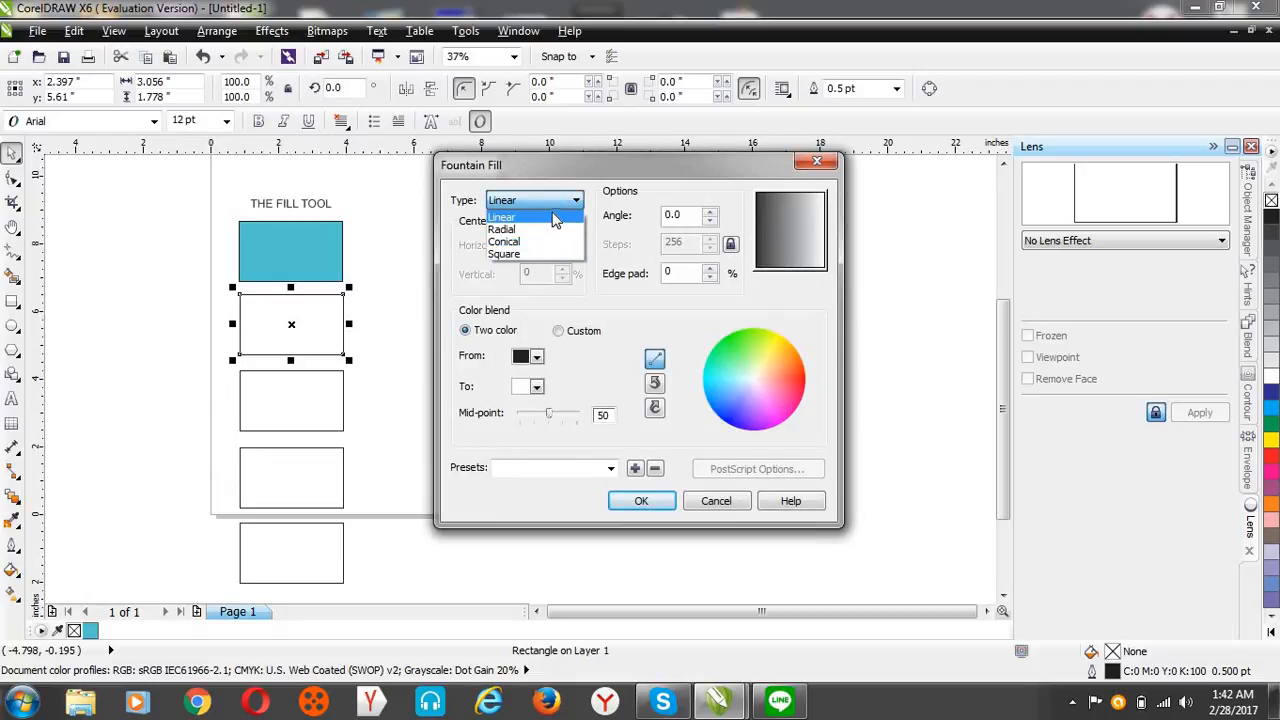
left_click(555, 229)
left_click(560, 197)
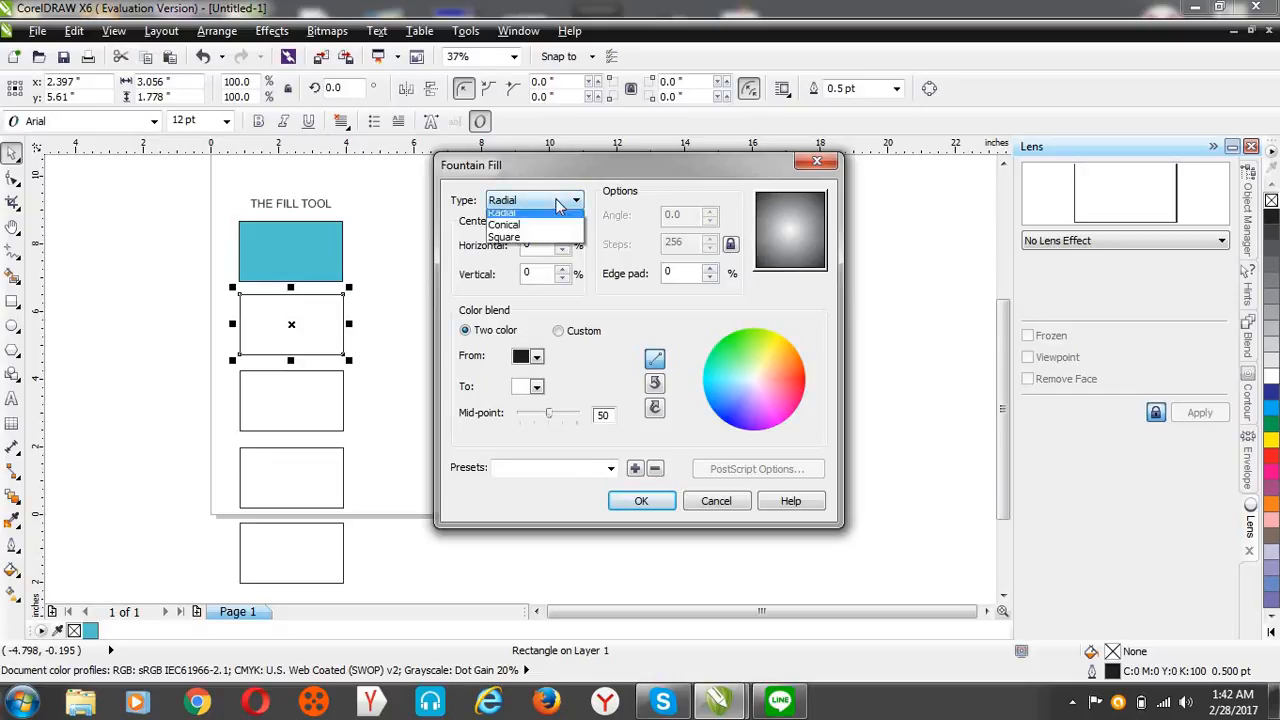
left_click(532, 244)
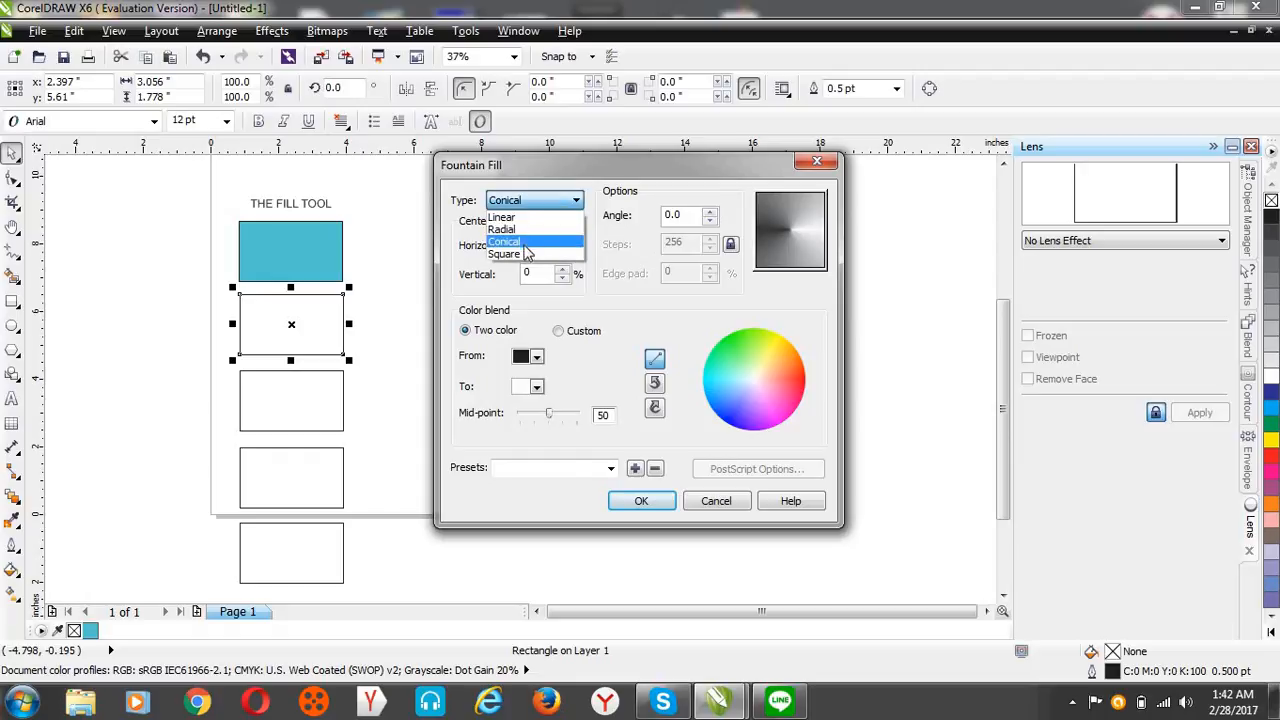
left_click(522, 252)
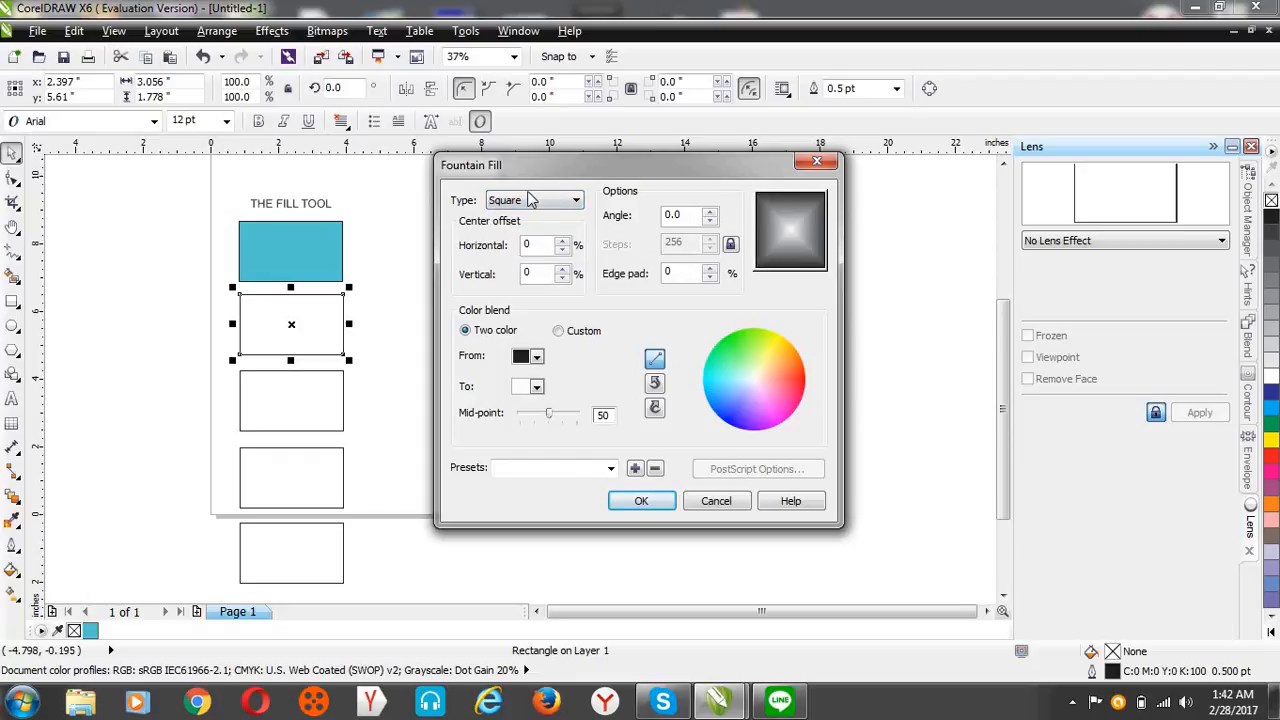
left_click(638, 501)
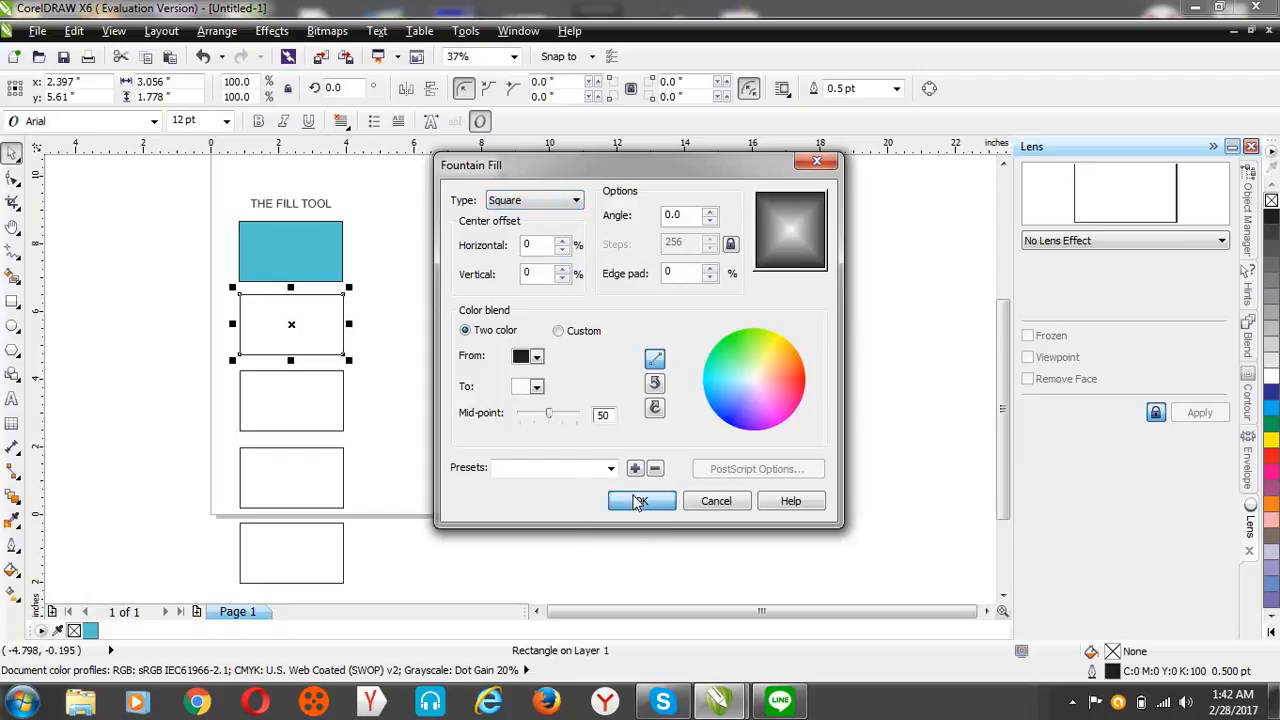
- Start a linear two-color fountain fill for the third rectangle, blending from red to yellow
left_click(291, 425)
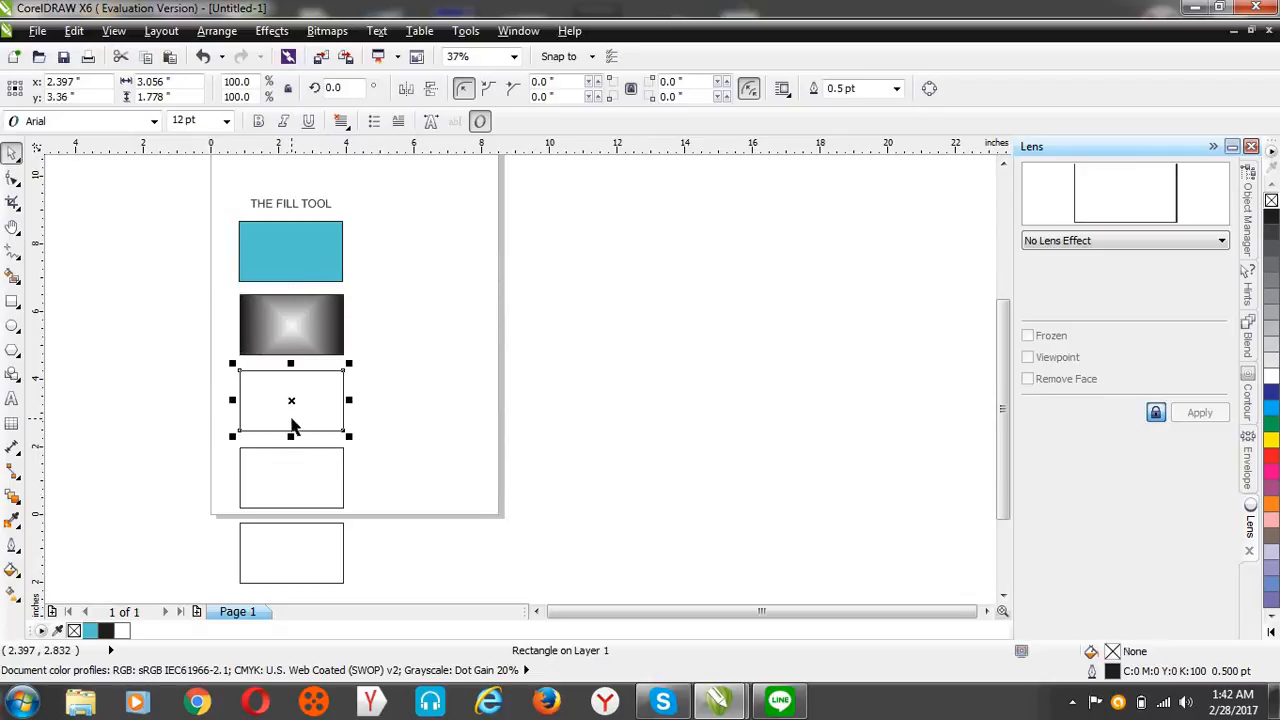
left_click(11, 572)
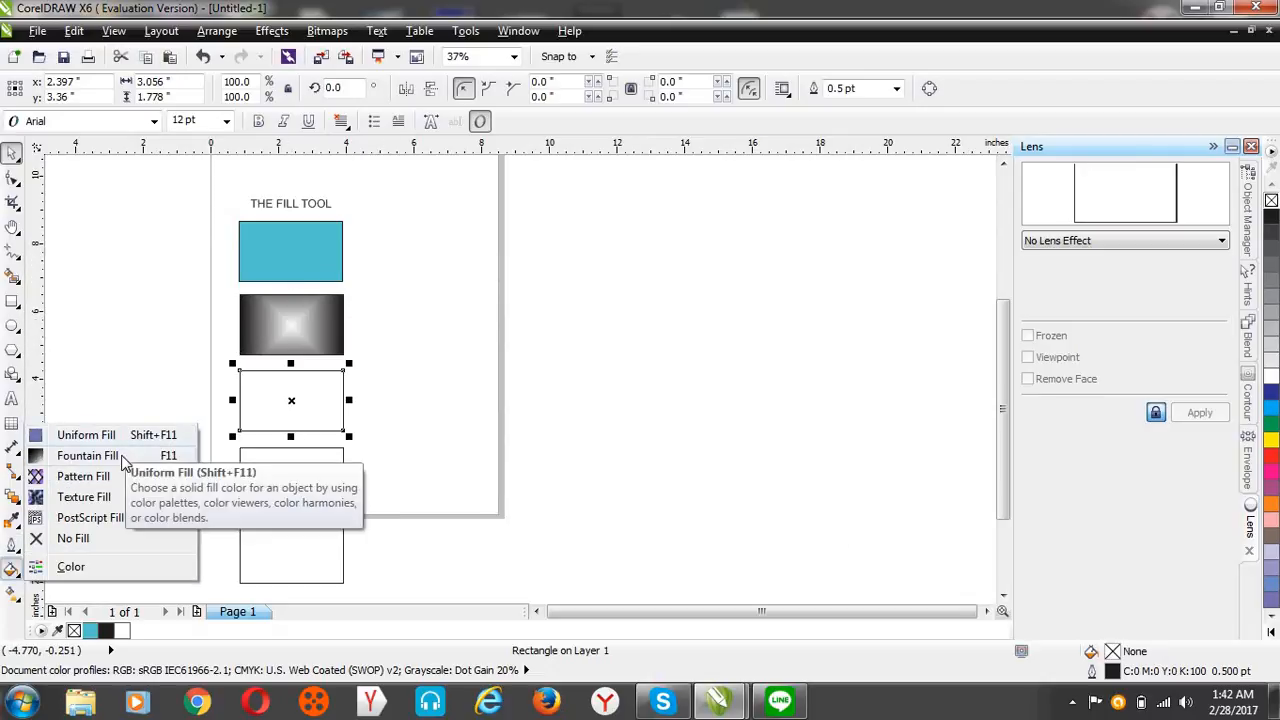
left_click(120, 455)
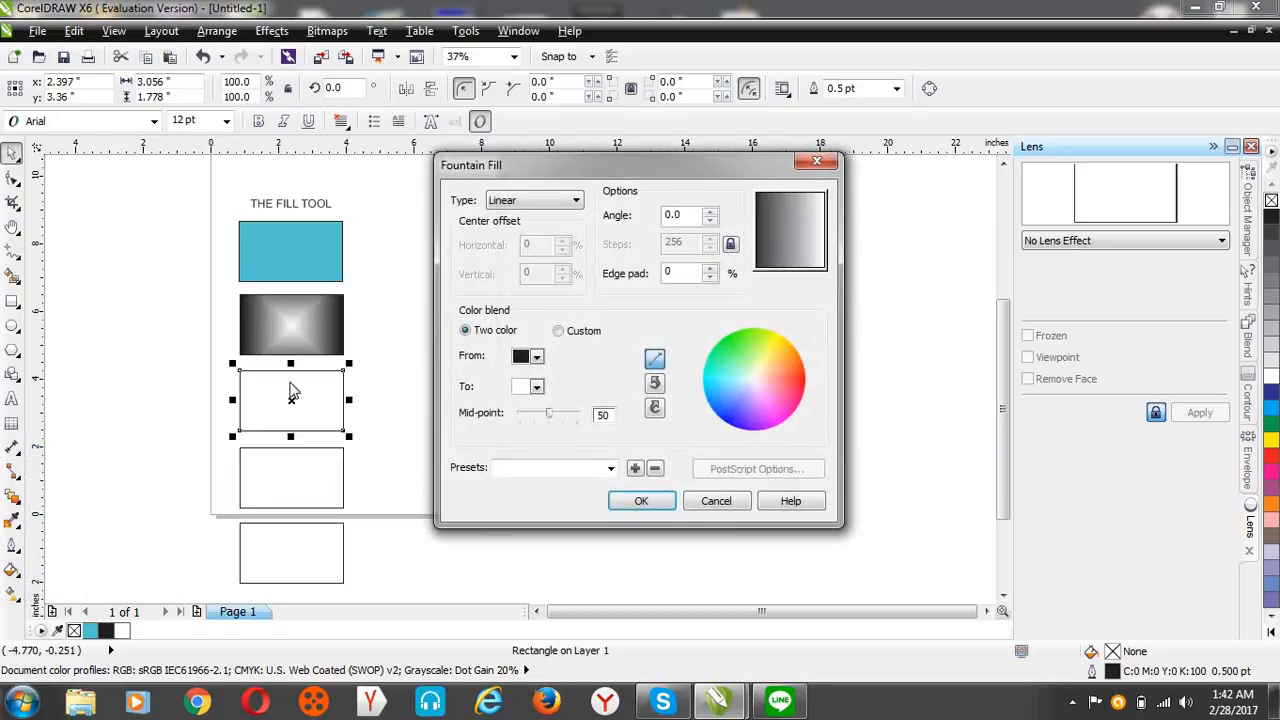
left_click(537, 358)
left_click(565, 405)
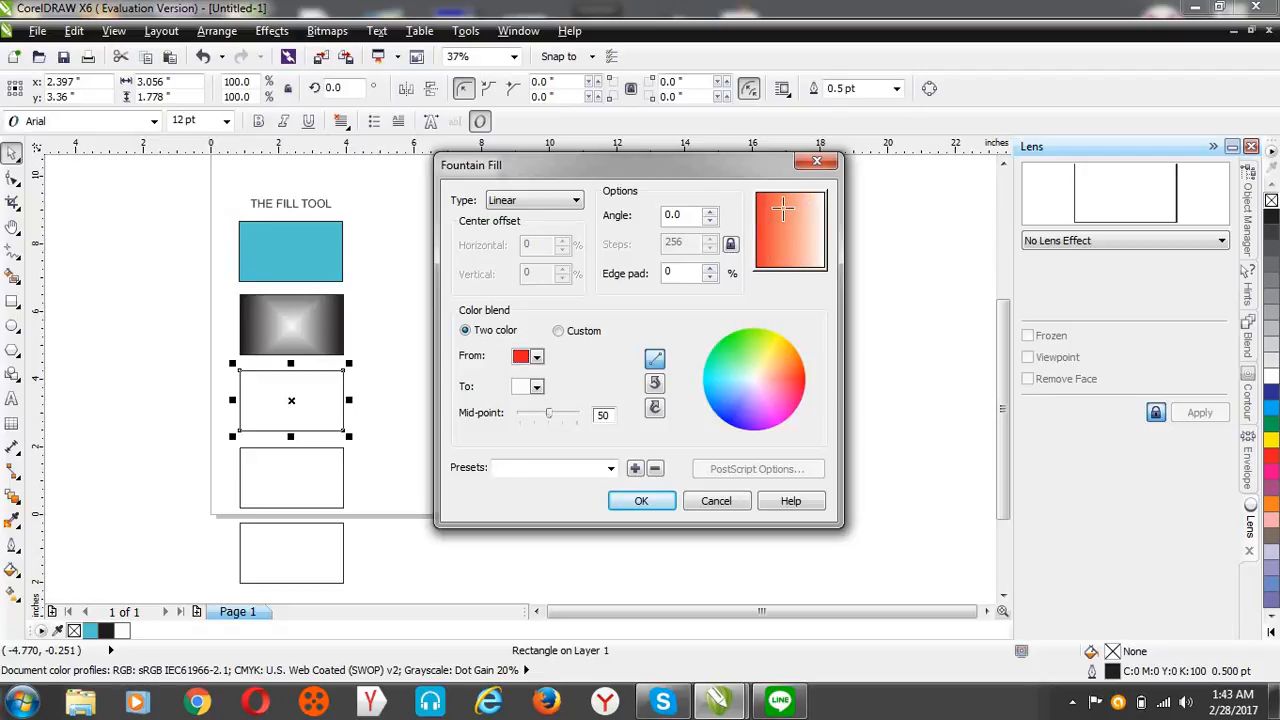
left_click(537, 388)
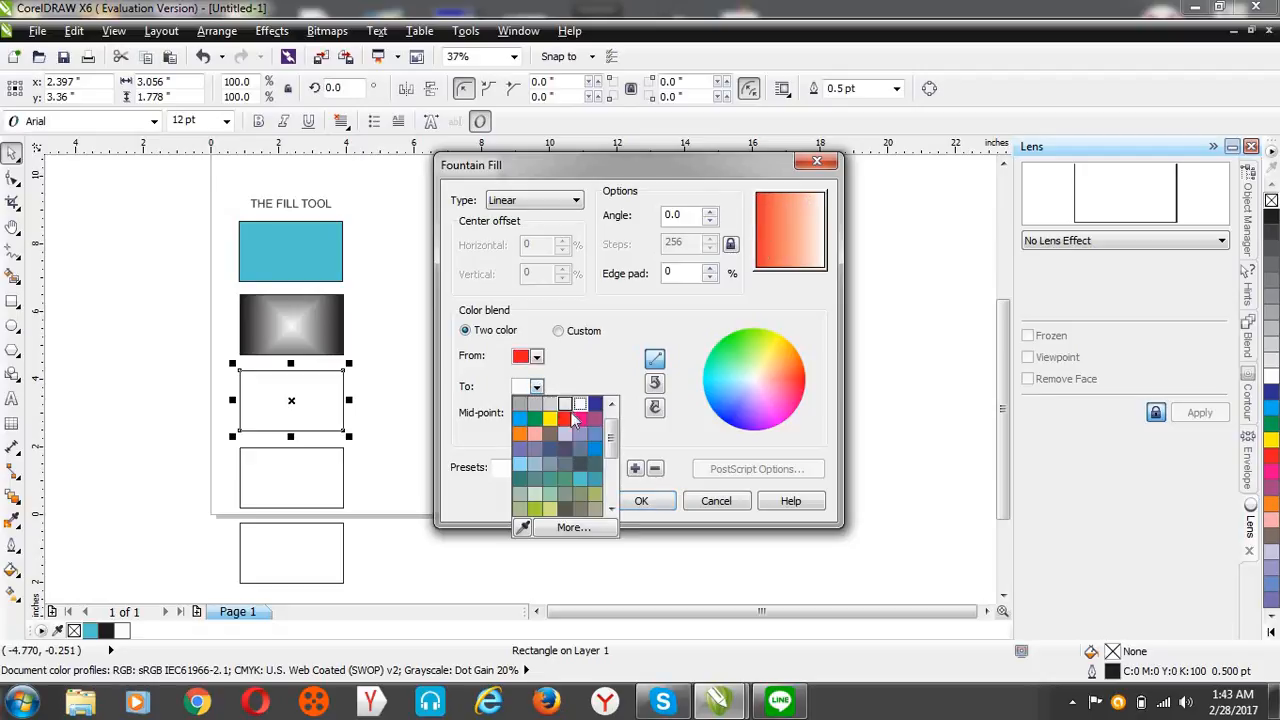
left_click(578, 402)
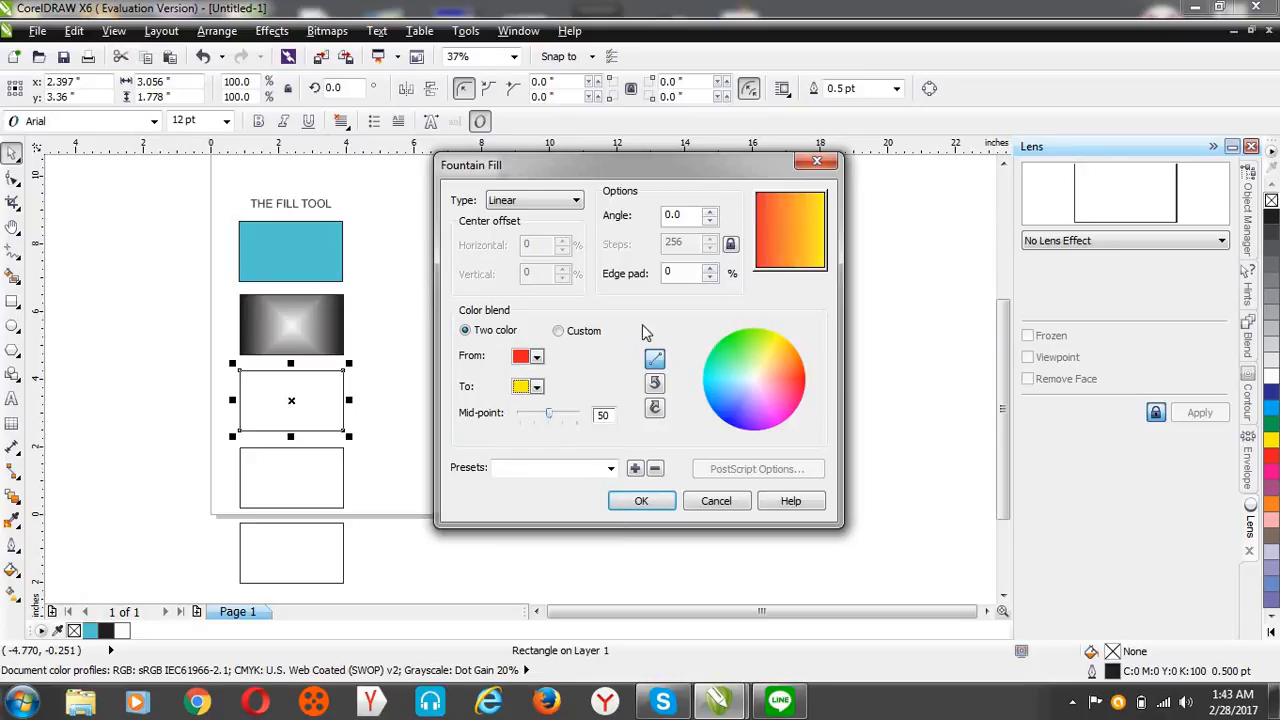
- Try pink and blue as the end color of the two-color blend, and settle on light gray
left_click(537, 388)
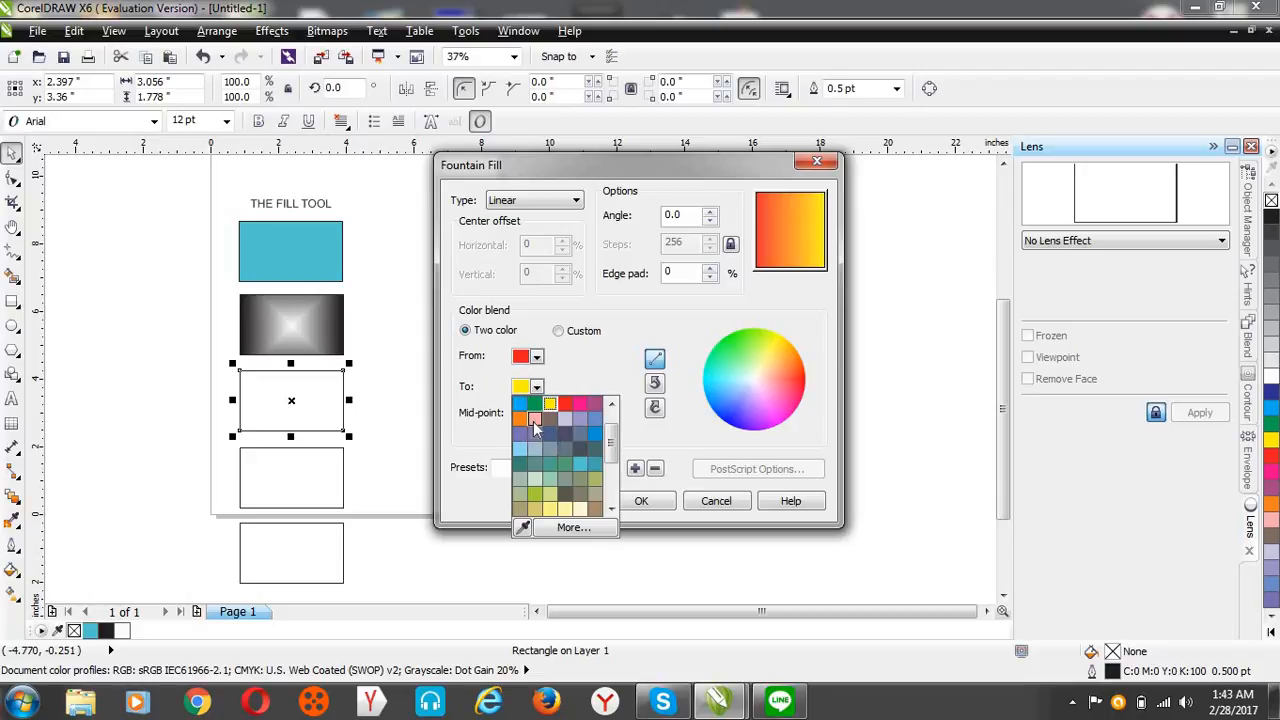
left_click(534, 420)
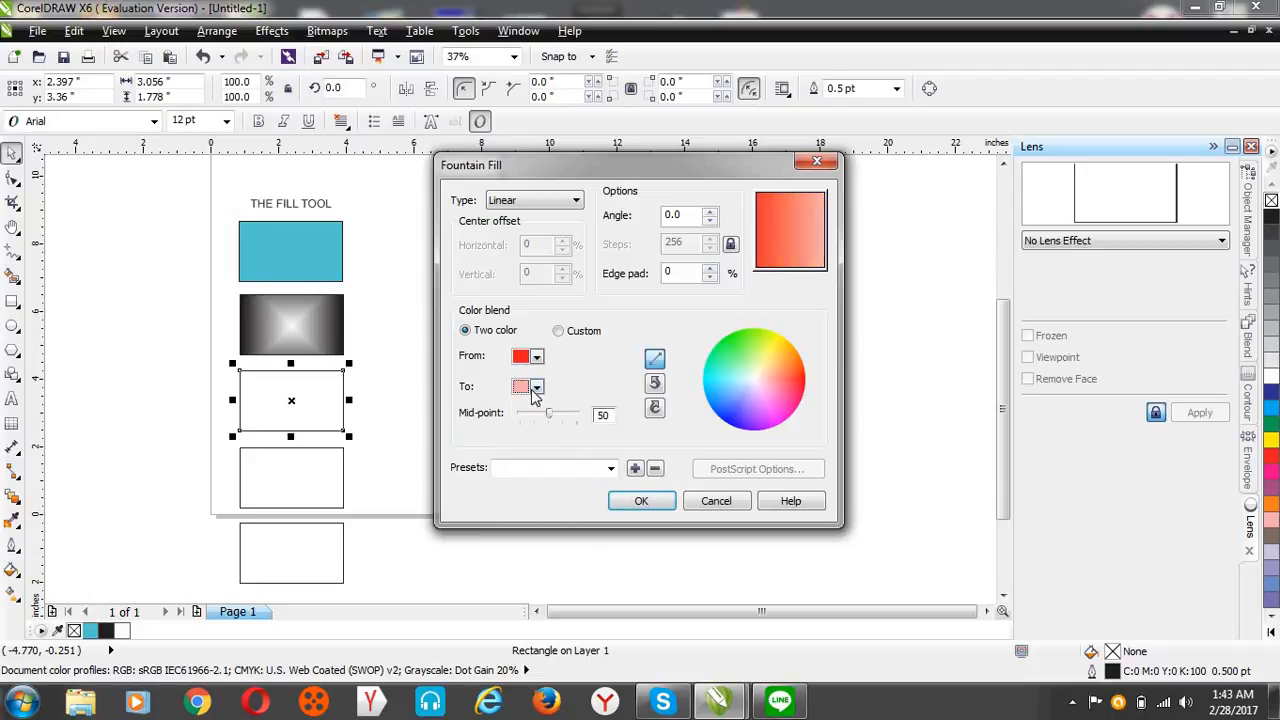
left_click(537, 387)
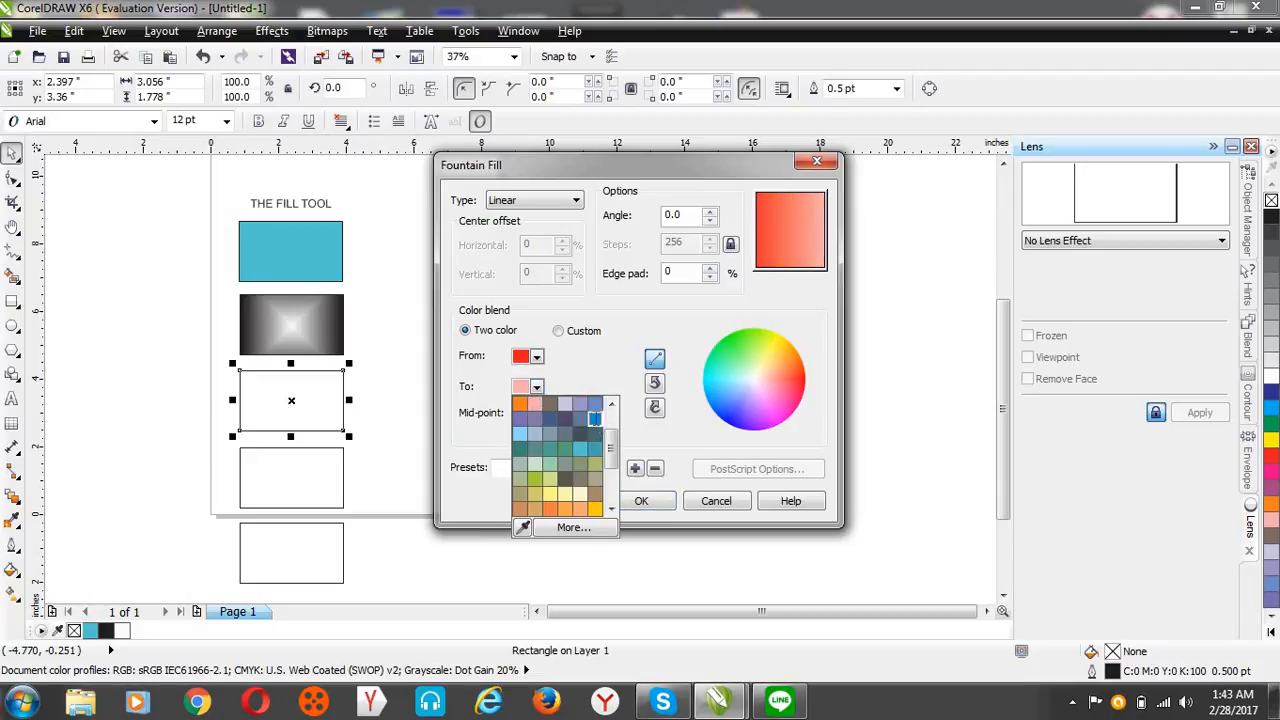
left_click(595, 421)
left_click(537, 387)
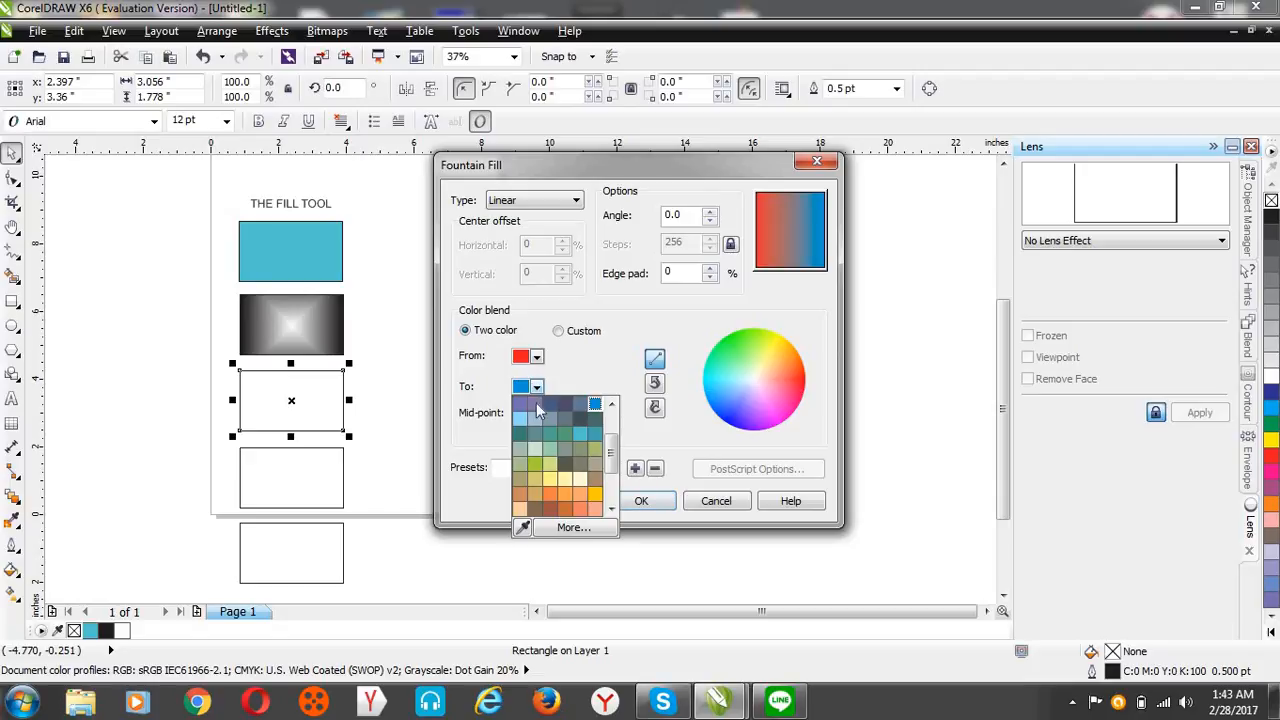
scroll(612, 480, "down", 2)
scroll(614, 470, "down", 2)
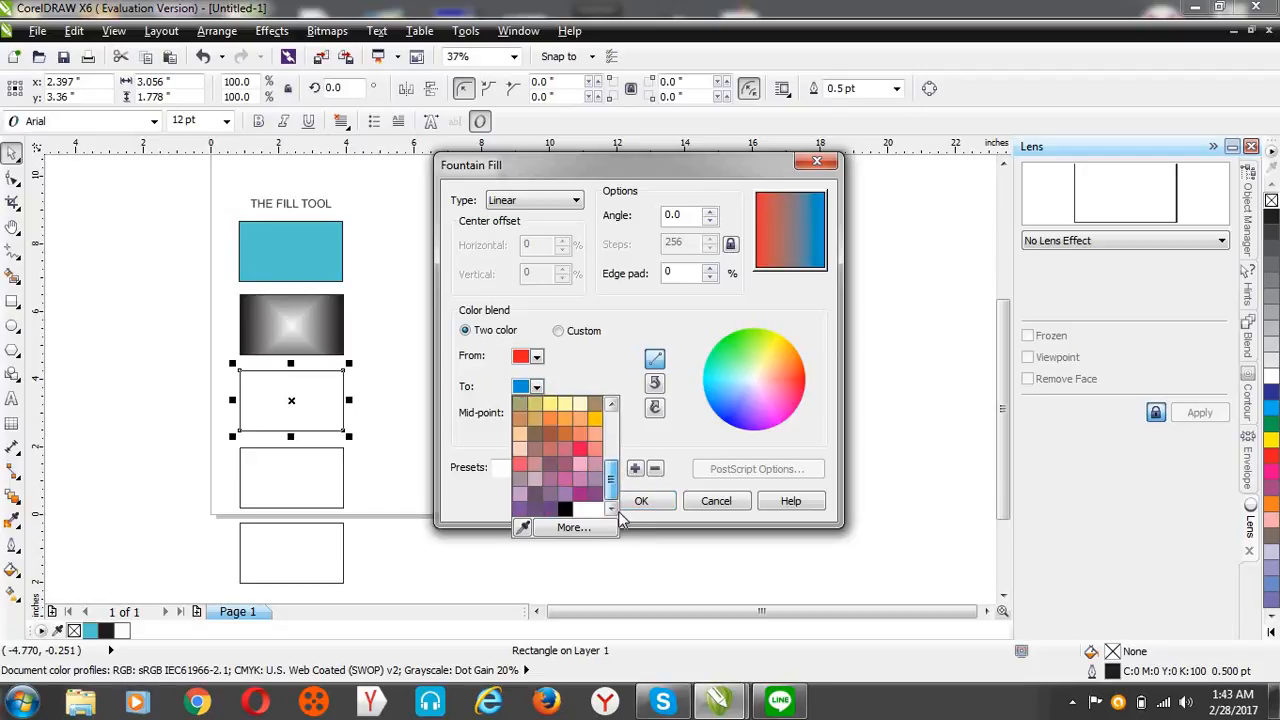
scroll(610, 476, "up", 4)
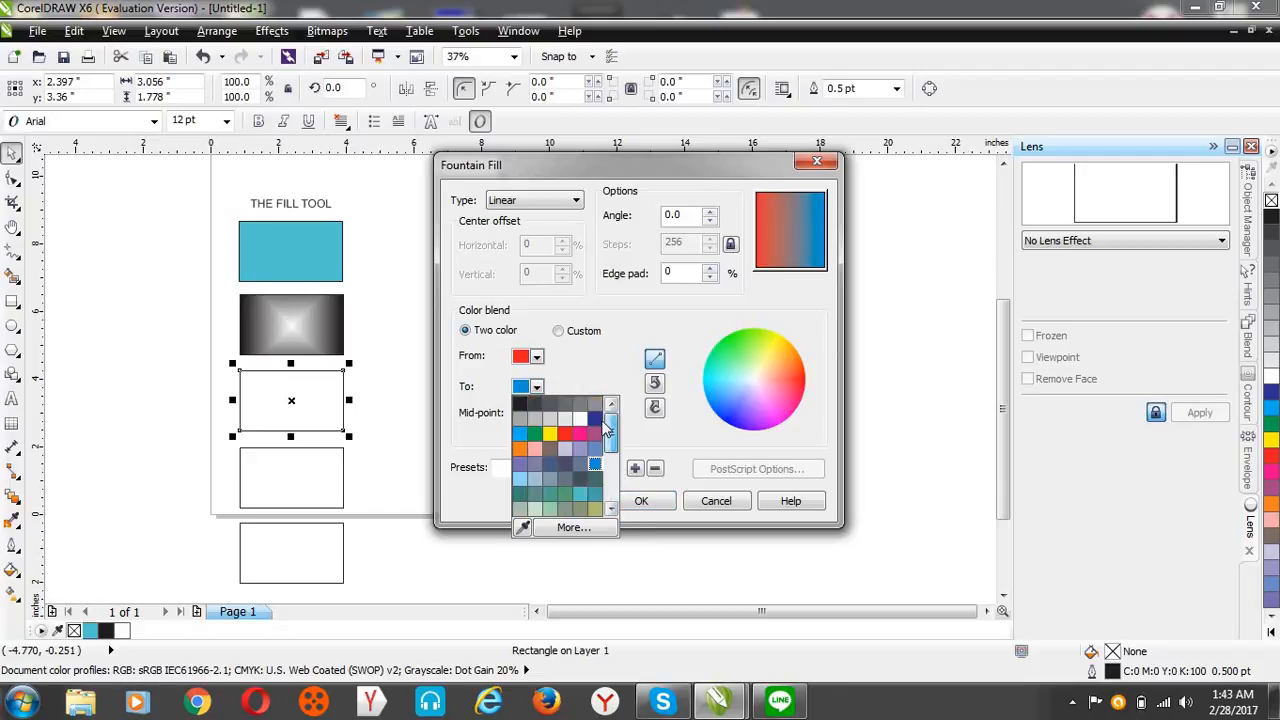
left_click(549, 420)
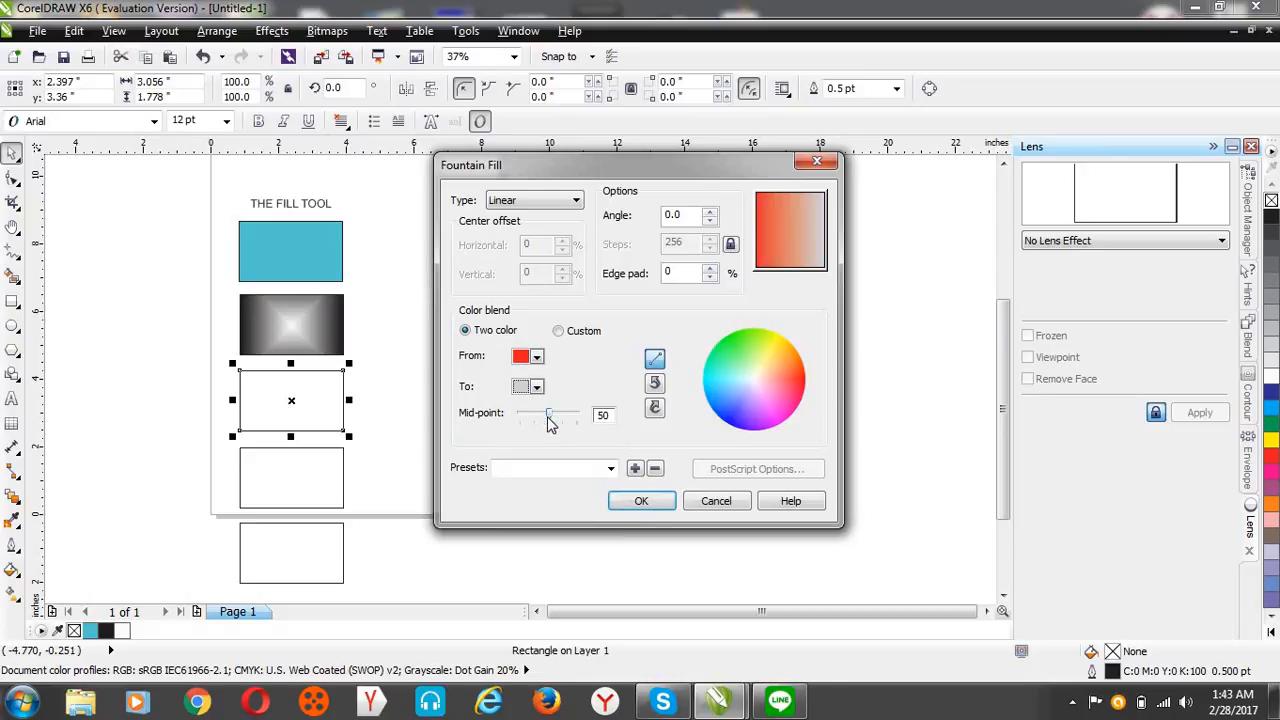
- Switch the color blend to Custom, add color stops at 28% and 65%, and make the 65% stop dark blue
left_click(558, 332)
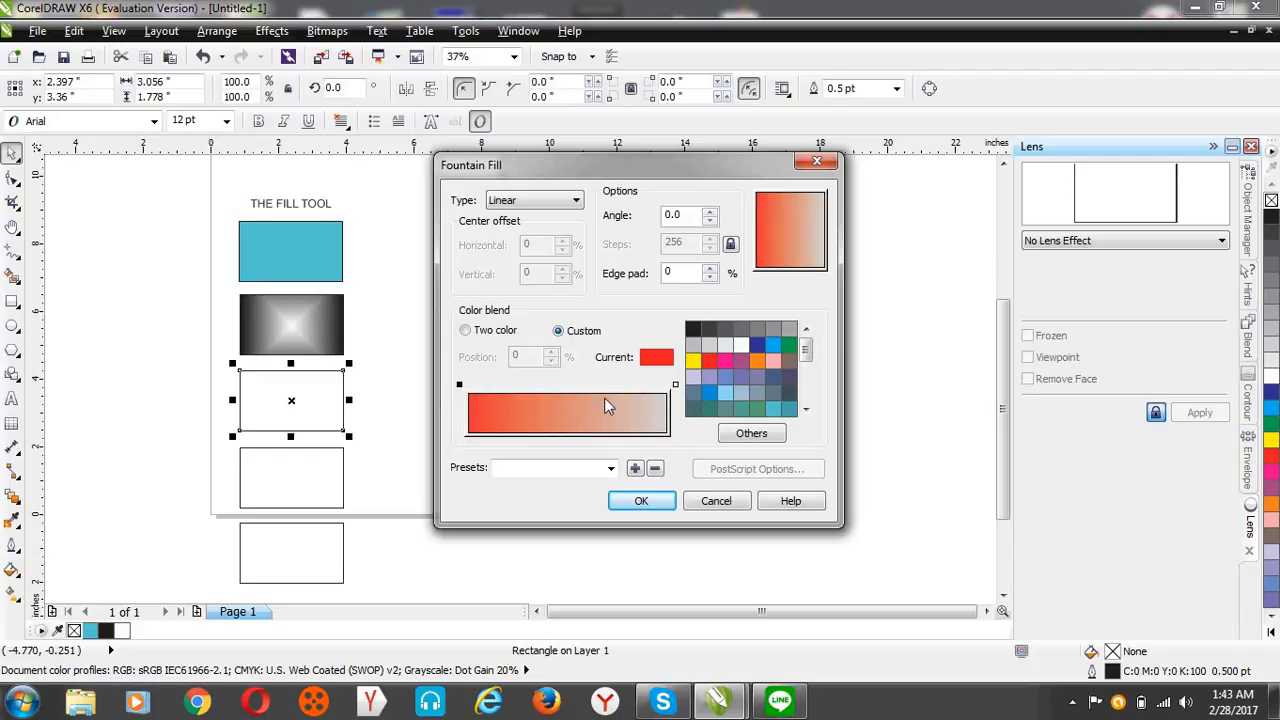
double_click(524, 384)
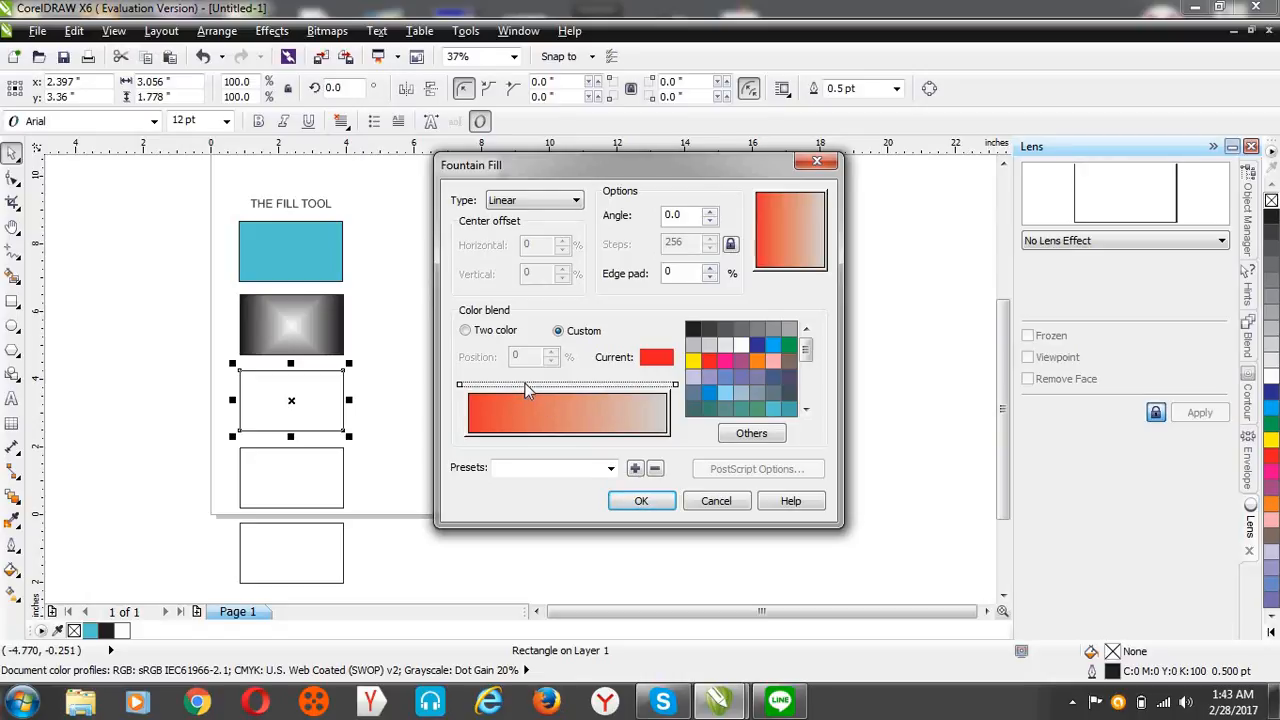
left_click(590, 391)
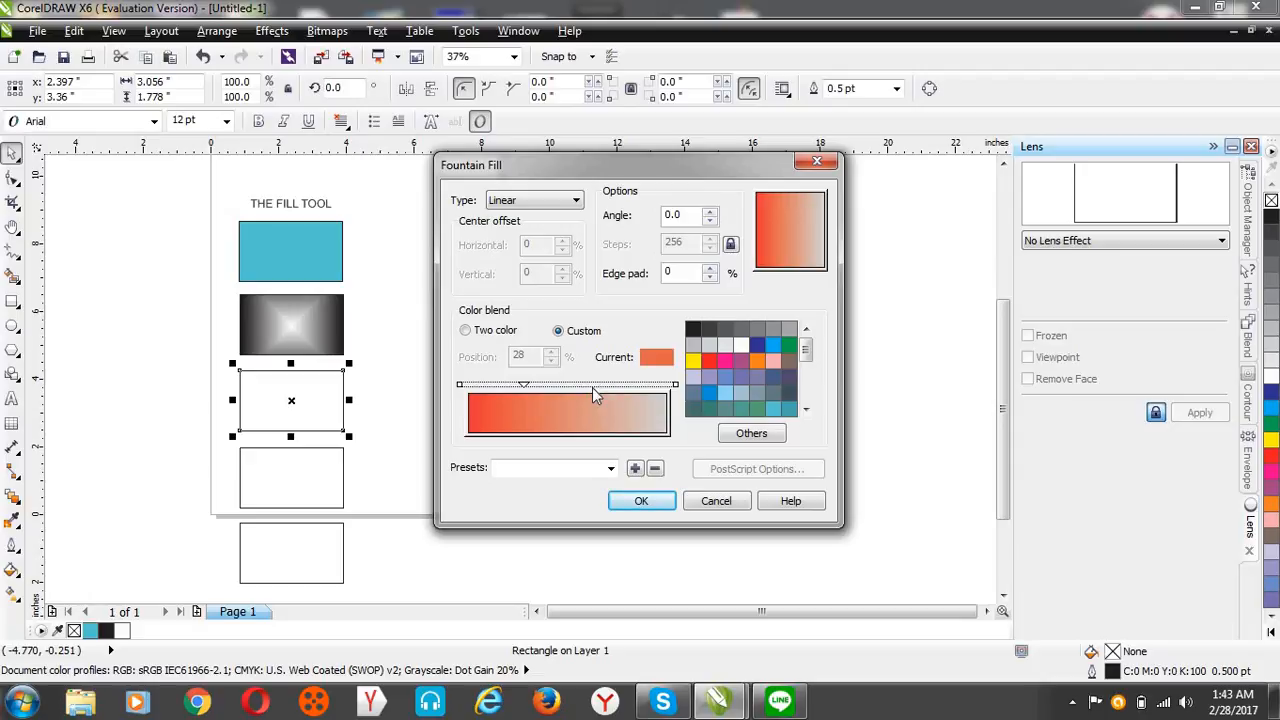
double_click(596, 384)
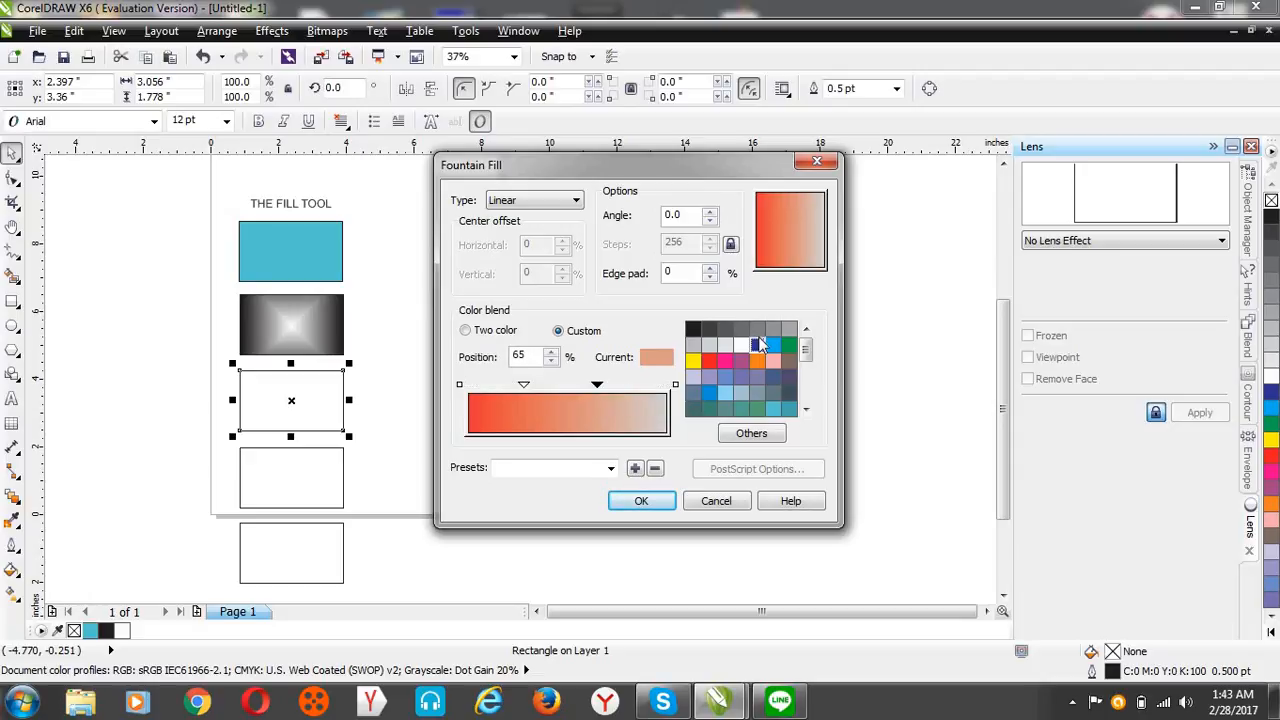
left_click(757, 345)
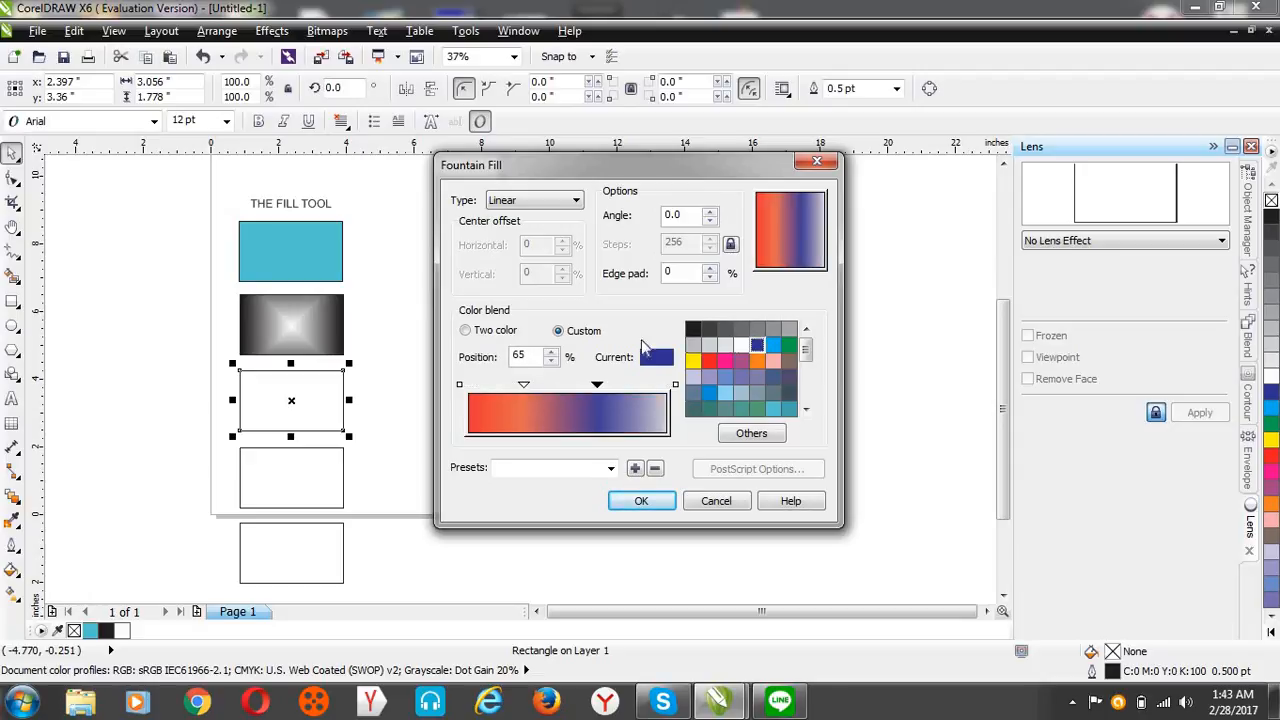
- Set the custom blend's start color to white and add a light blue stop at 9% and a green stop at 47%
left_click(459, 385)
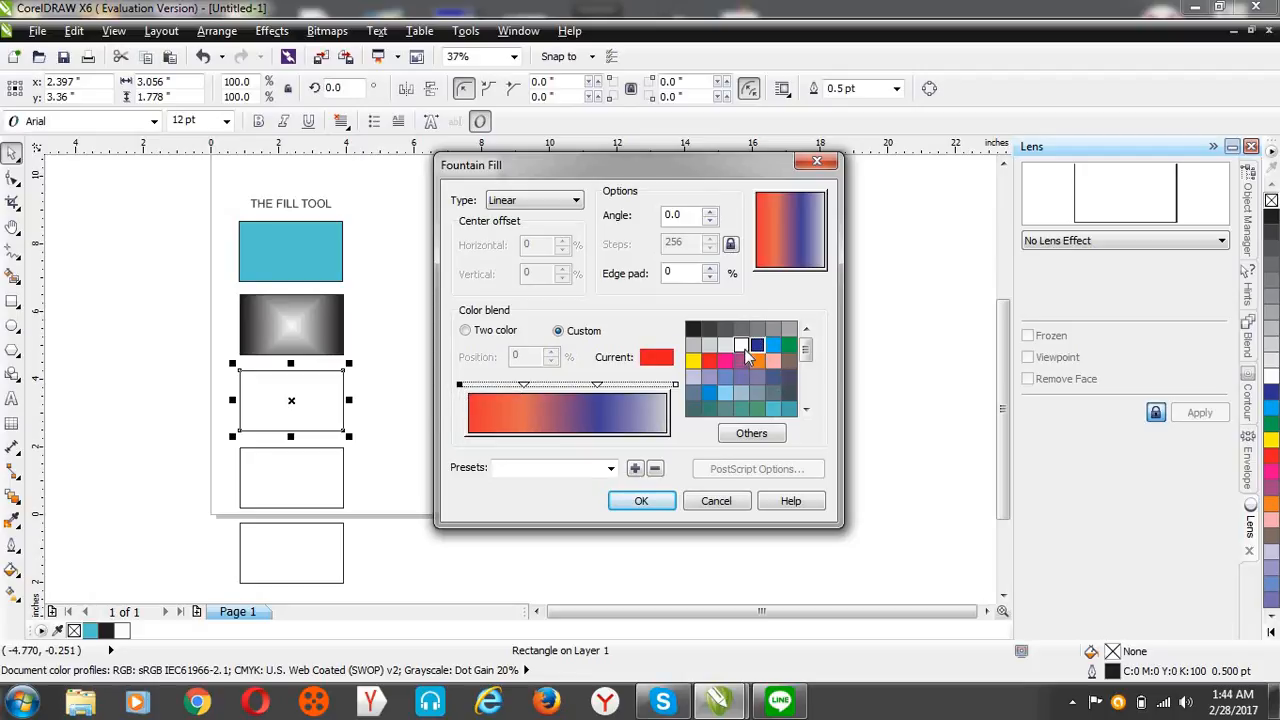
left_click(742, 346)
double_click(561, 384)
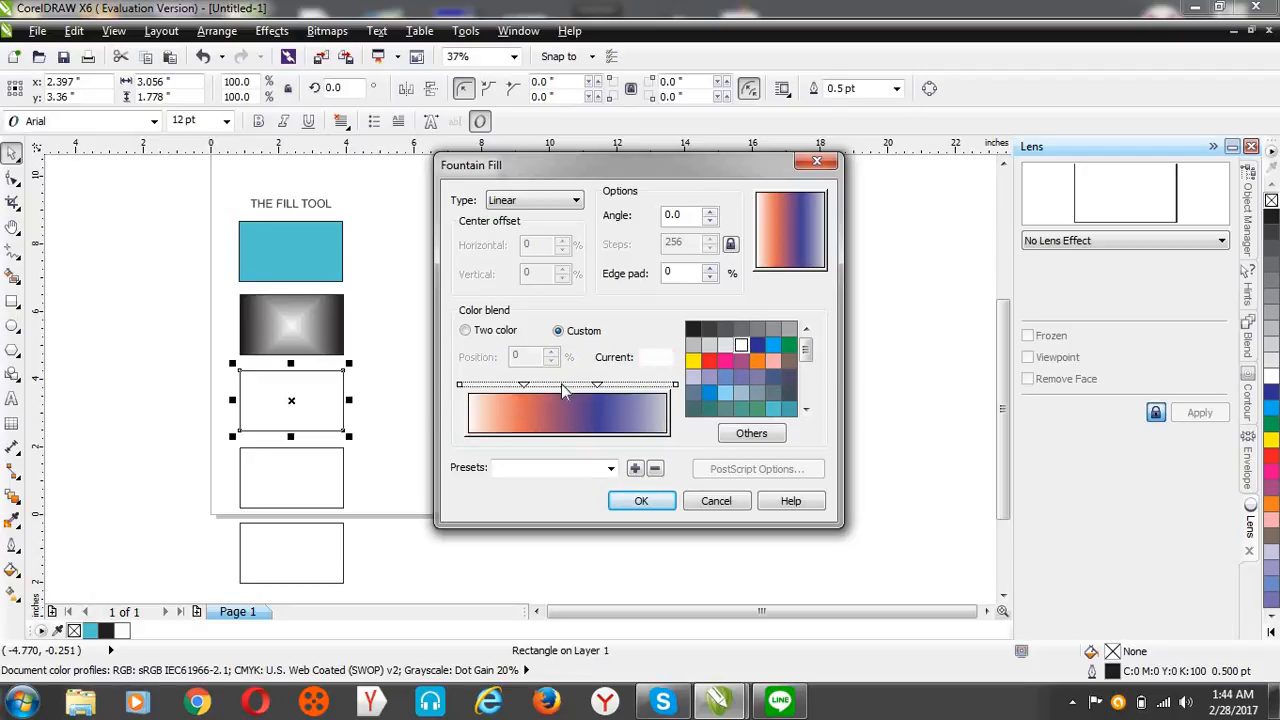
double_click(487, 386)
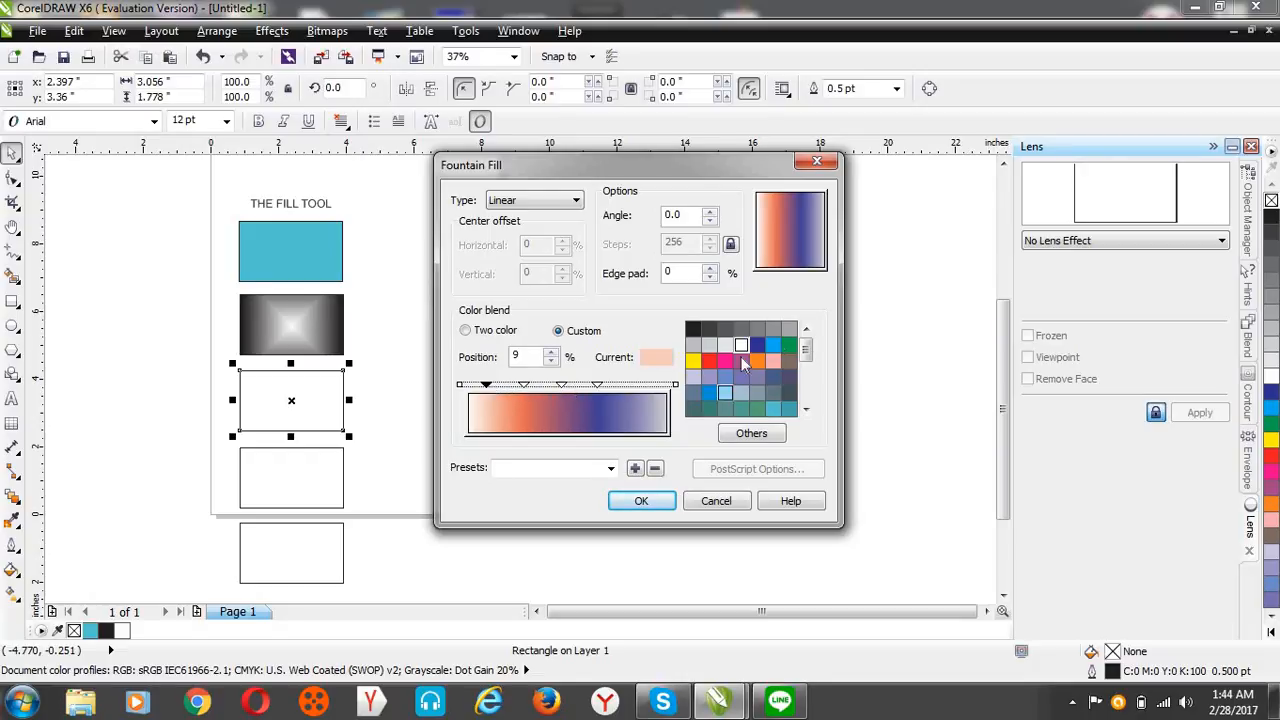
left_click(774, 344)
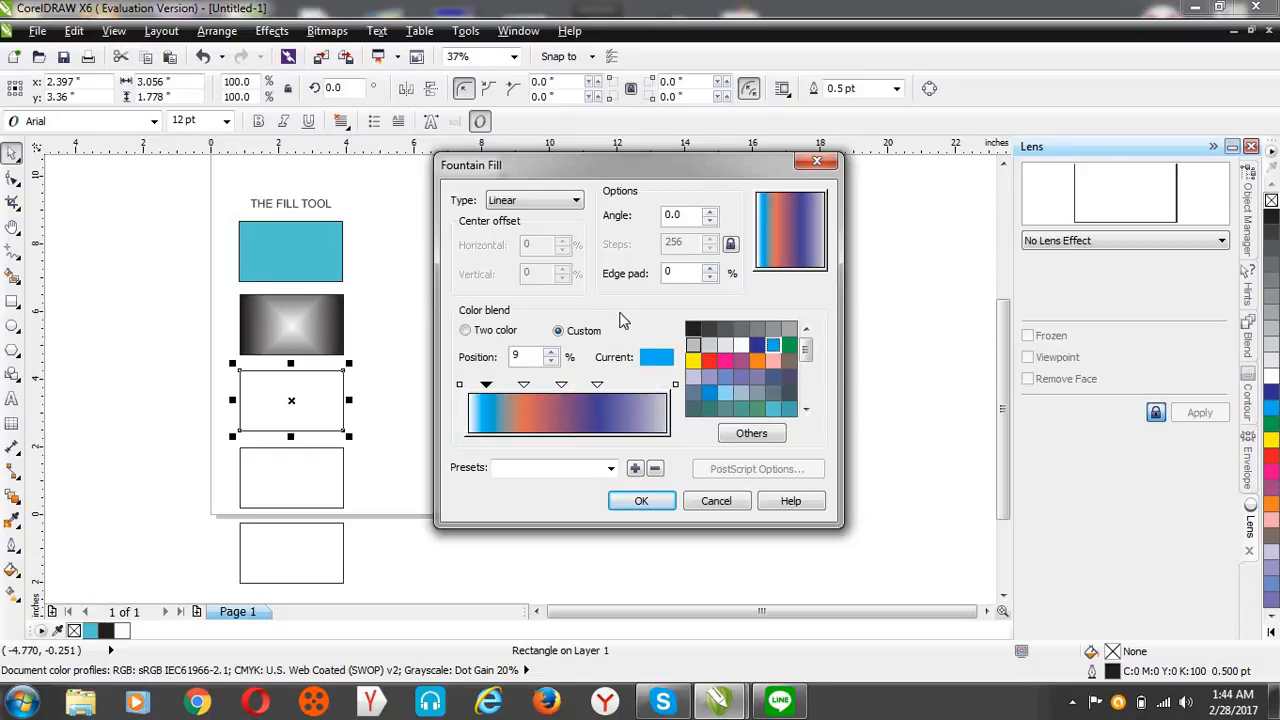
left_click(567, 386)
left_click(562, 386)
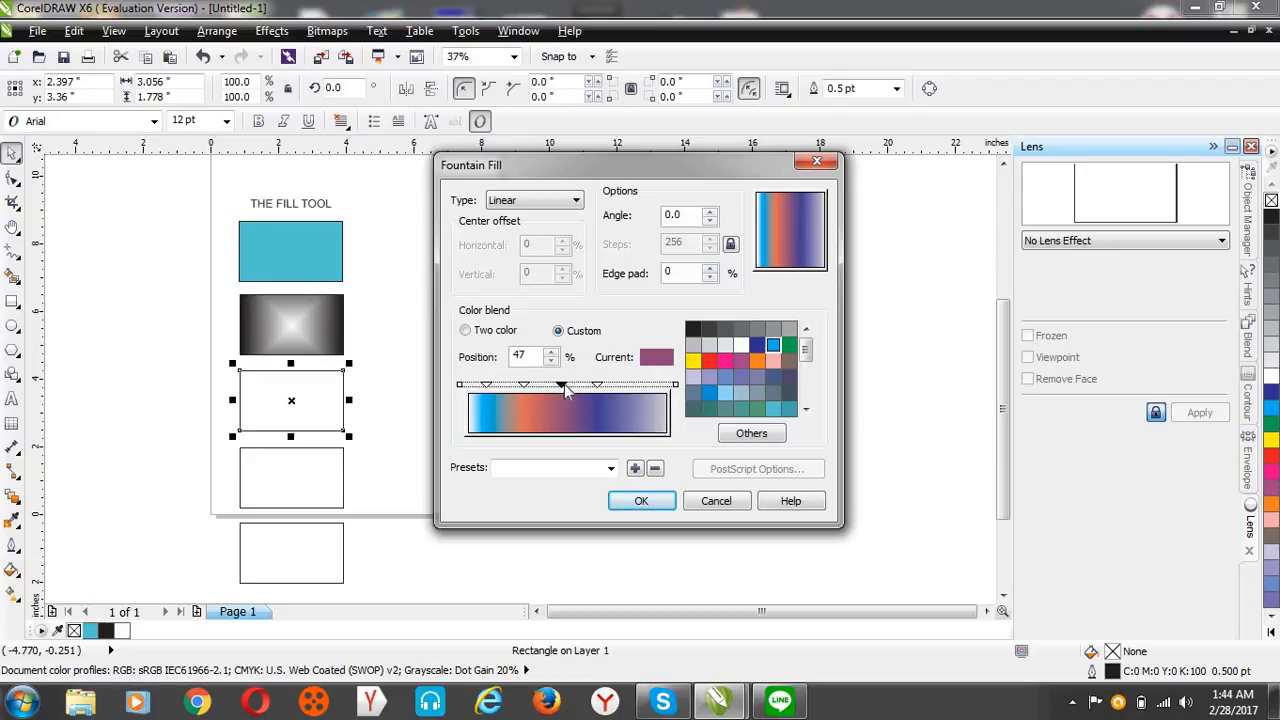
left_click(789, 347)
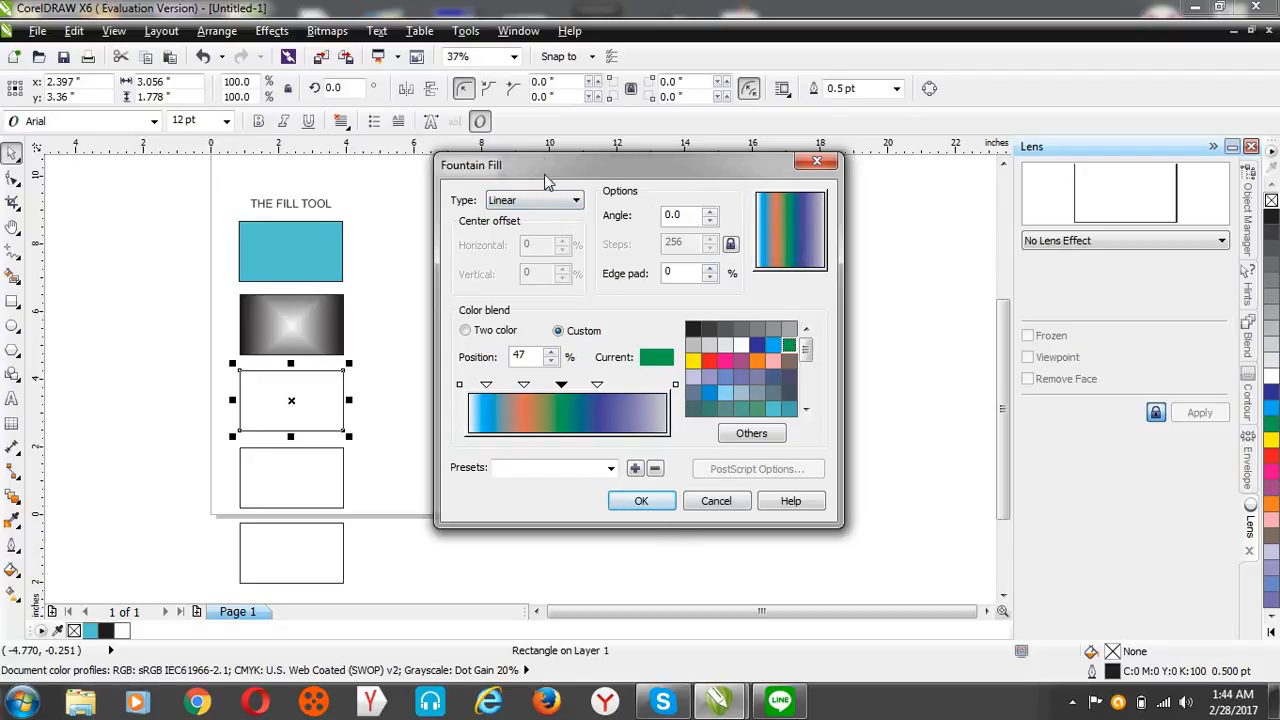
- Preview the custom blend as Radial, Conical and Square fountain fills, and return the type to Linear
left_click(560, 204)
left_click(547, 230)
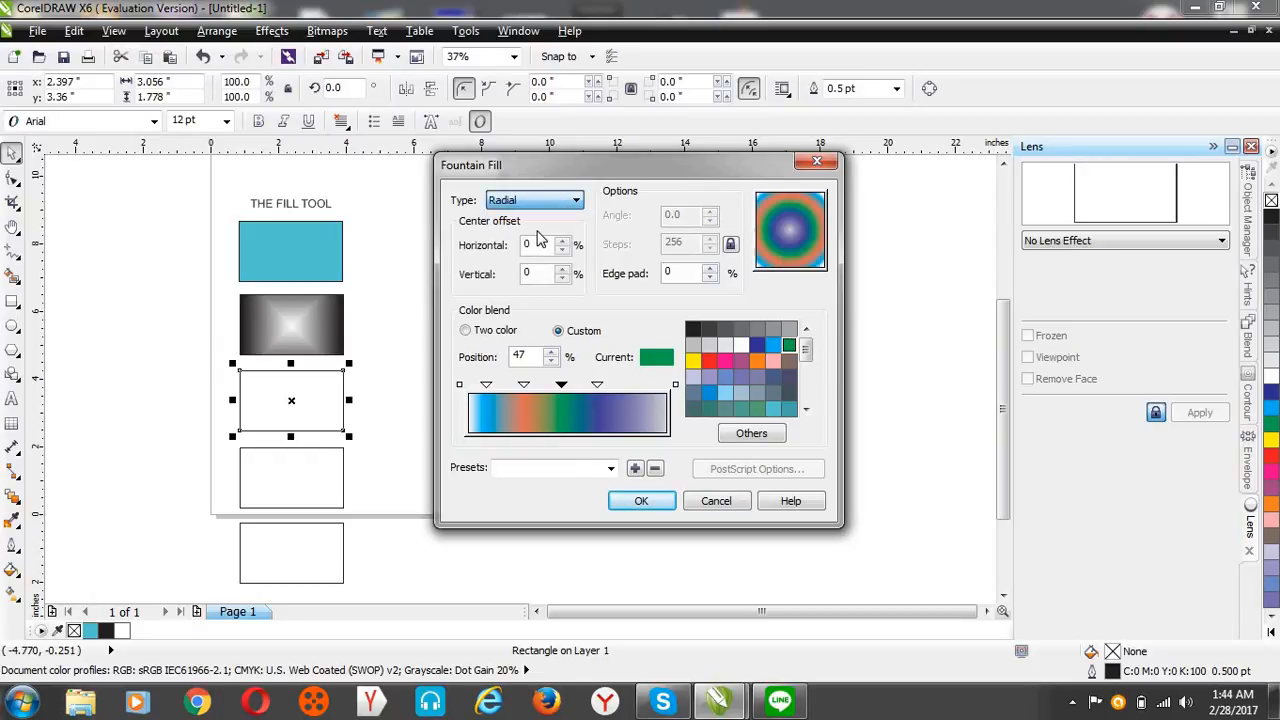
left_click(558, 204)
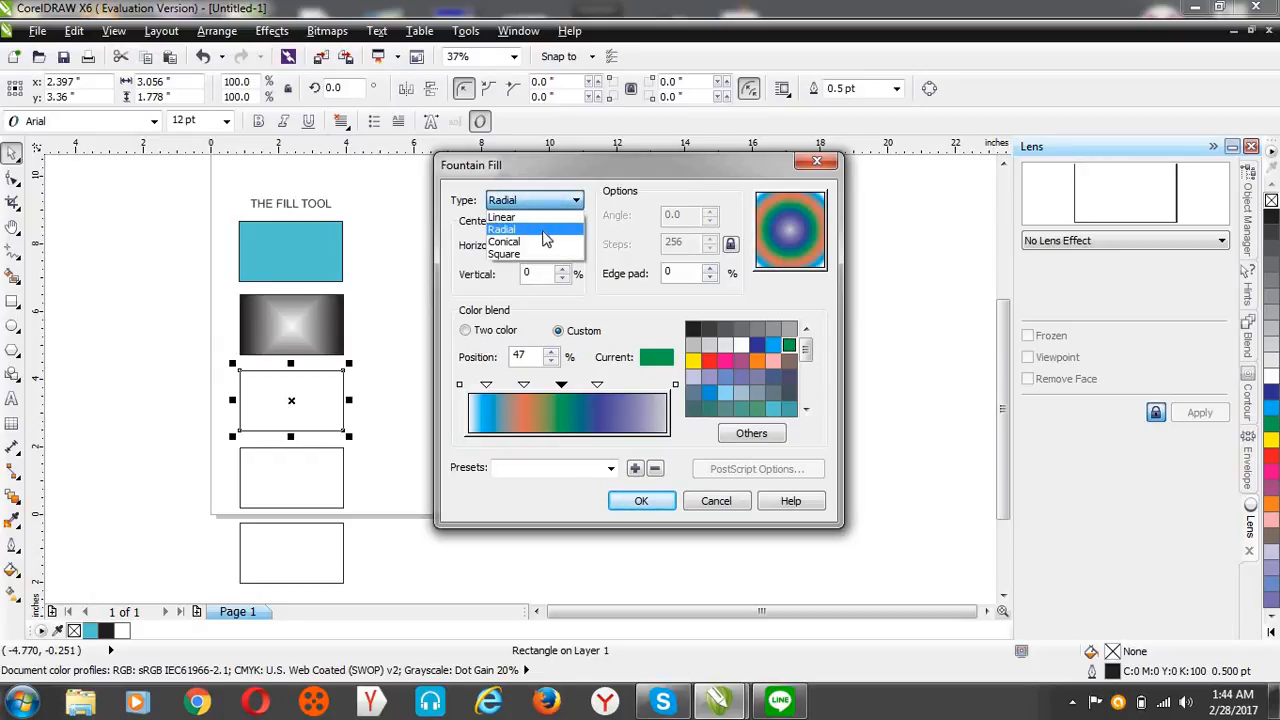
left_click(541, 240)
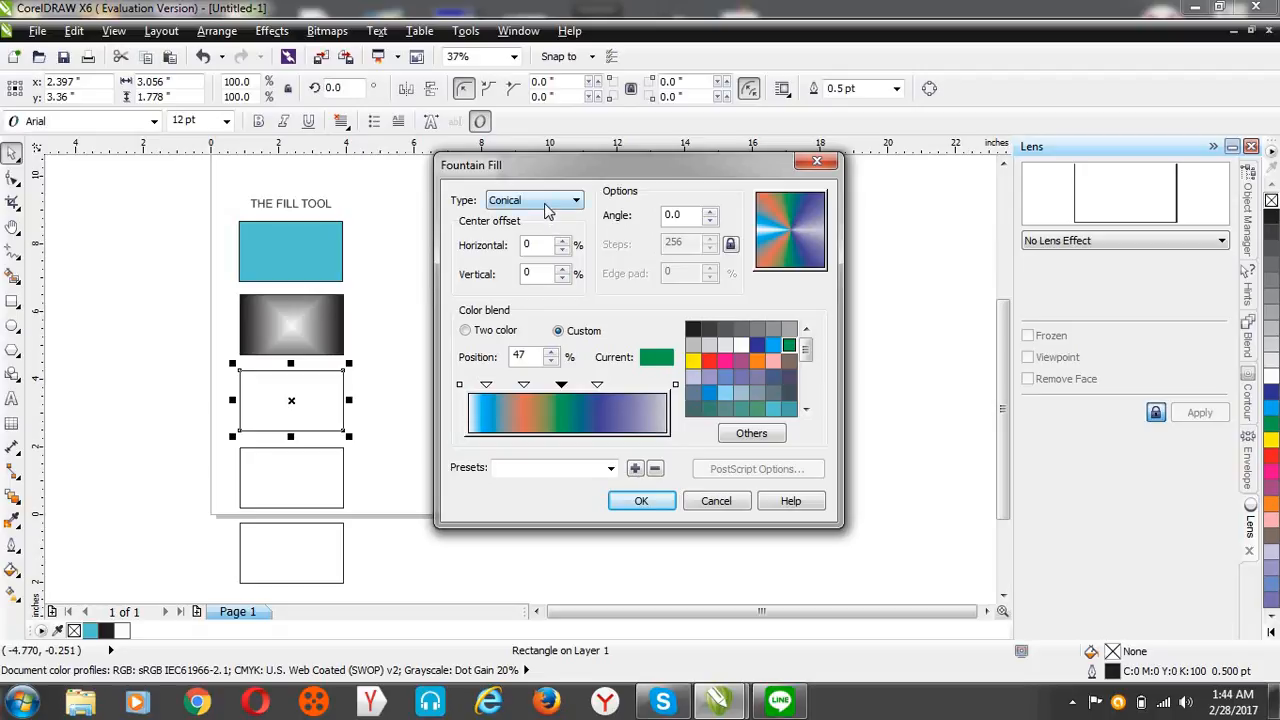
left_click(546, 205)
left_click(544, 254)
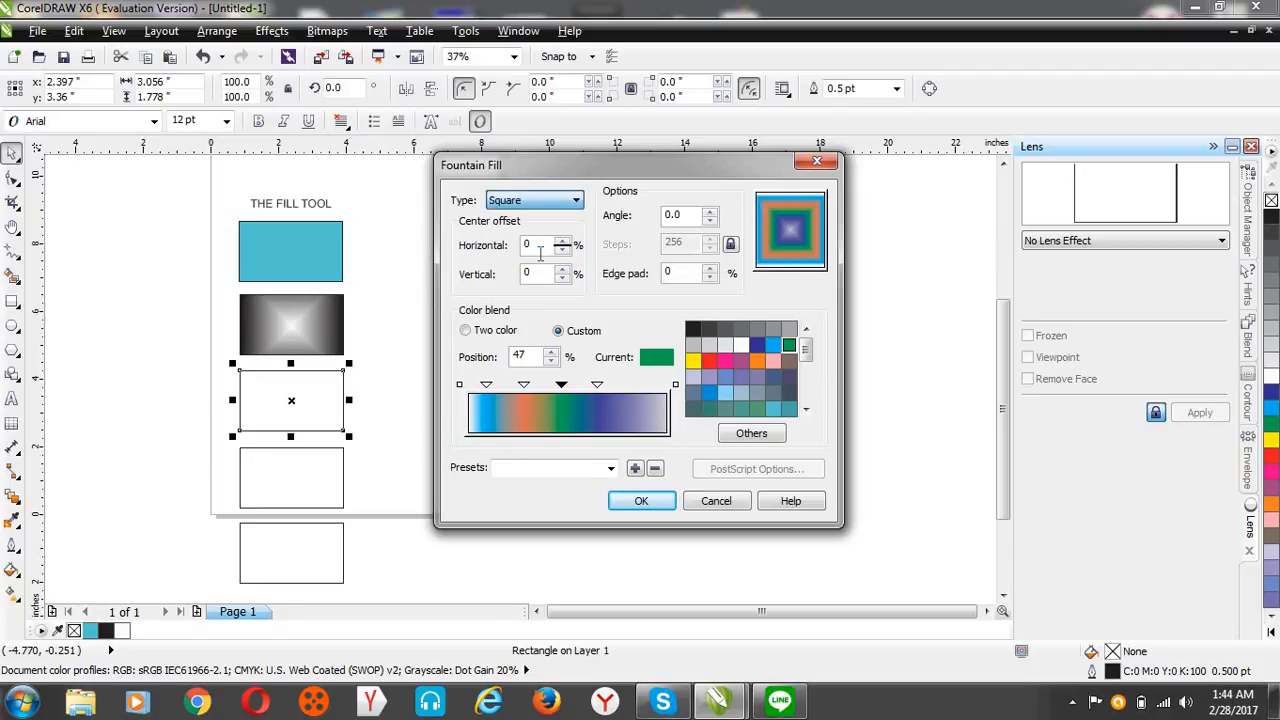
left_click(547, 201)
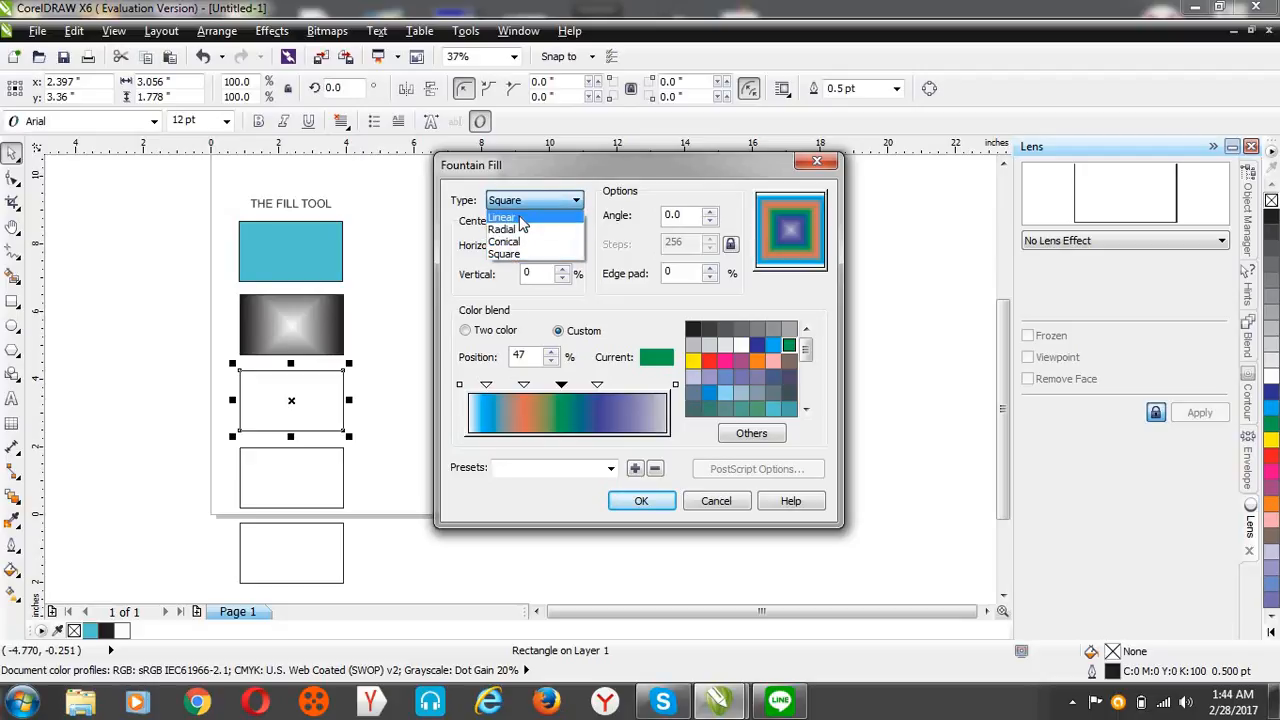
left_click(525, 214)
- Set the fountain fill type to Radial and apply the custom blend to the third rectangle
left_click(527, 205)
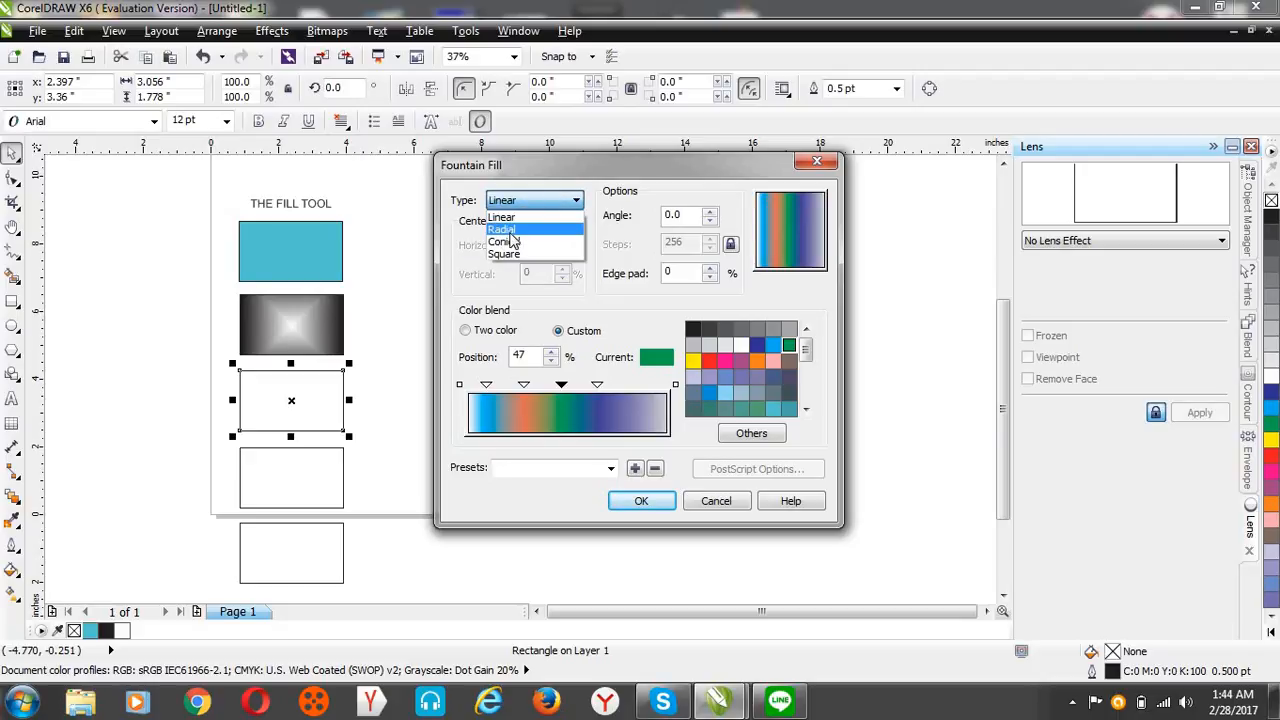
left_click(514, 228)
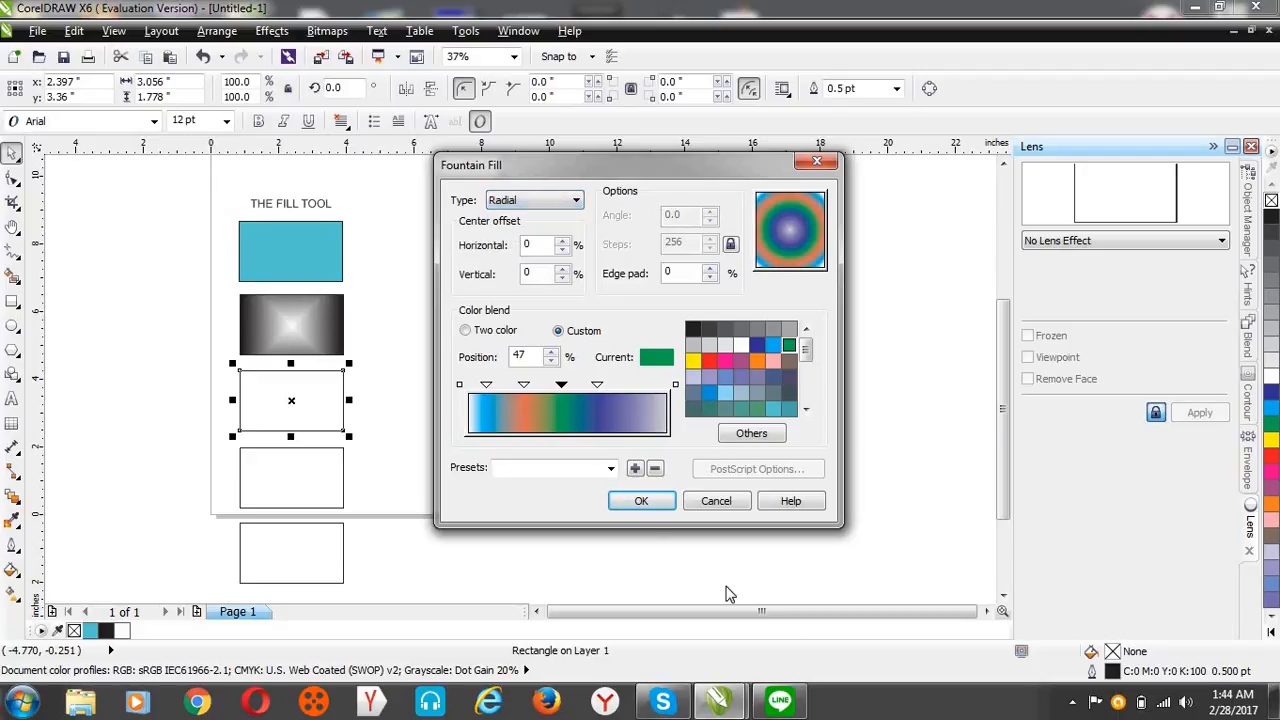
left_click(642, 506)
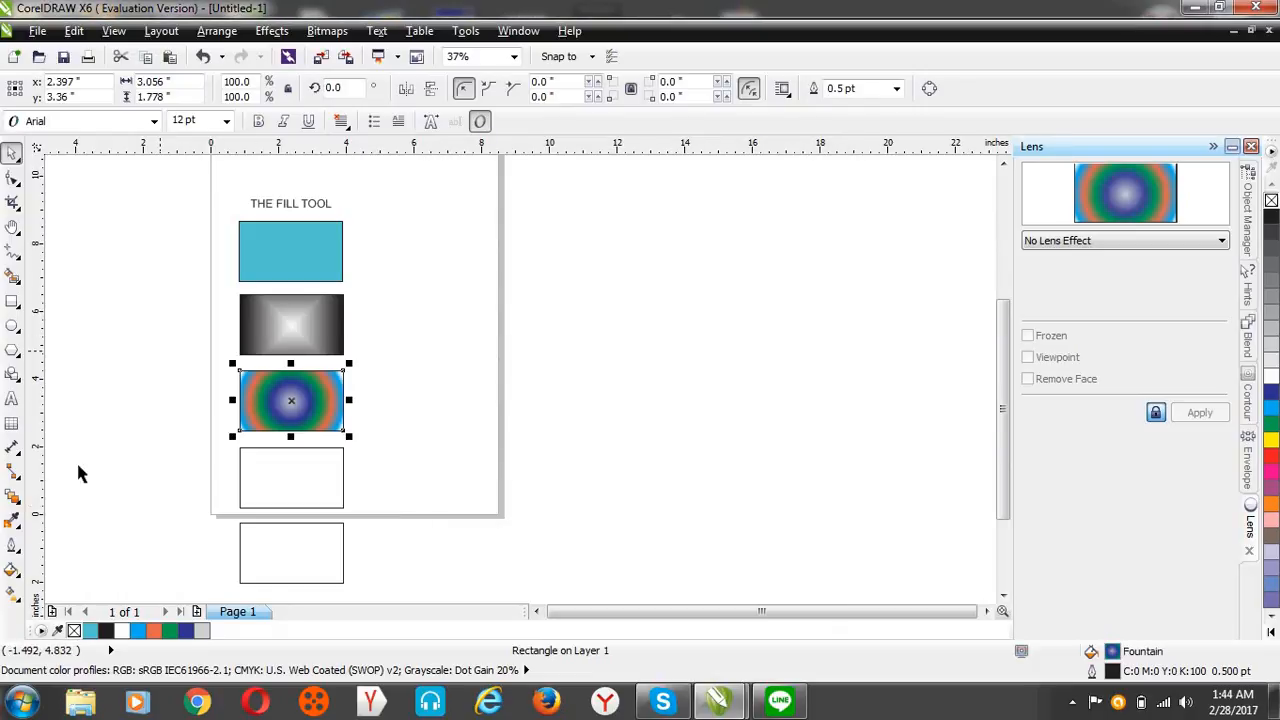
- Start a fountain fill for the fourth rectangle and try the Circular - Pink preset
left_click(246, 478)
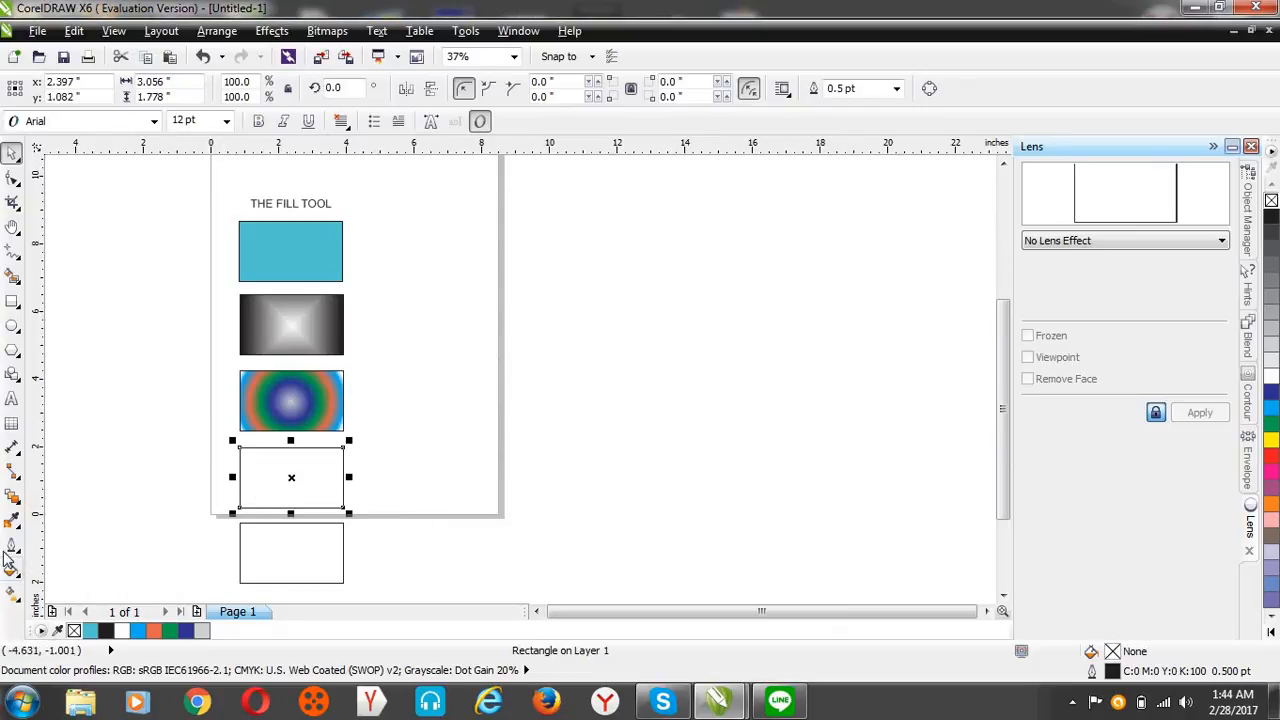
left_click(10, 567)
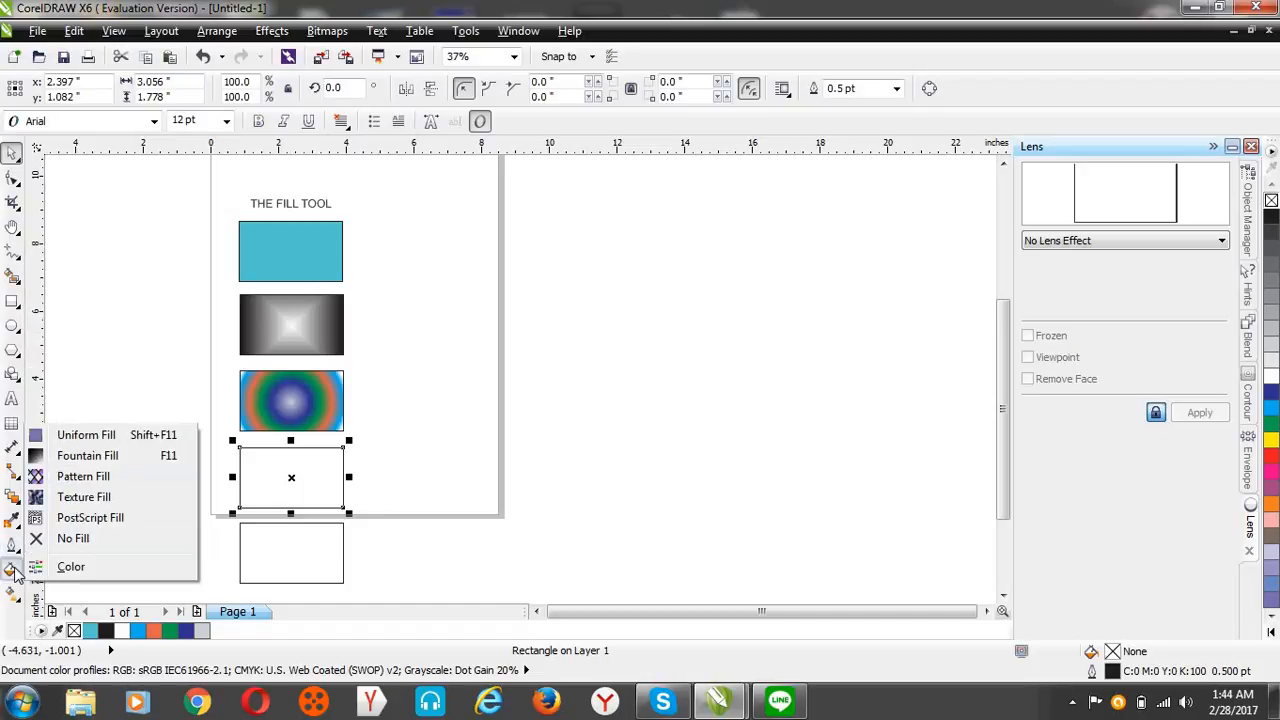
left_click(86, 456)
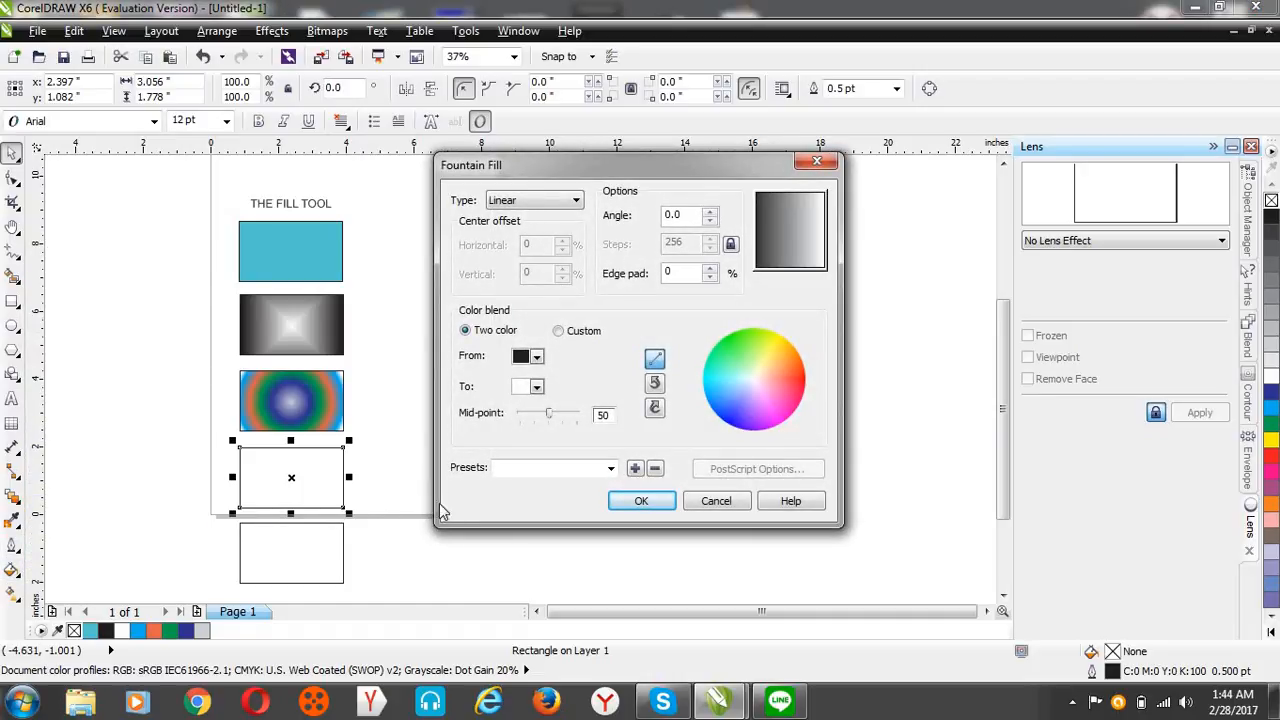
left_click(610, 467)
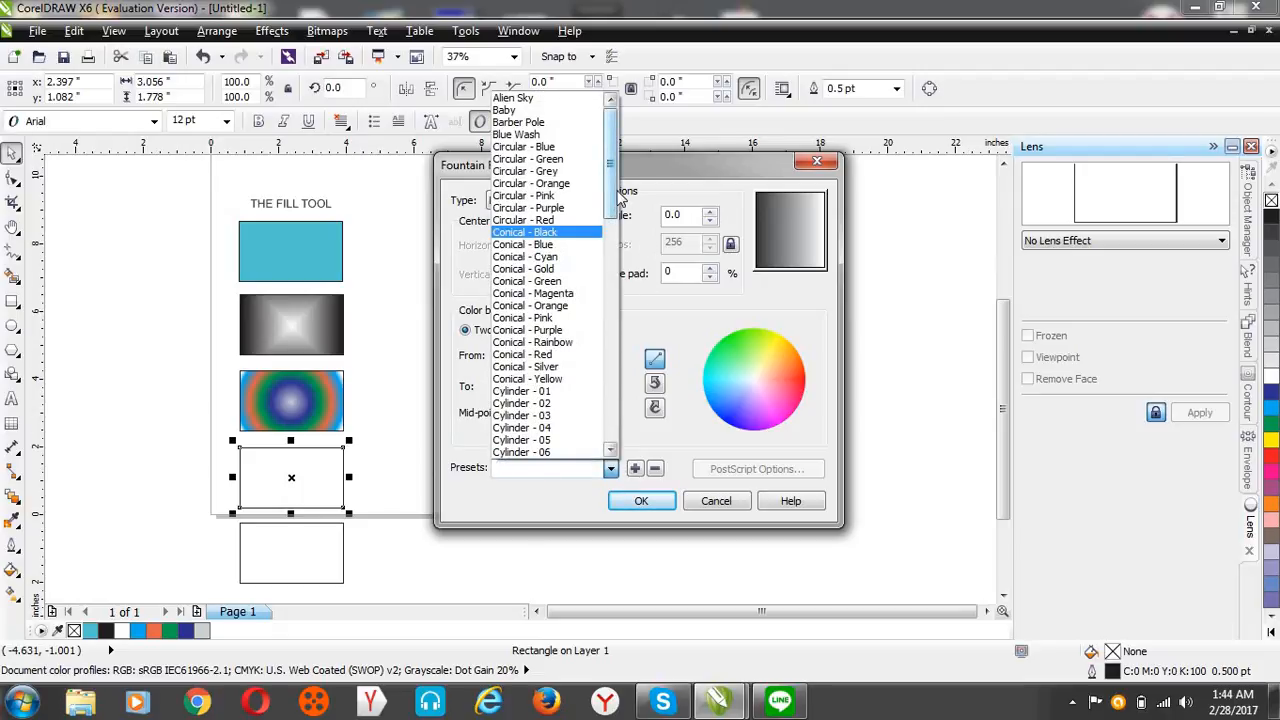
left_click(558, 196)
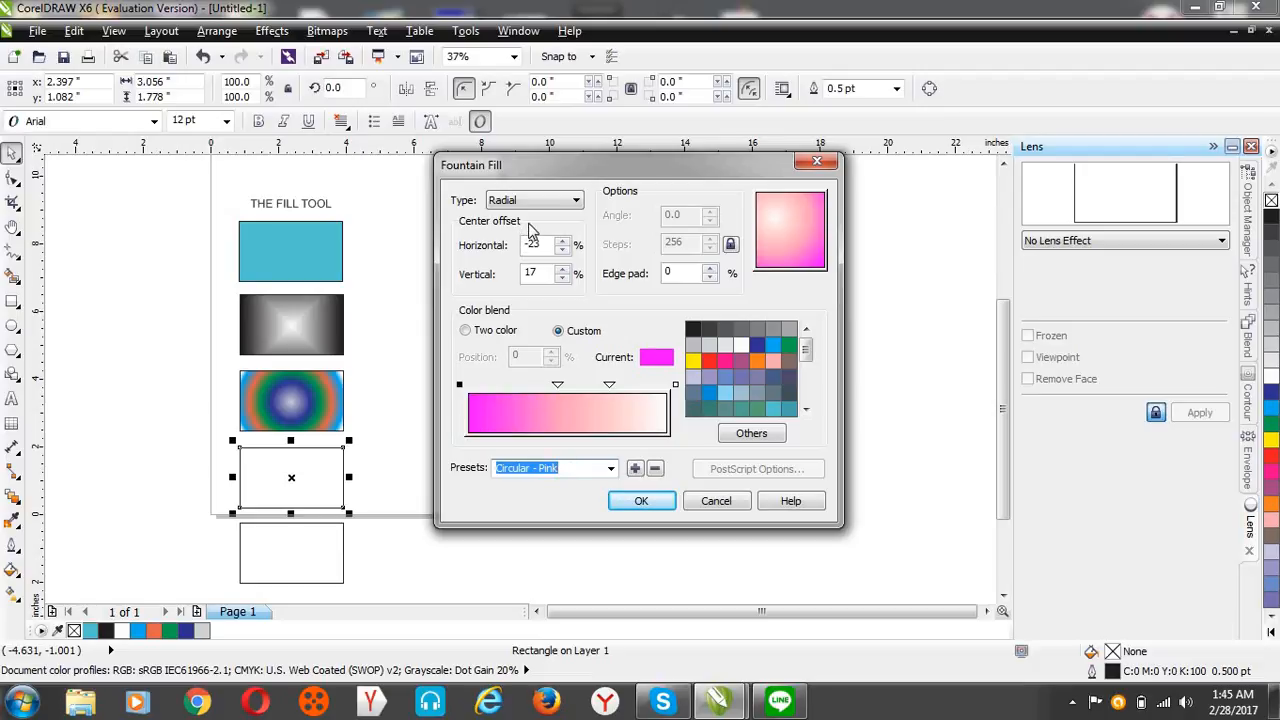
- Change the fountain fill preset to Square - Magenta and apply it to the fourth rectangle
left_click(611, 468)
left_click_drag(620, 233, 617, 350)
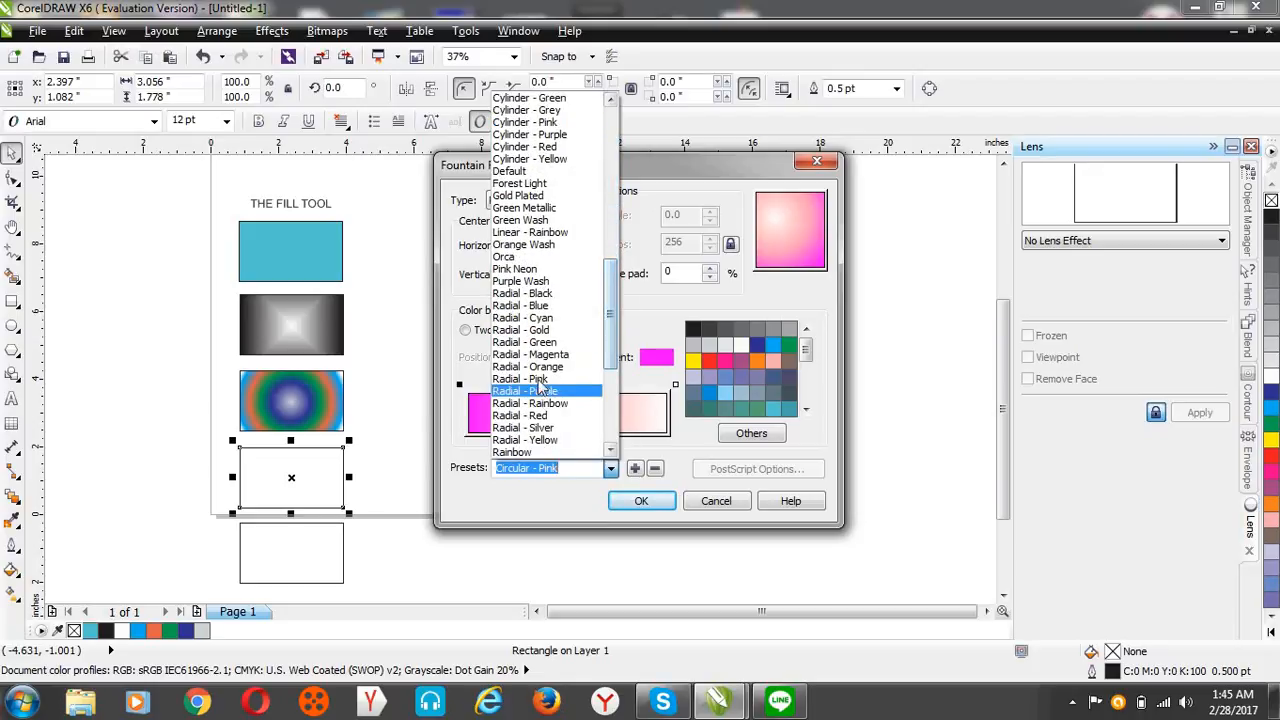
left_click_drag(617, 298, 617, 410)
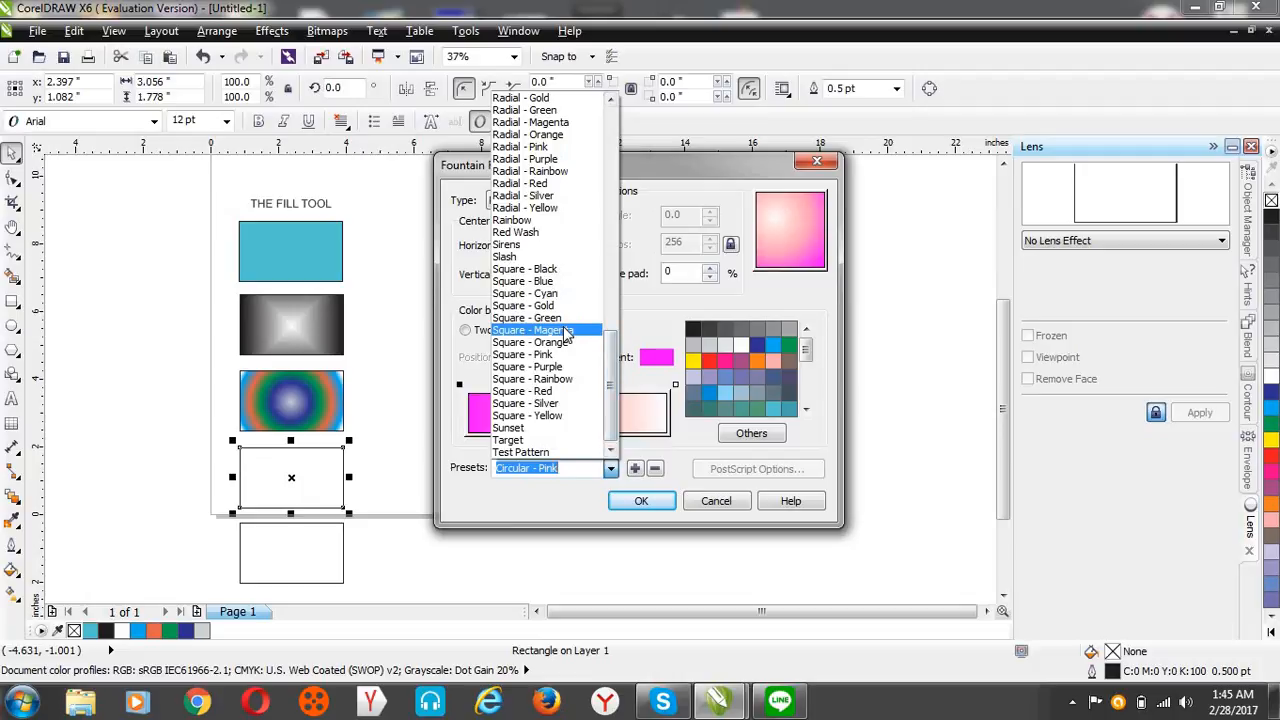
left_click(530, 330)
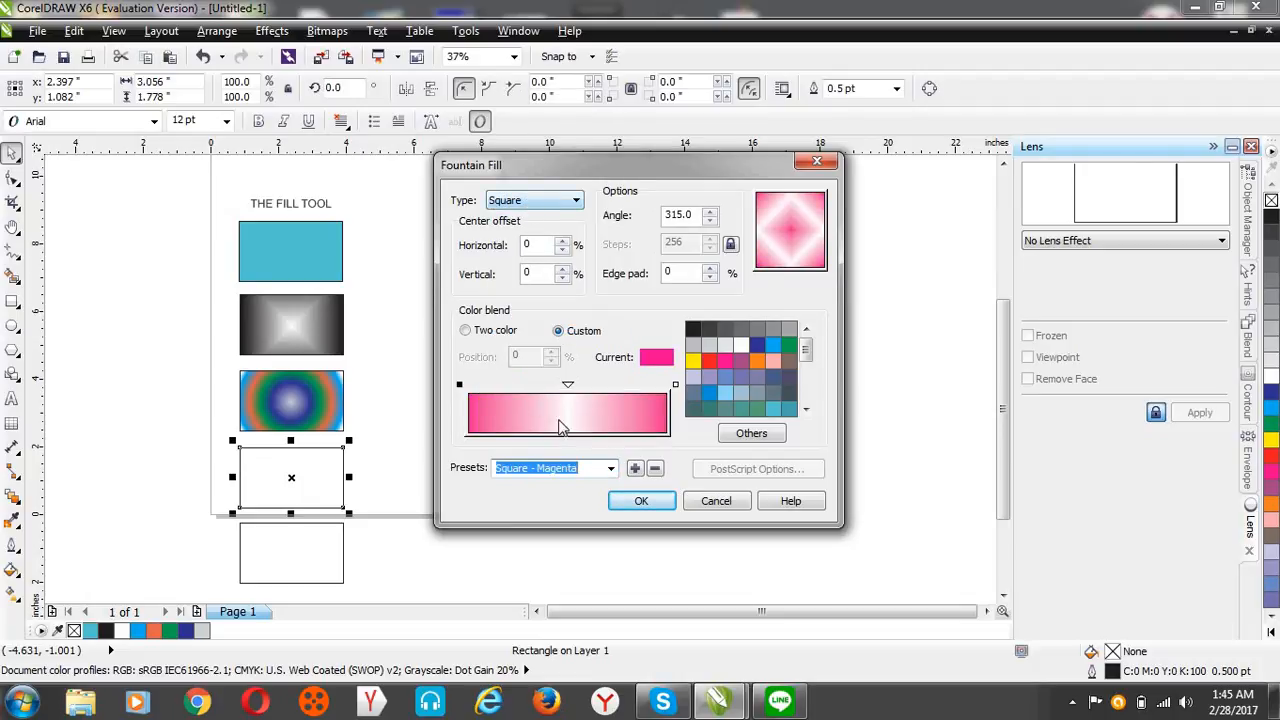
left_click(638, 499)
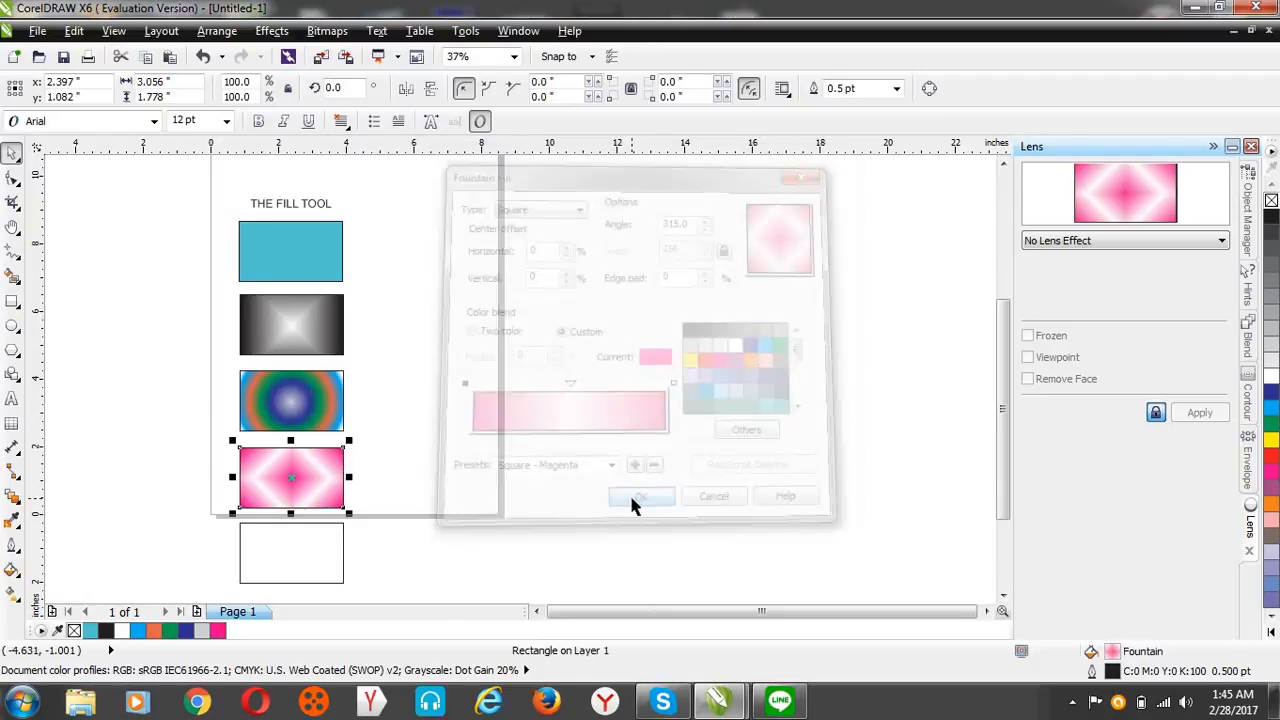
- Fill the fifth rectangle with the full color pattern of green droplet shapes
left_click(304, 548)
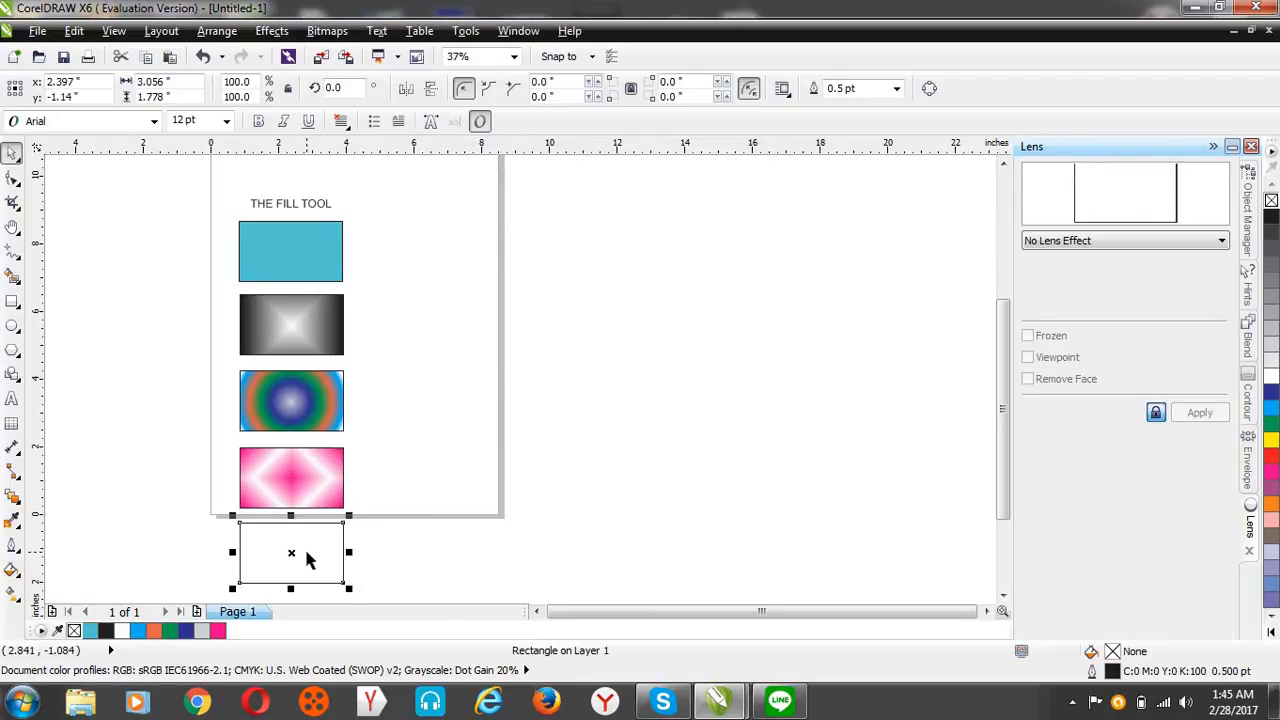
left_click(12, 570)
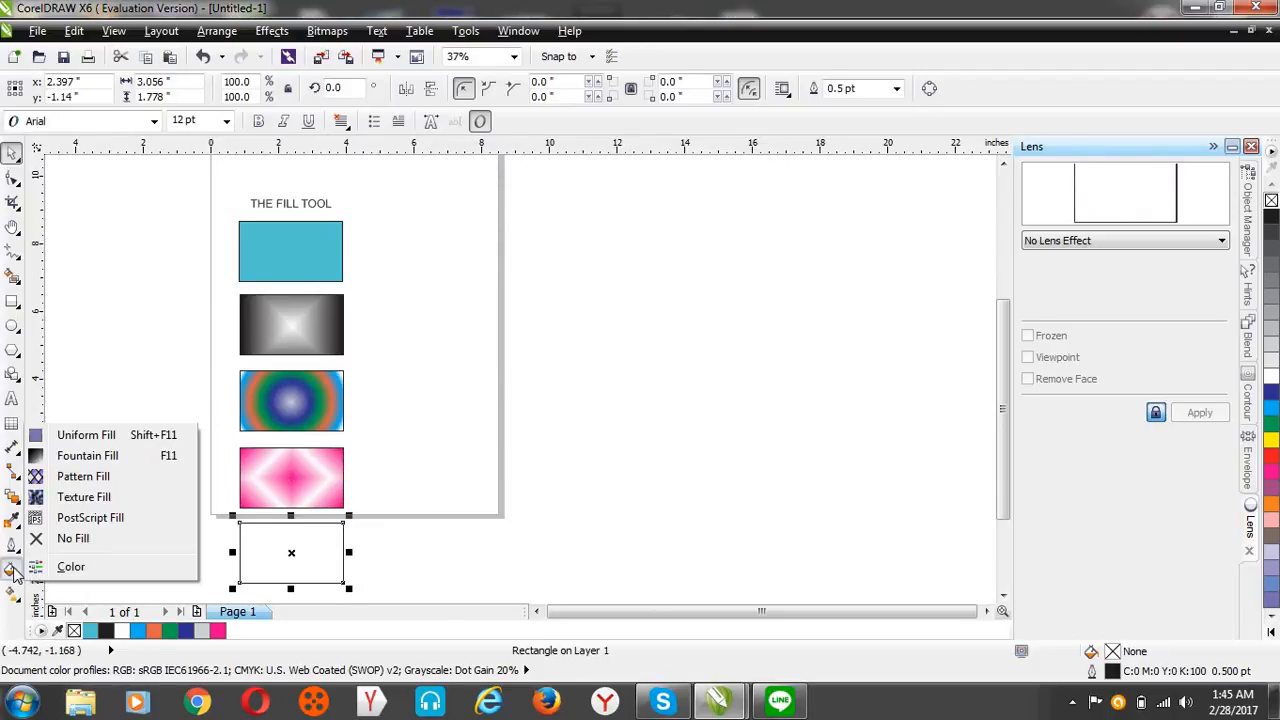
left_click(129, 473)
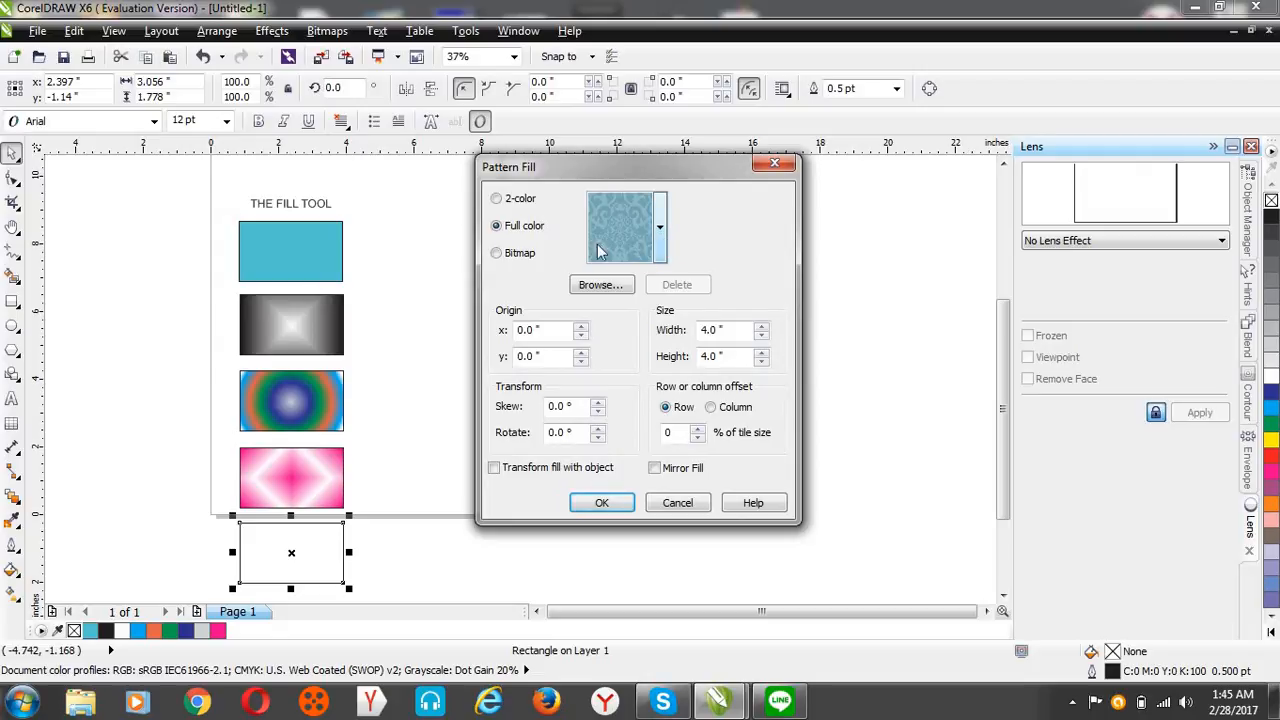
left_click(660, 228)
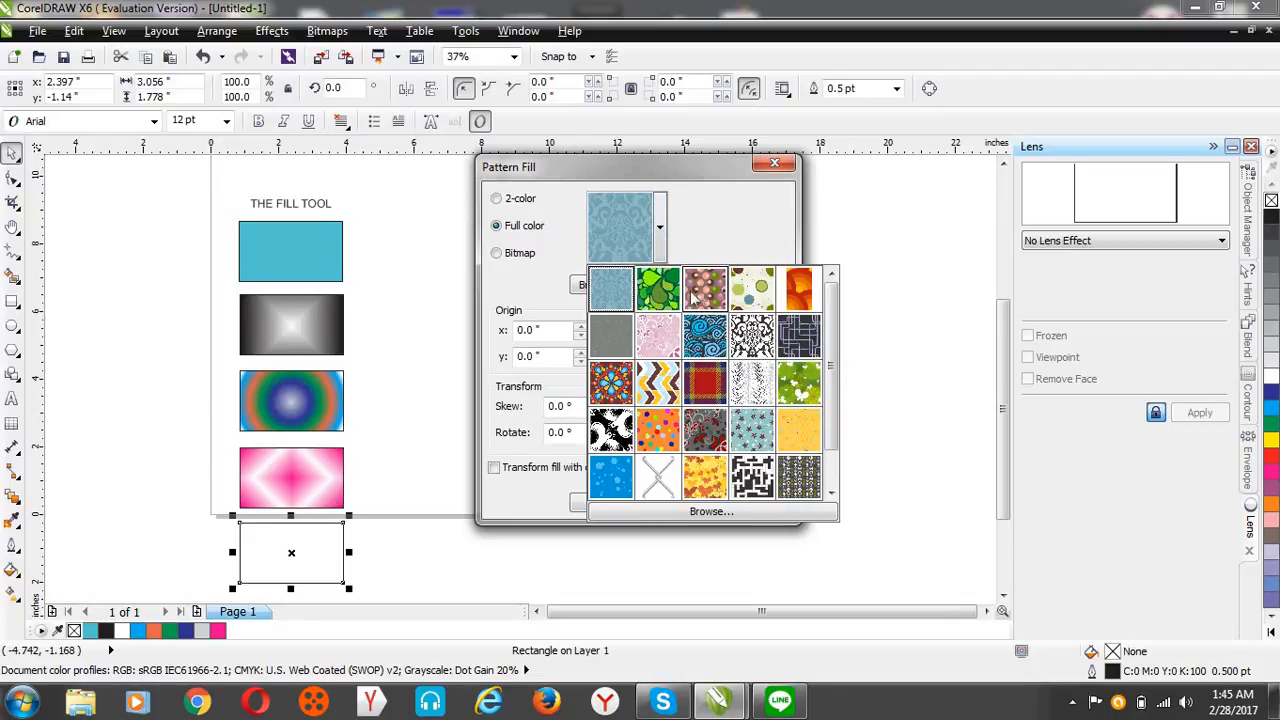
left_click(646, 296)
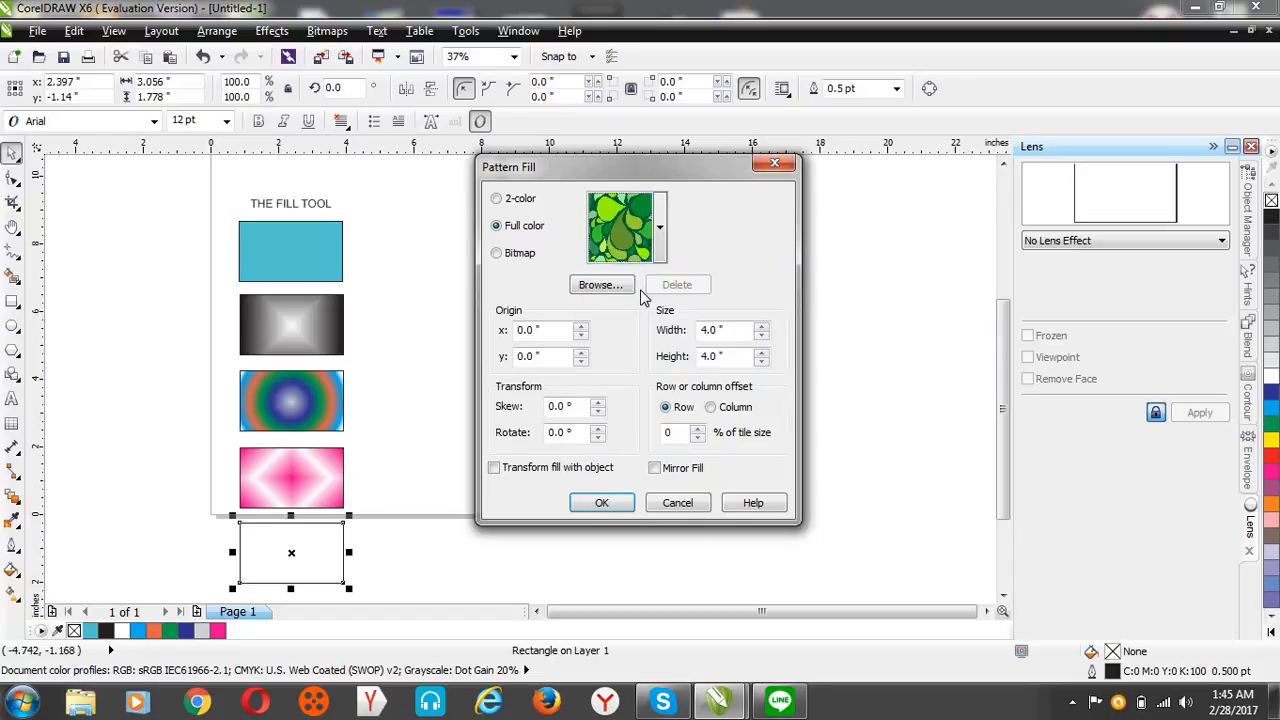
left_click(601, 503)
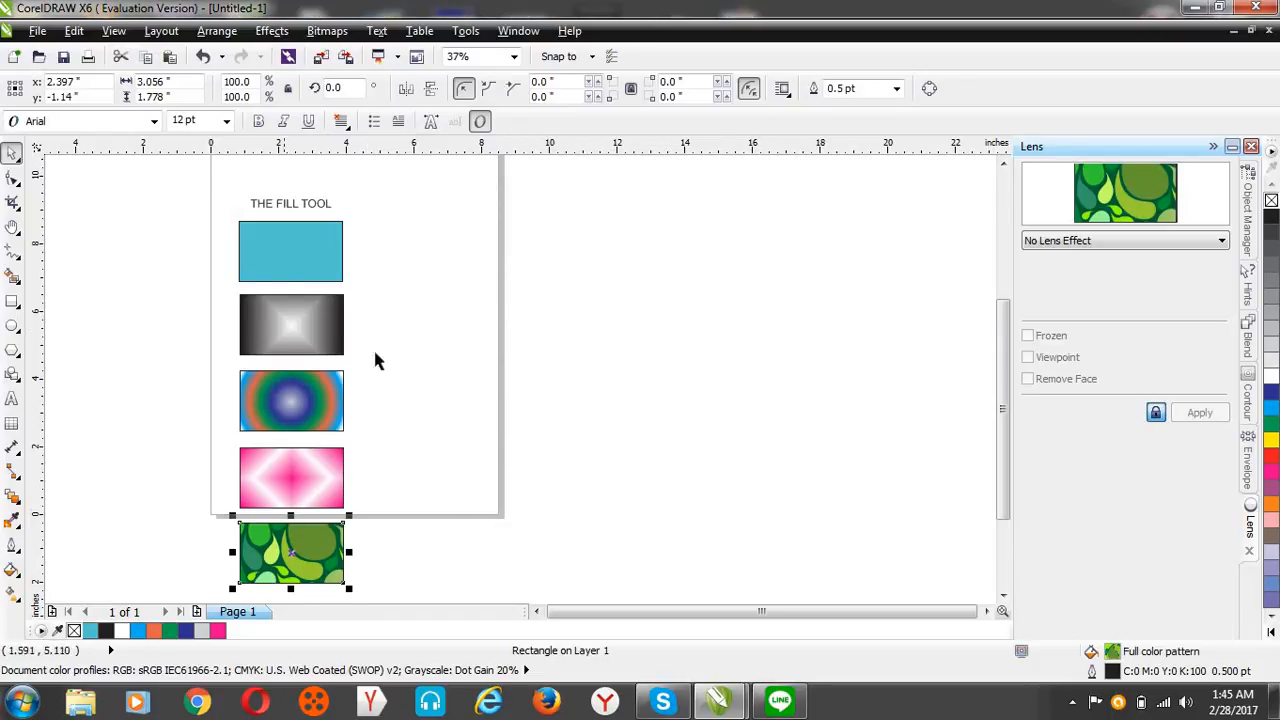
- Draw six rectangles, each about 3.5 by 2.1 inches, in two rows of three beside the filled column
left_click(12, 301)
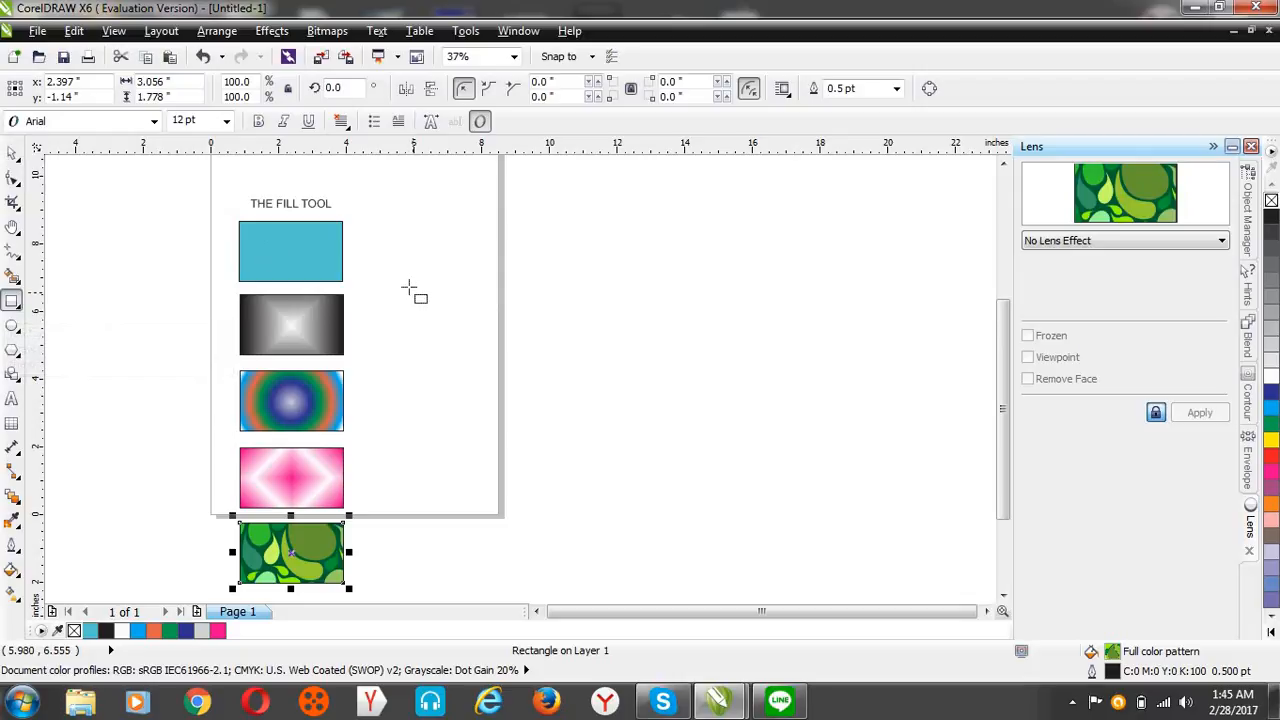
left_click_drag(401, 224, 519, 297)
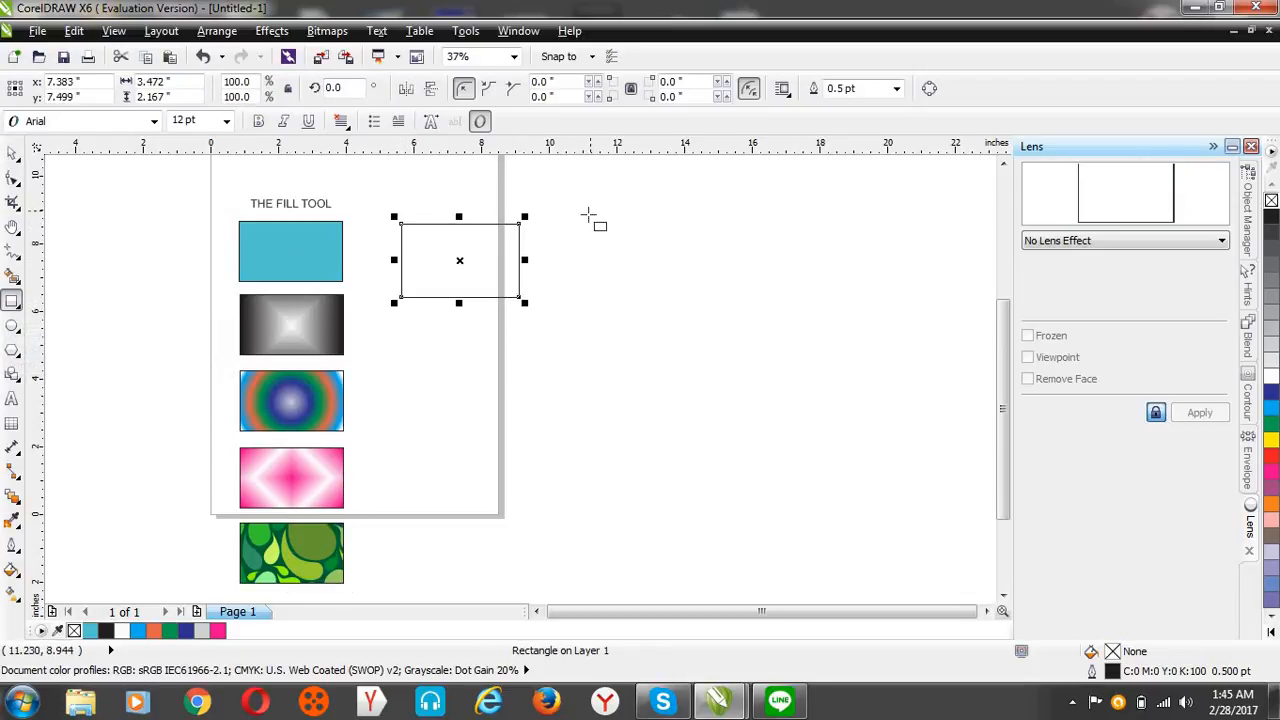
left_click_drag(572, 231, 687, 298)
left_click_drag(749, 238, 855, 303)
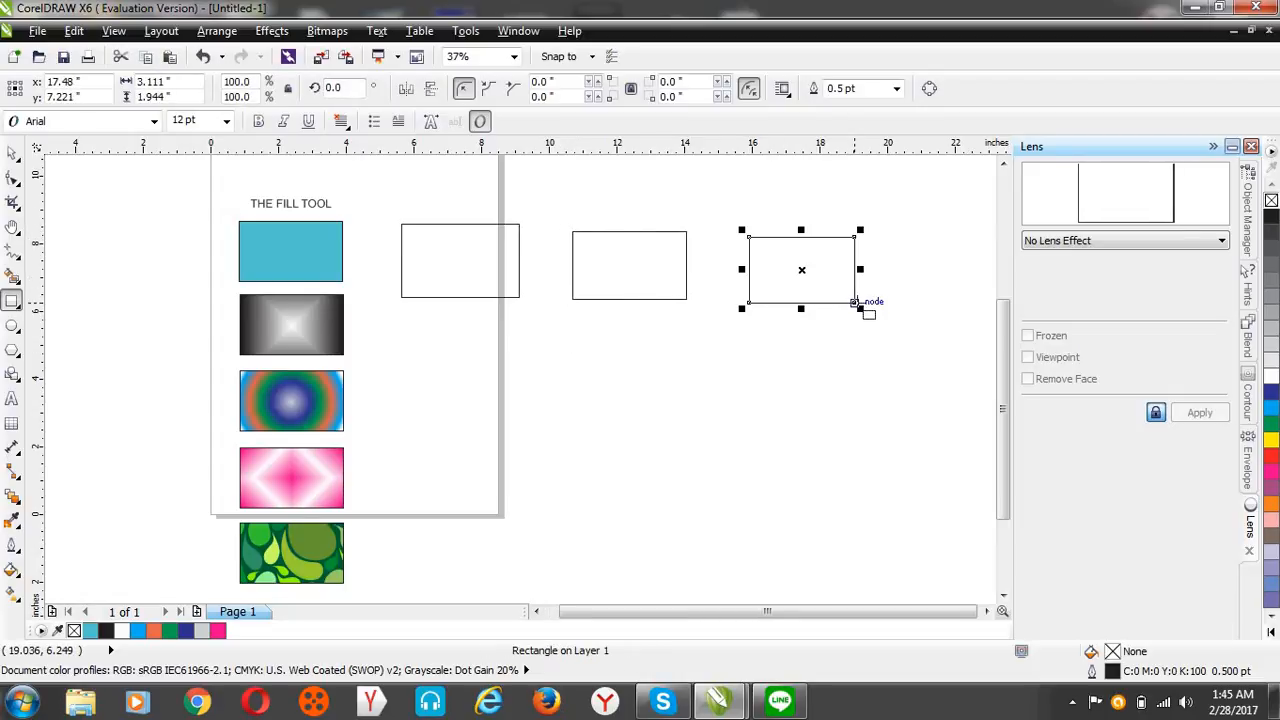
left_click_drag(412, 329, 540, 401)
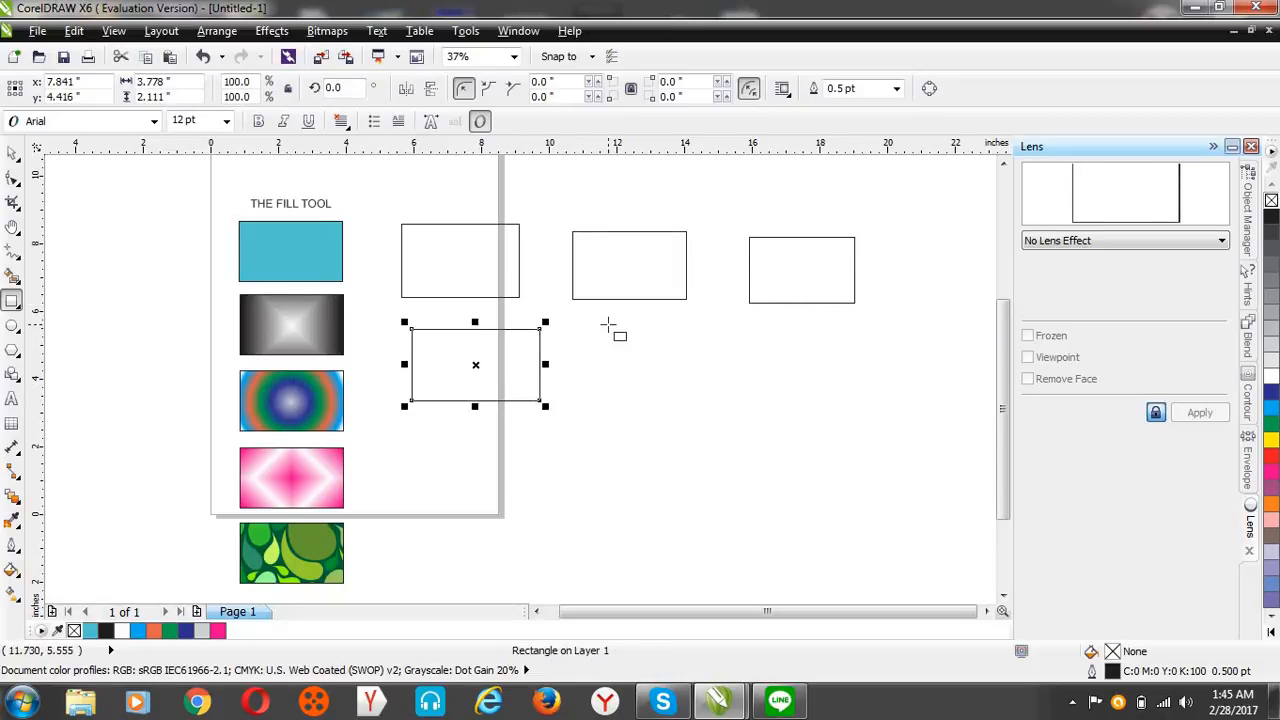
left_click_drag(608, 325, 724, 401)
left_click_drag(782, 337, 903, 416)
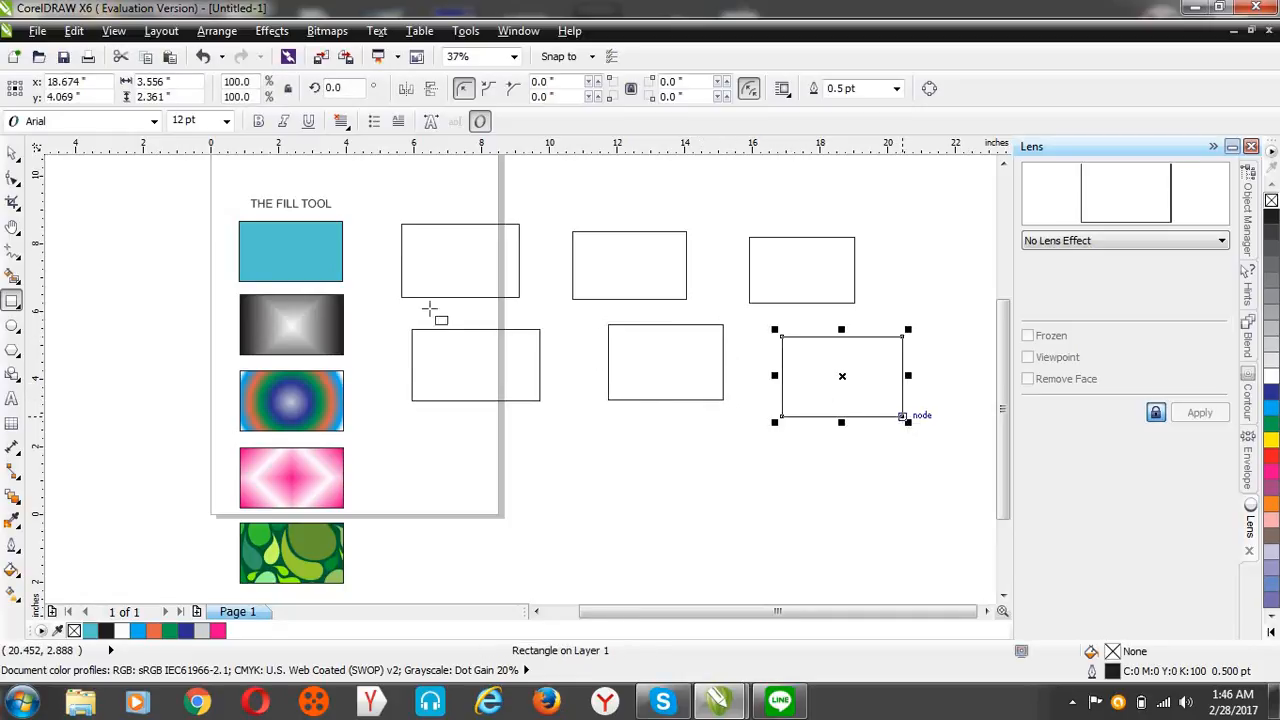
left_click(13, 155)
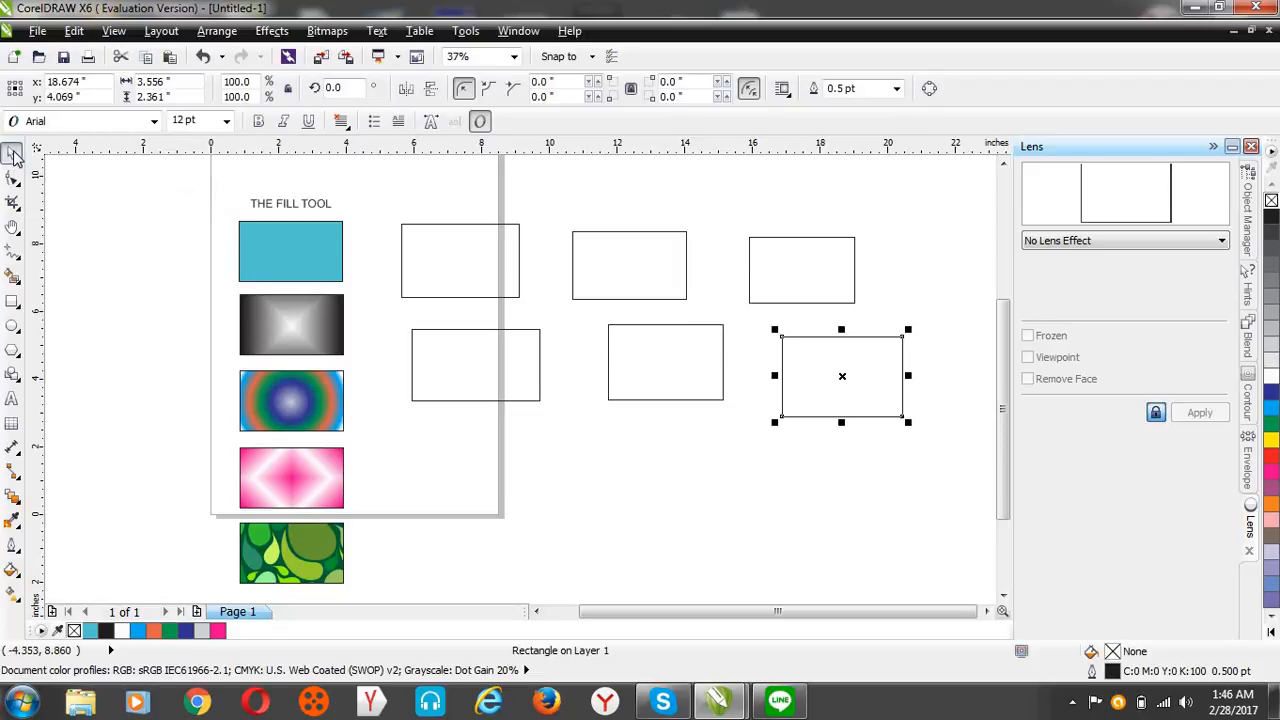
- Fill the first rectangle of the new upper row with the 2-color dot pattern, using a red front color
left_click(447, 268)
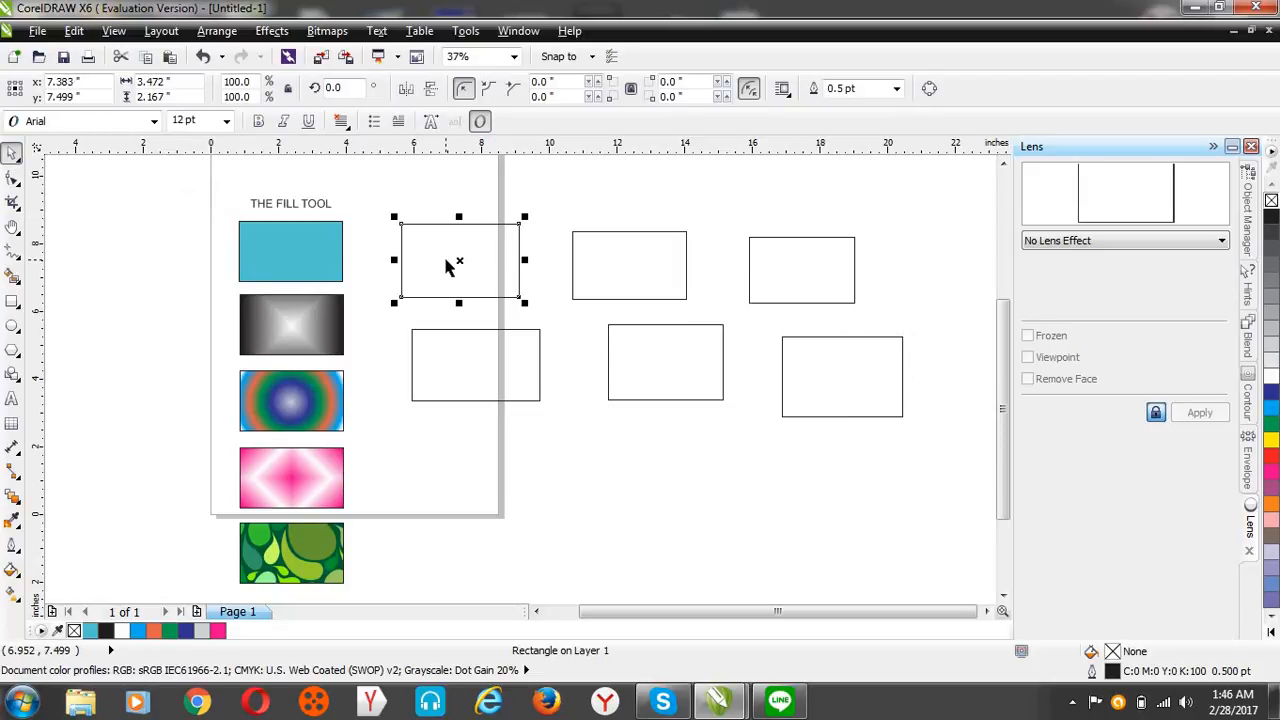
left_click(12, 571)
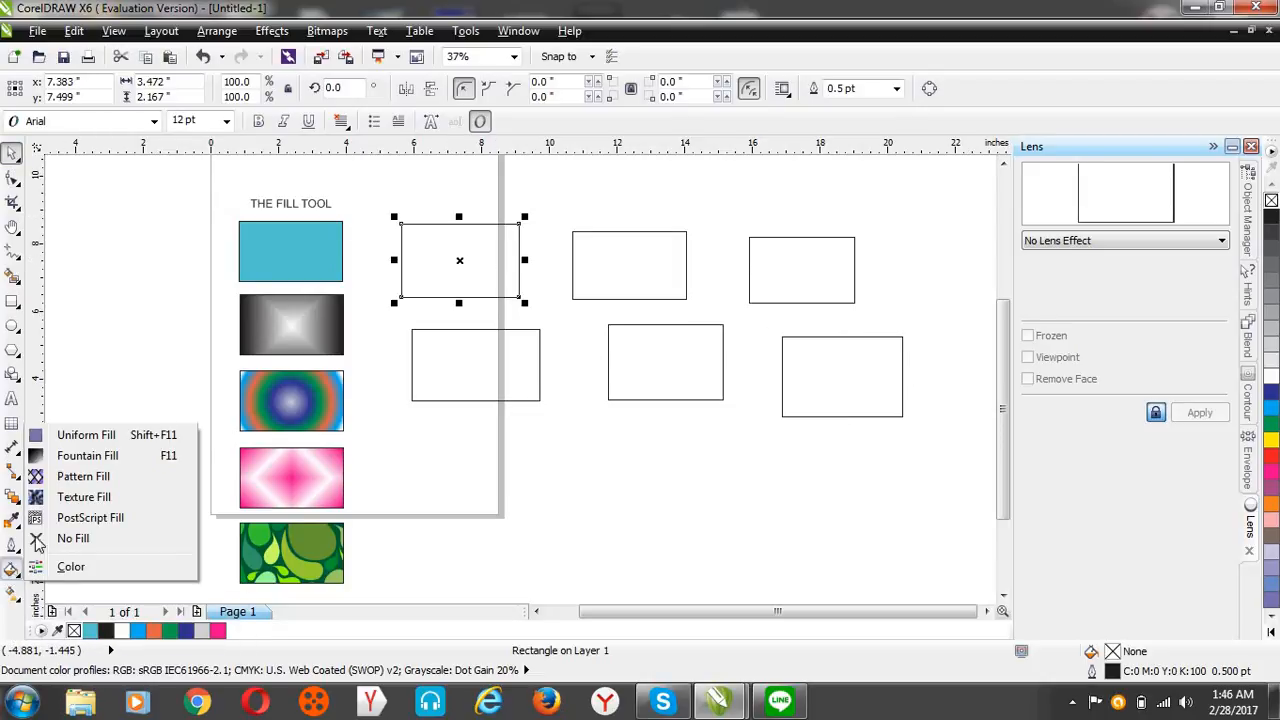
left_click(83, 477)
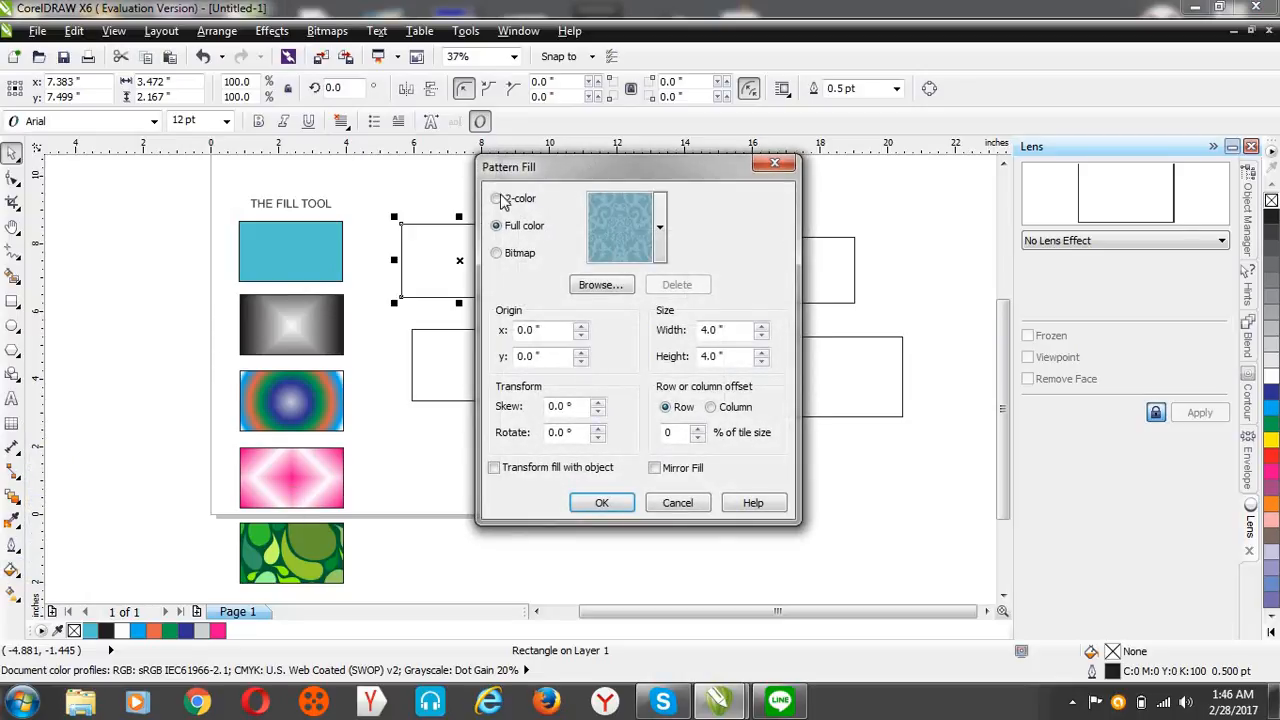
left_click(496, 199)
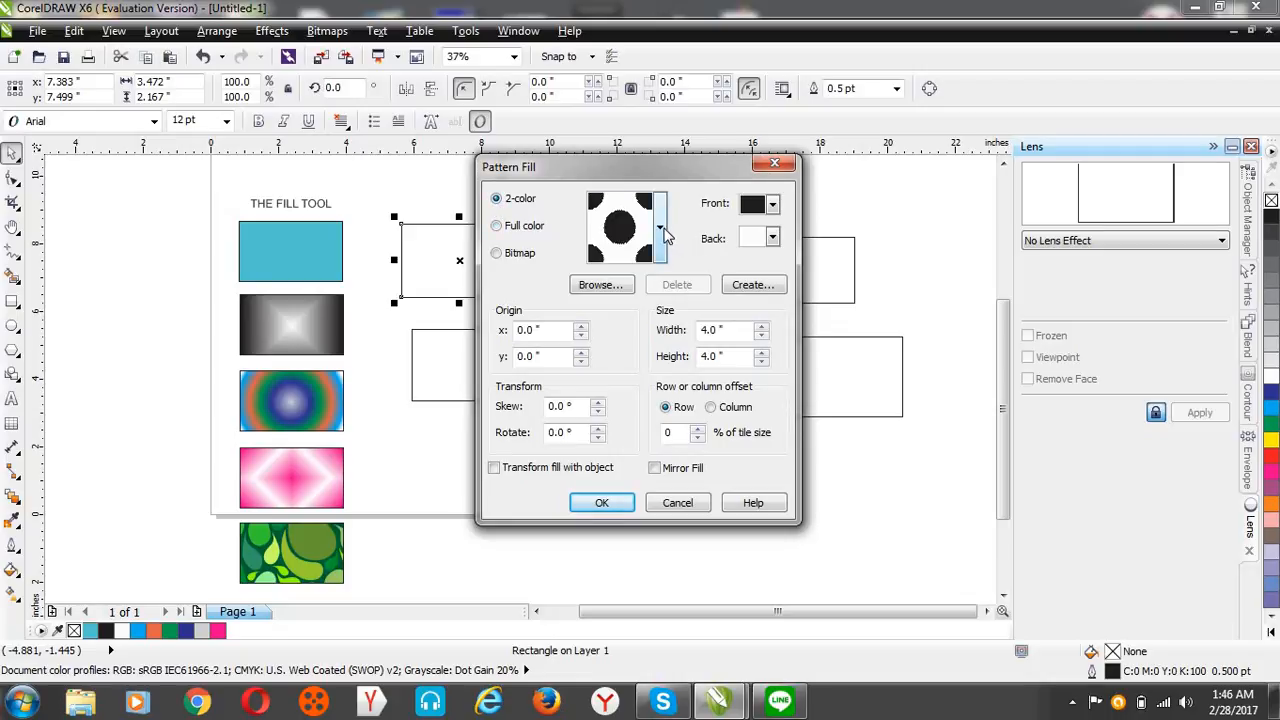
left_click(664, 237)
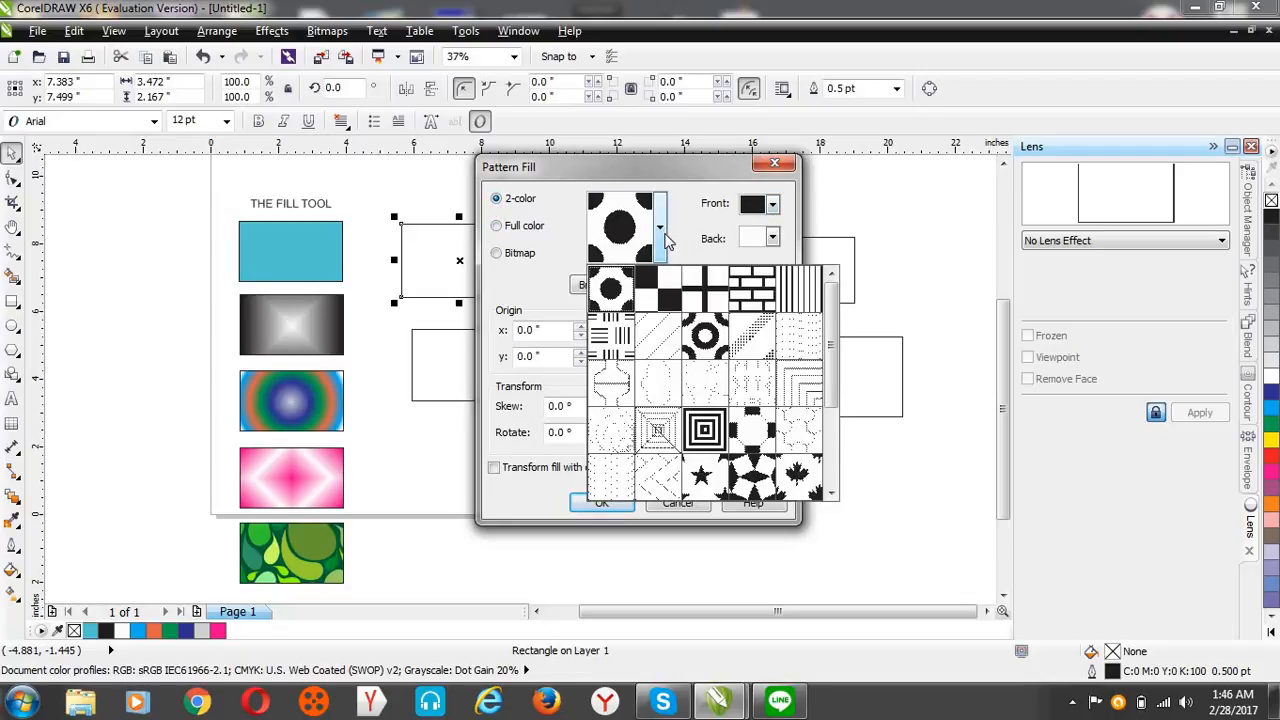
left_click(664, 237)
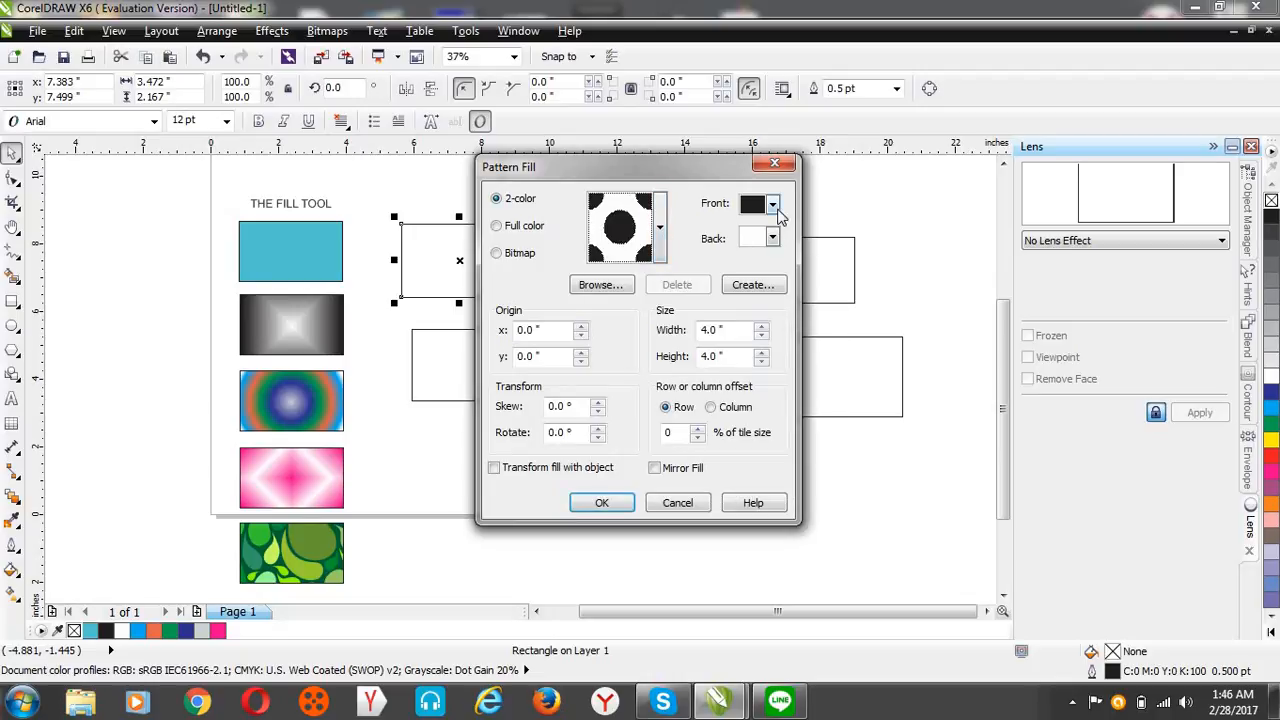
left_click(772, 205)
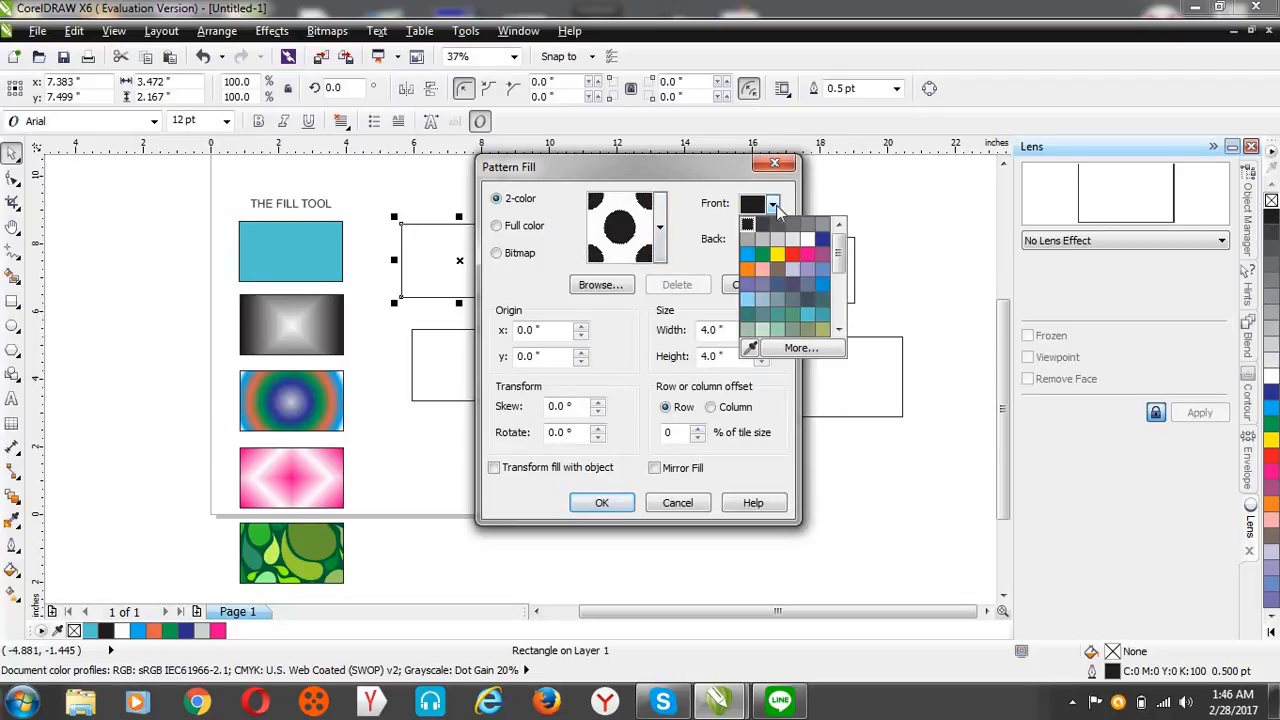
left_click(795, 256)
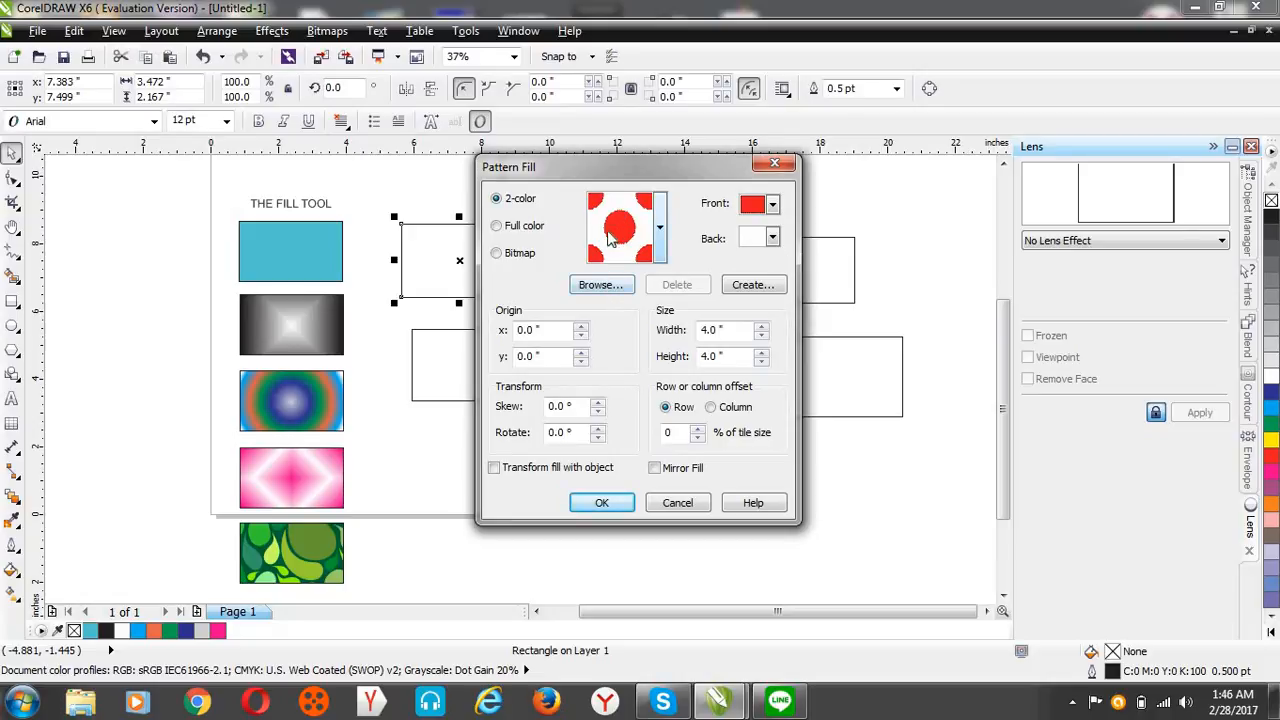
left_click(597, 503)
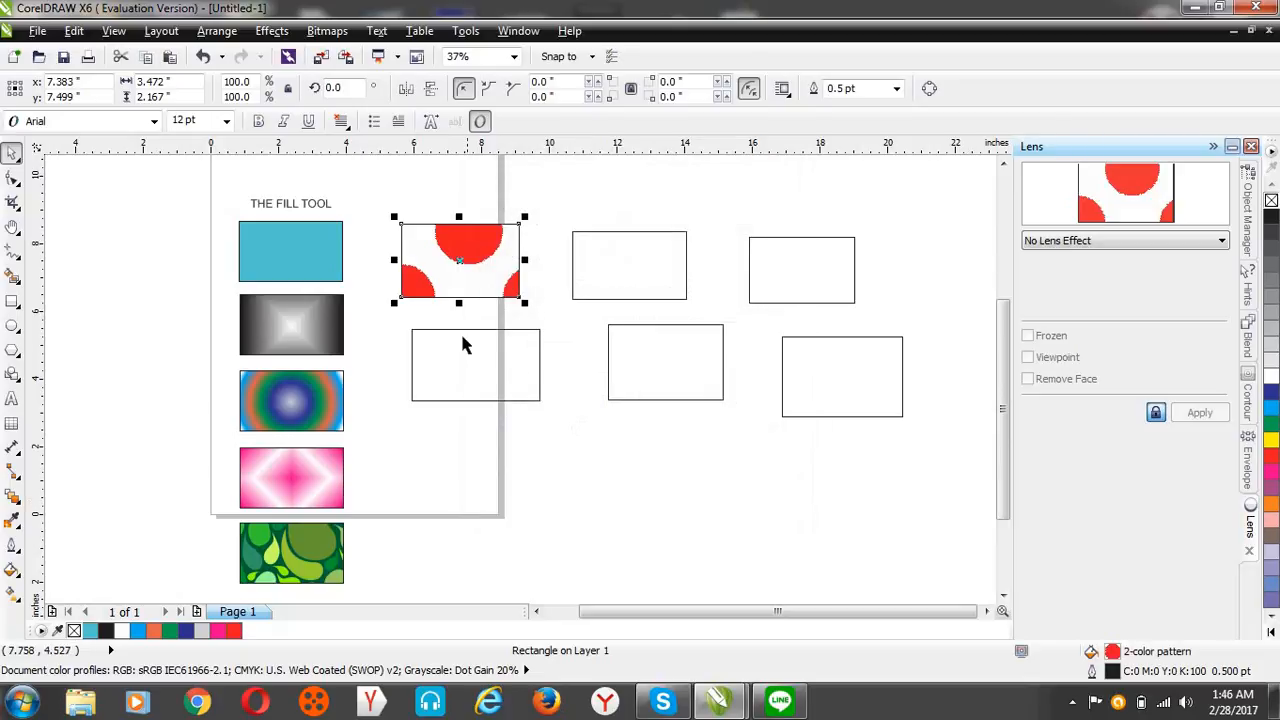
- Fill the first rectangle of the new lower row with the bitmap pattern of round brown chocolates
left_click(463, 355)
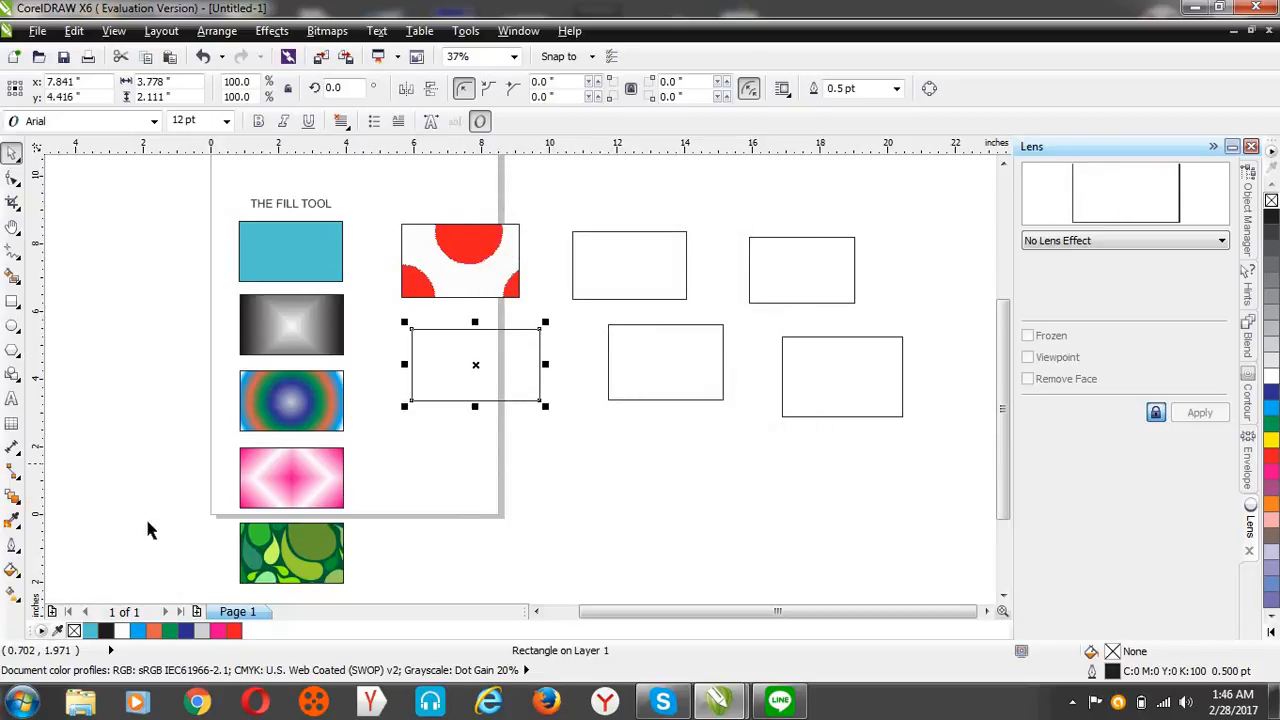
left_click(12, 545)
left_click(12, 568)
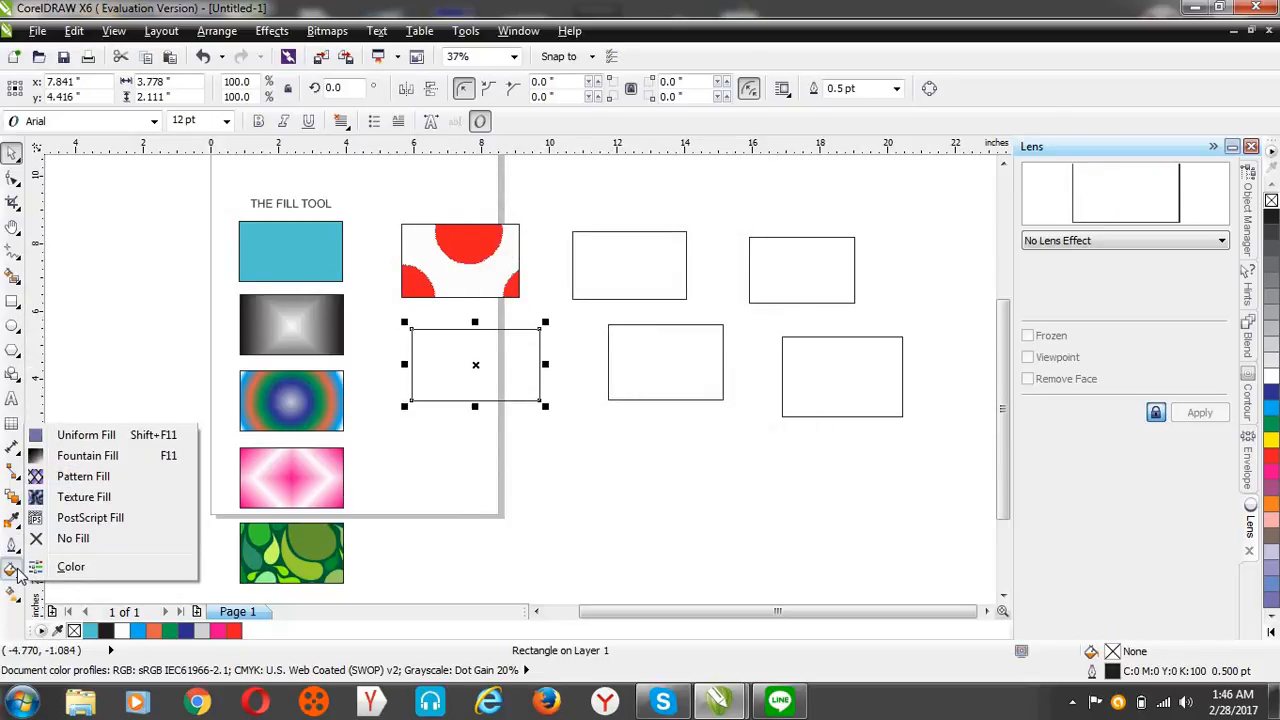
left_click(78, 481)
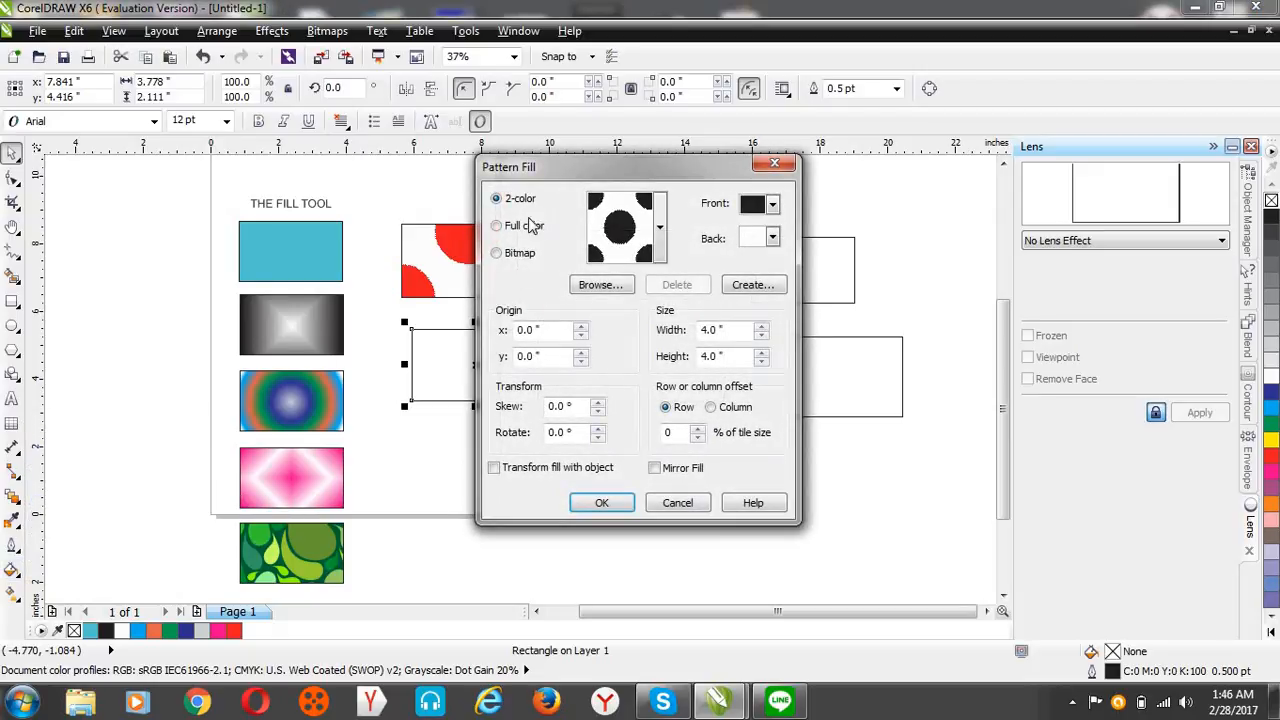
left_click(497, 253)
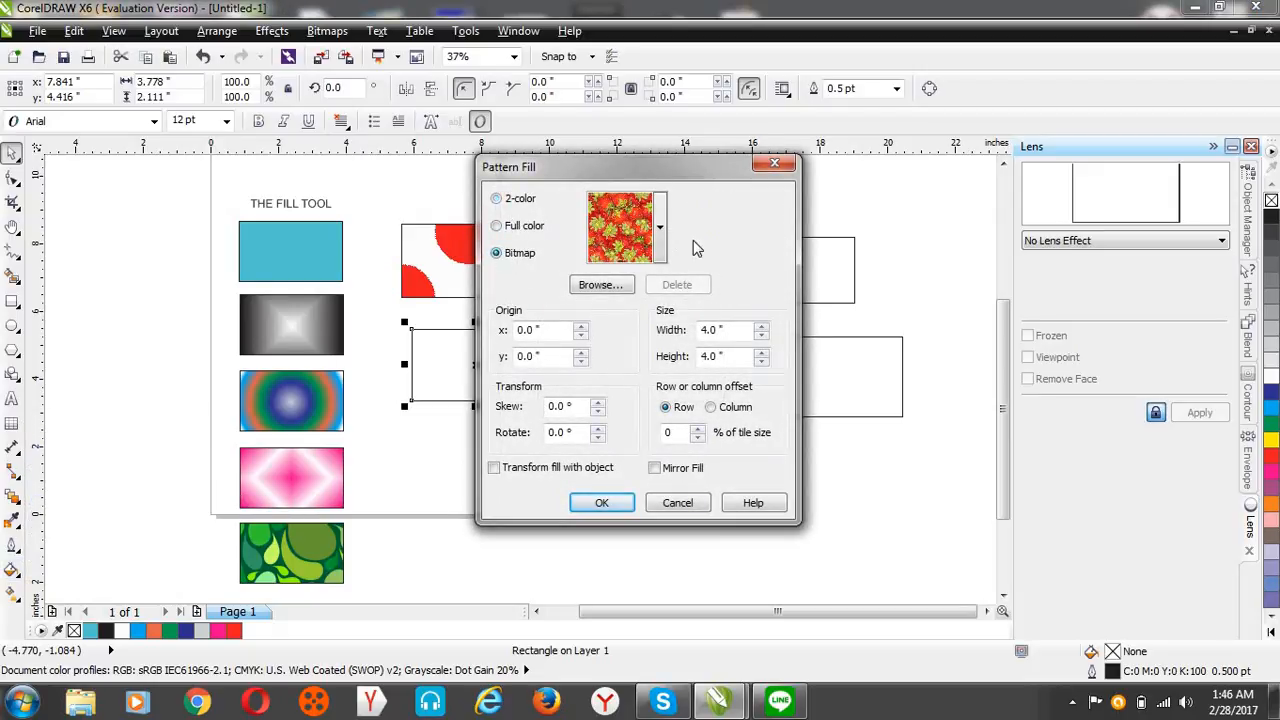
left_click(666, 228)
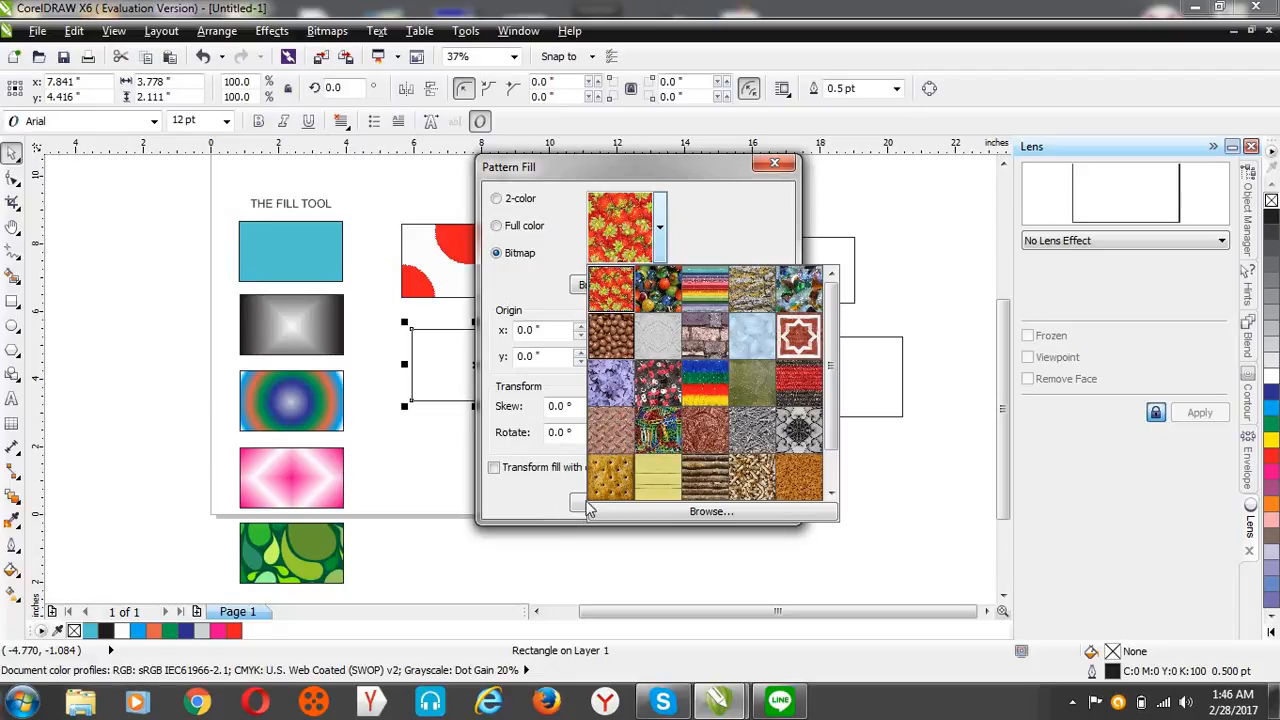
left_click(612, 336)
left_click(585, 506)
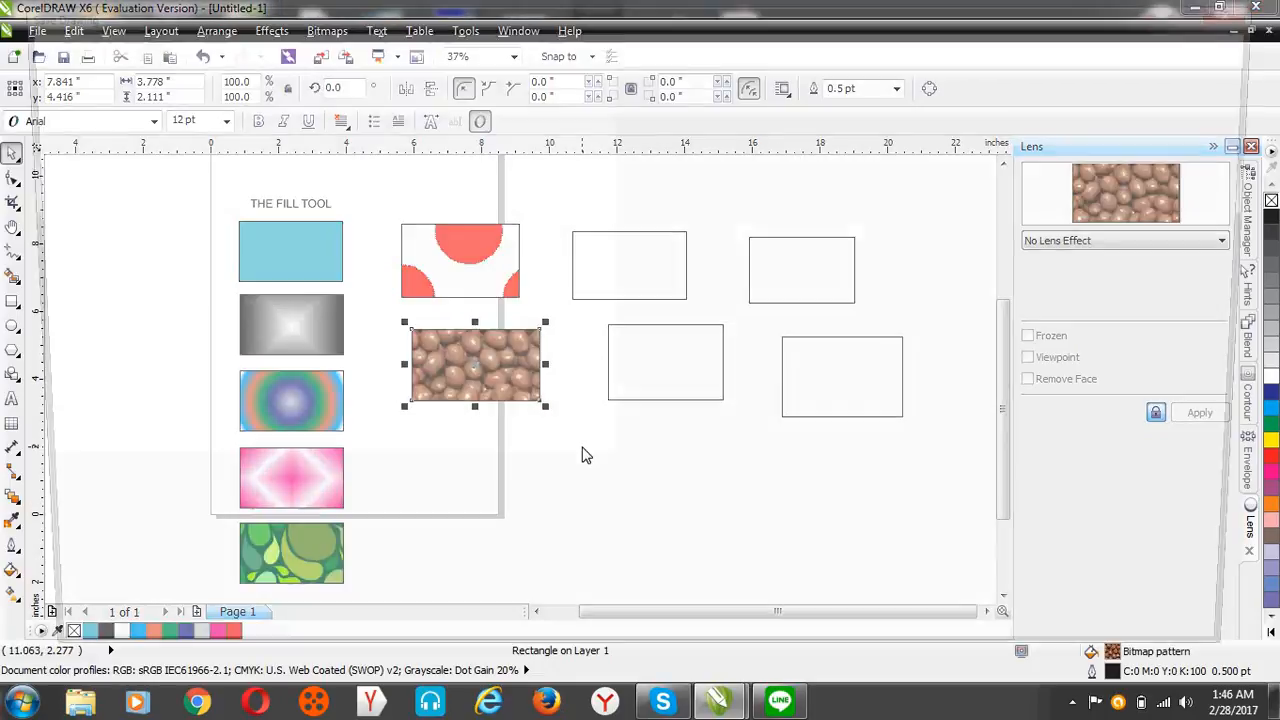
- Save the drawing on the Desktop as FILL TOOL TUTORIAL CORELDRAW X6
key("ctrl+s")
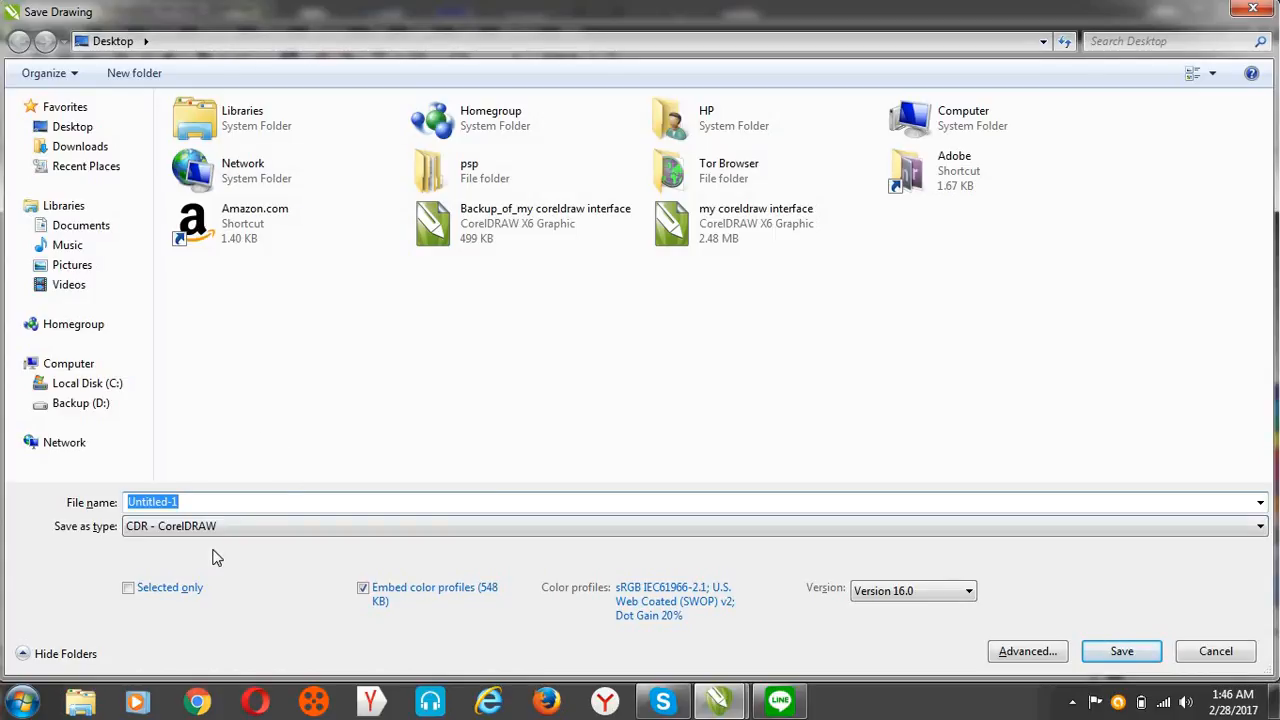
type("FILL TOOL TUTORIAL CORELDRAW X")
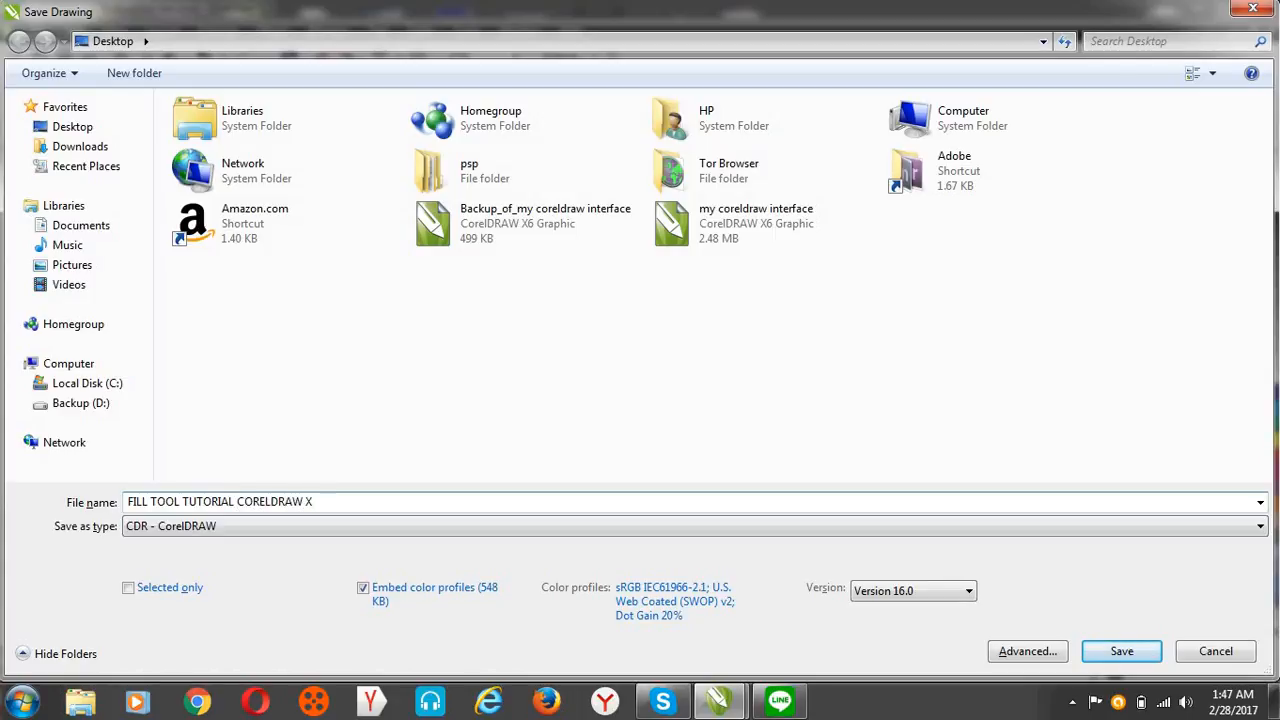
type("6")
key("Return")
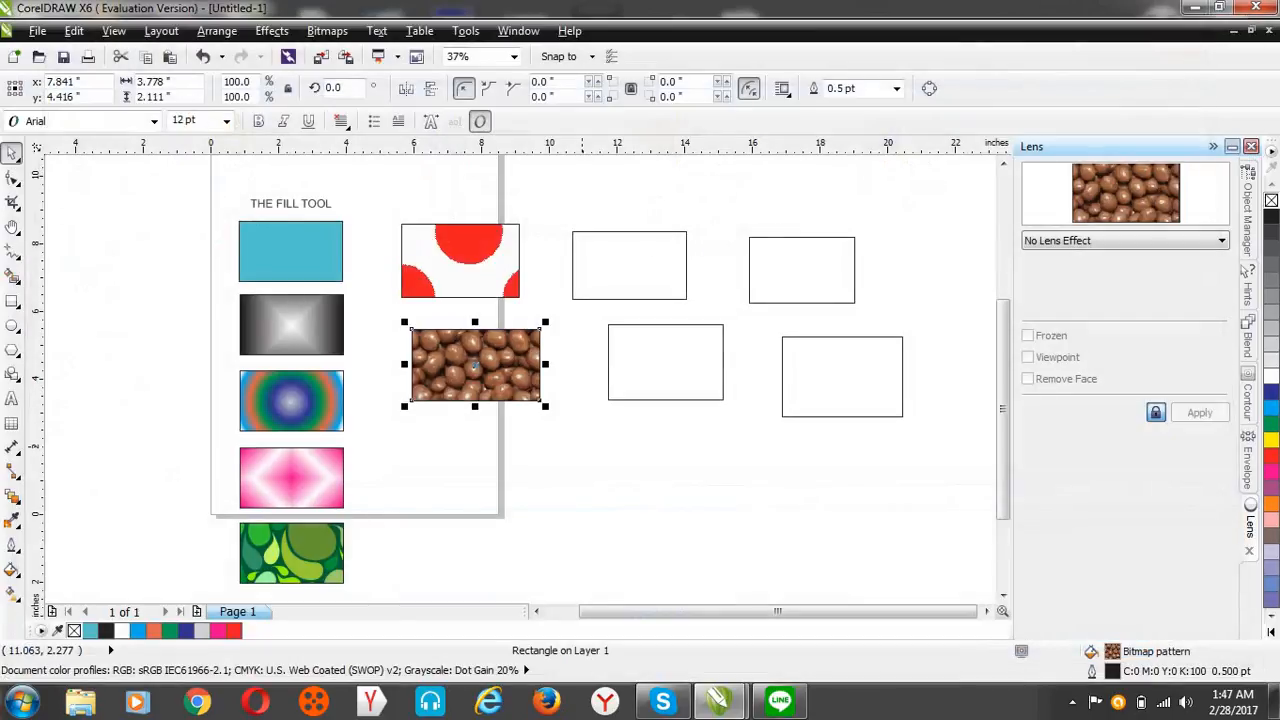
- Start a texture fill on the middle rectangle of the upper row, choosing Electric fence from the Samples 6 library
left_click(630, 297)
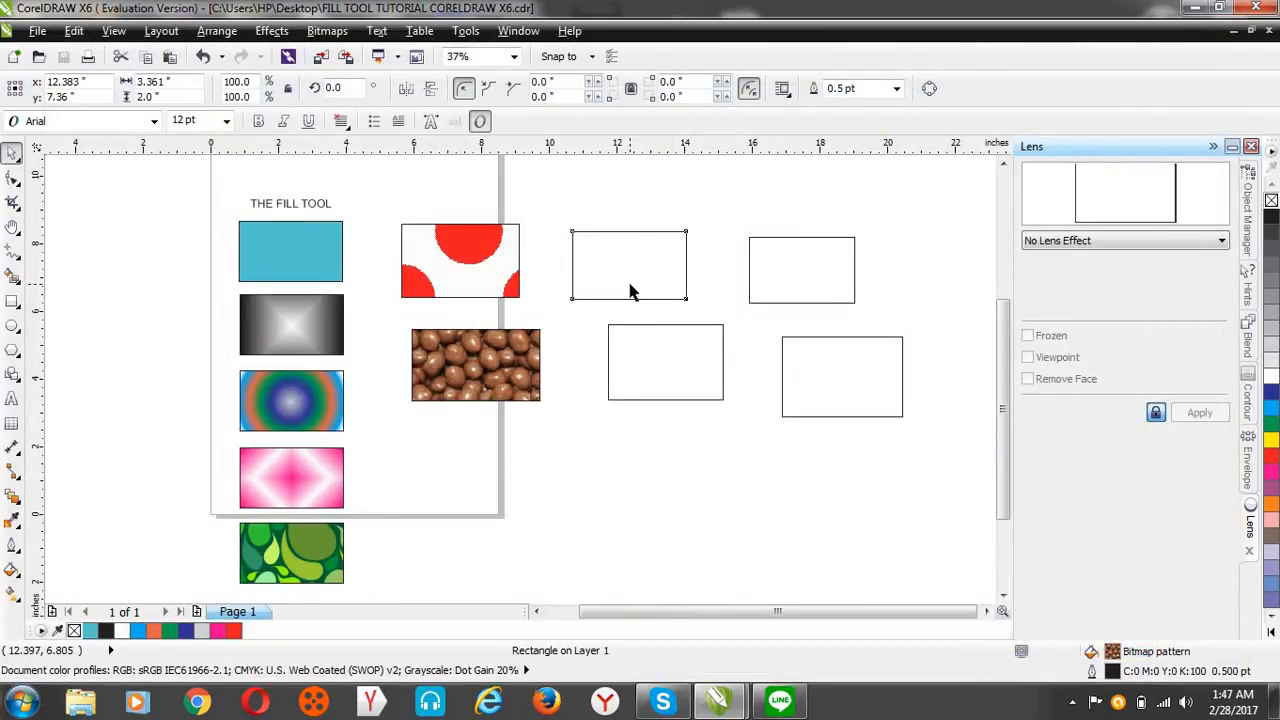
left_click(11, 570)
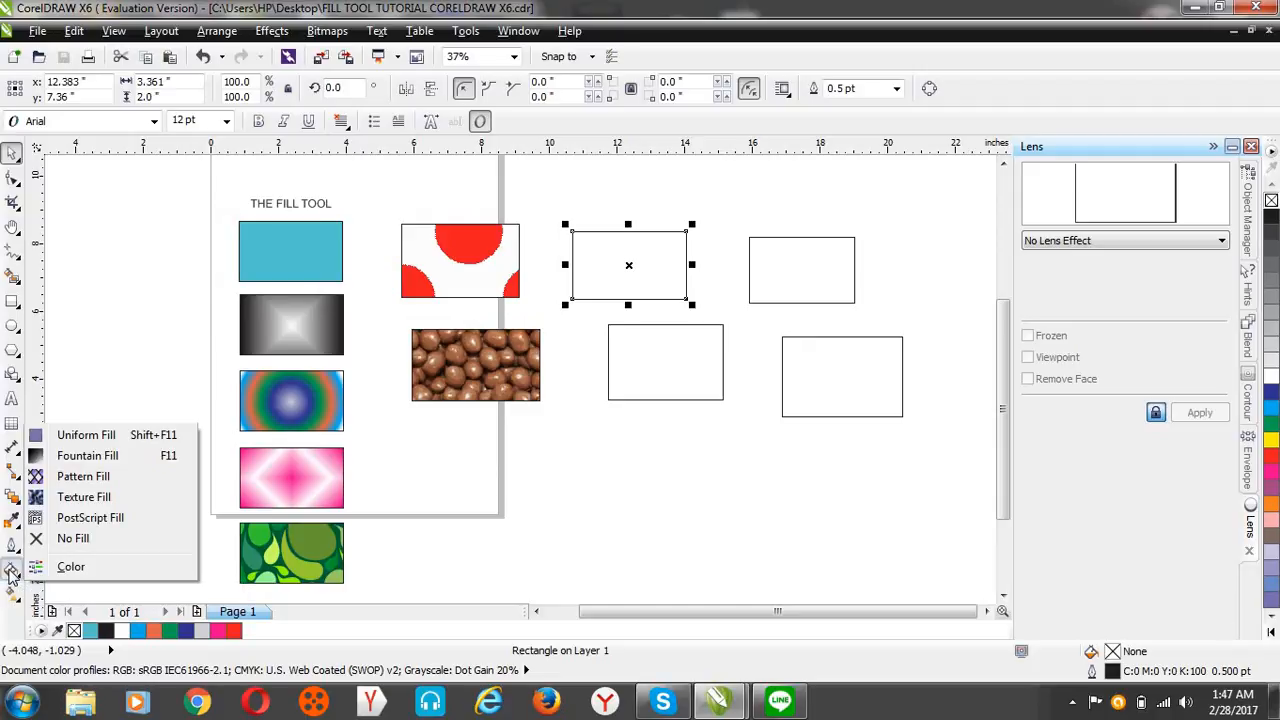
left_click(84, 497)
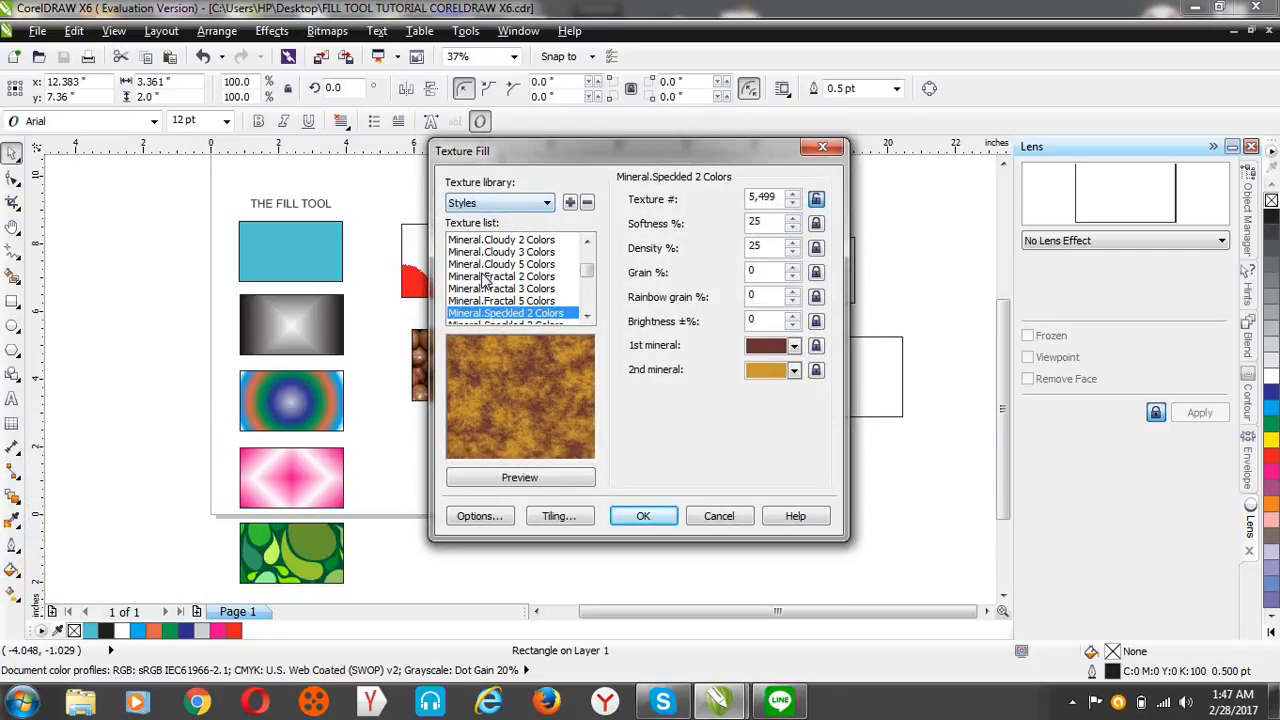
left_click(520, 204)
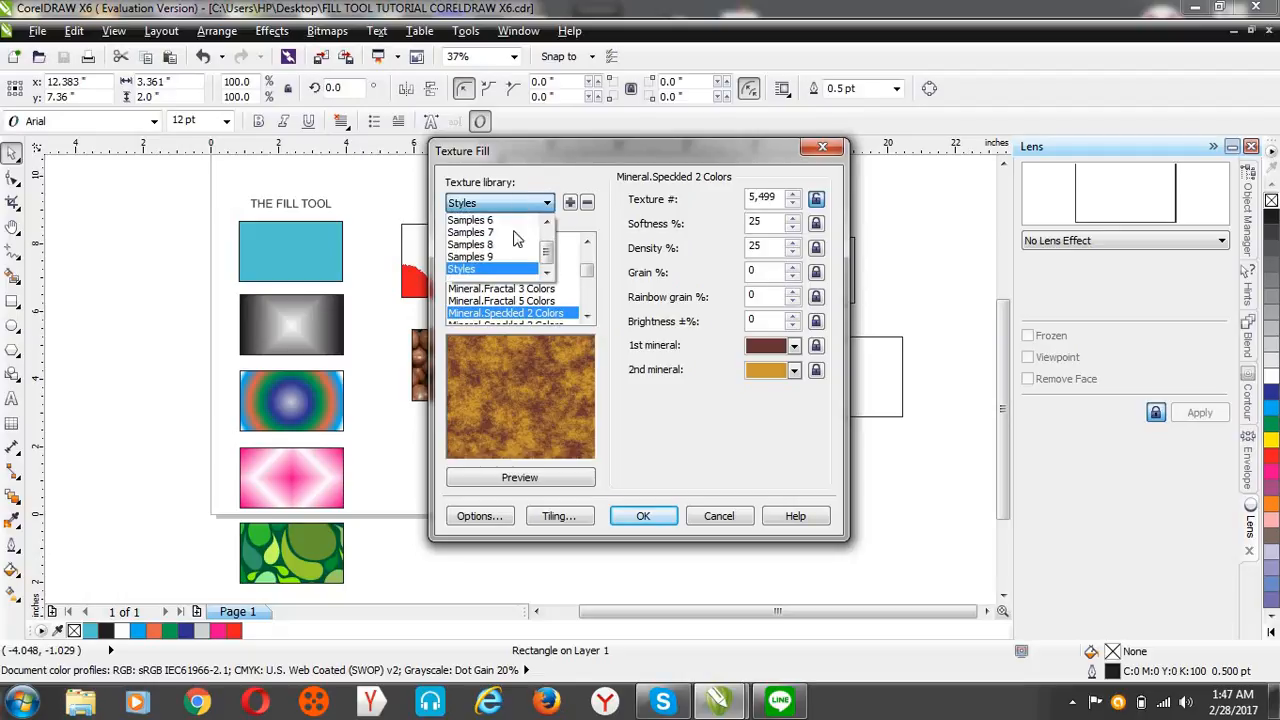
left_click(484, 221)
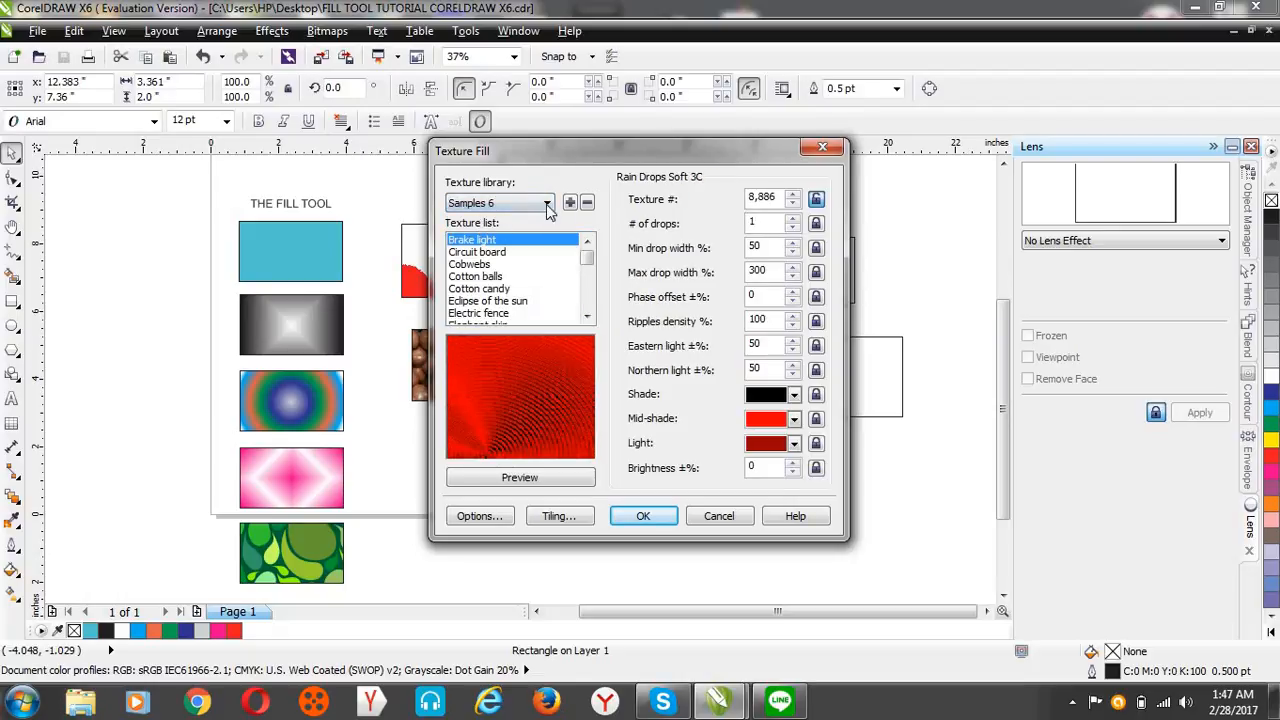
left_click(502, 277)
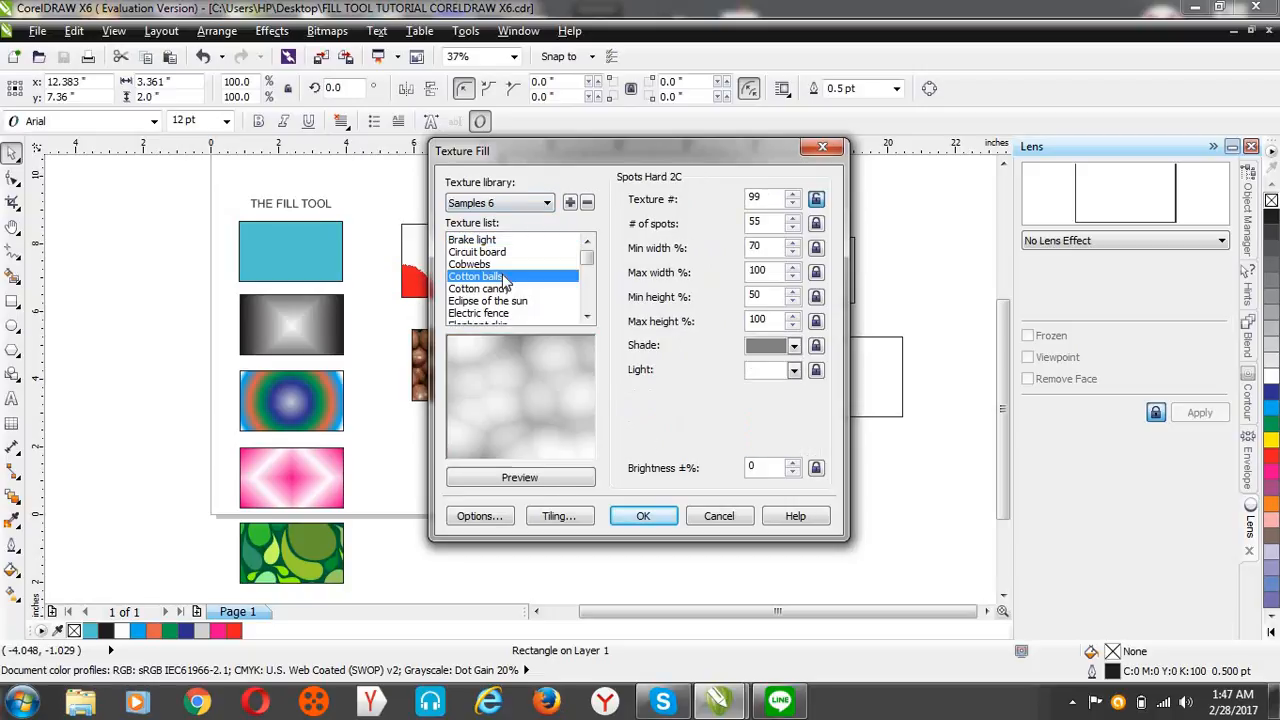
left_click(484, 313)
left_click(474, 289)
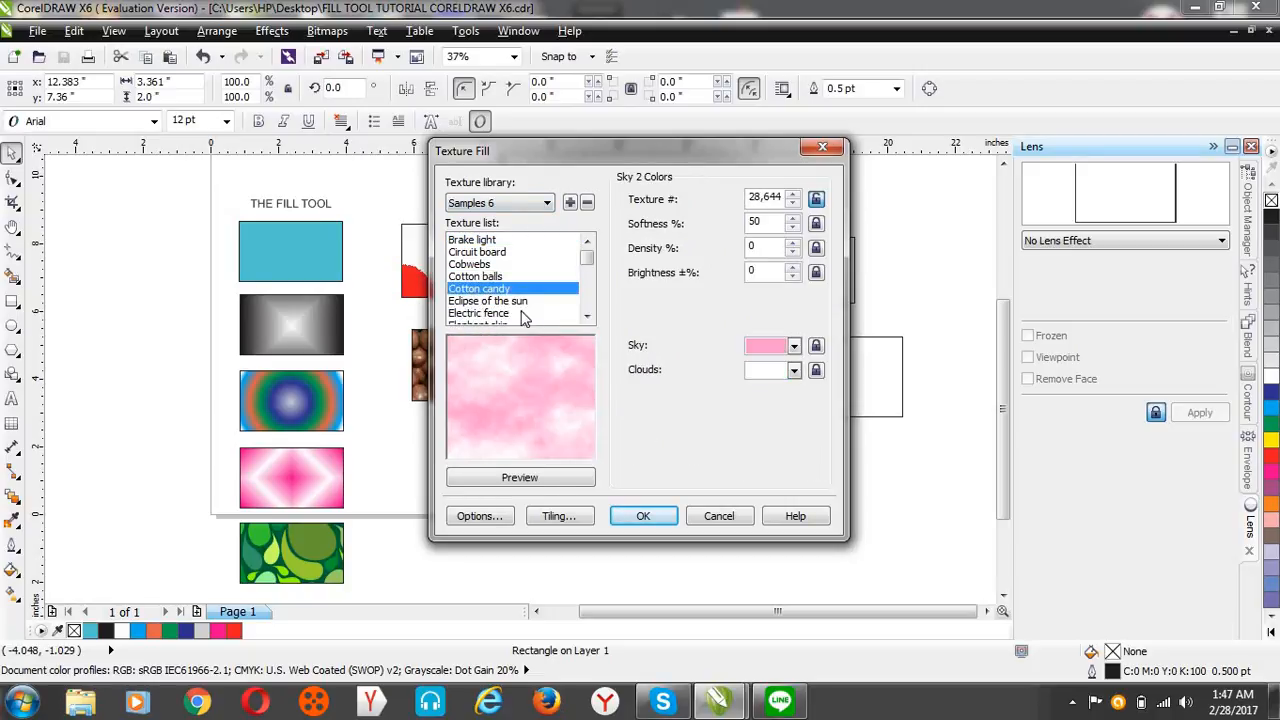
left_click(517, 316)
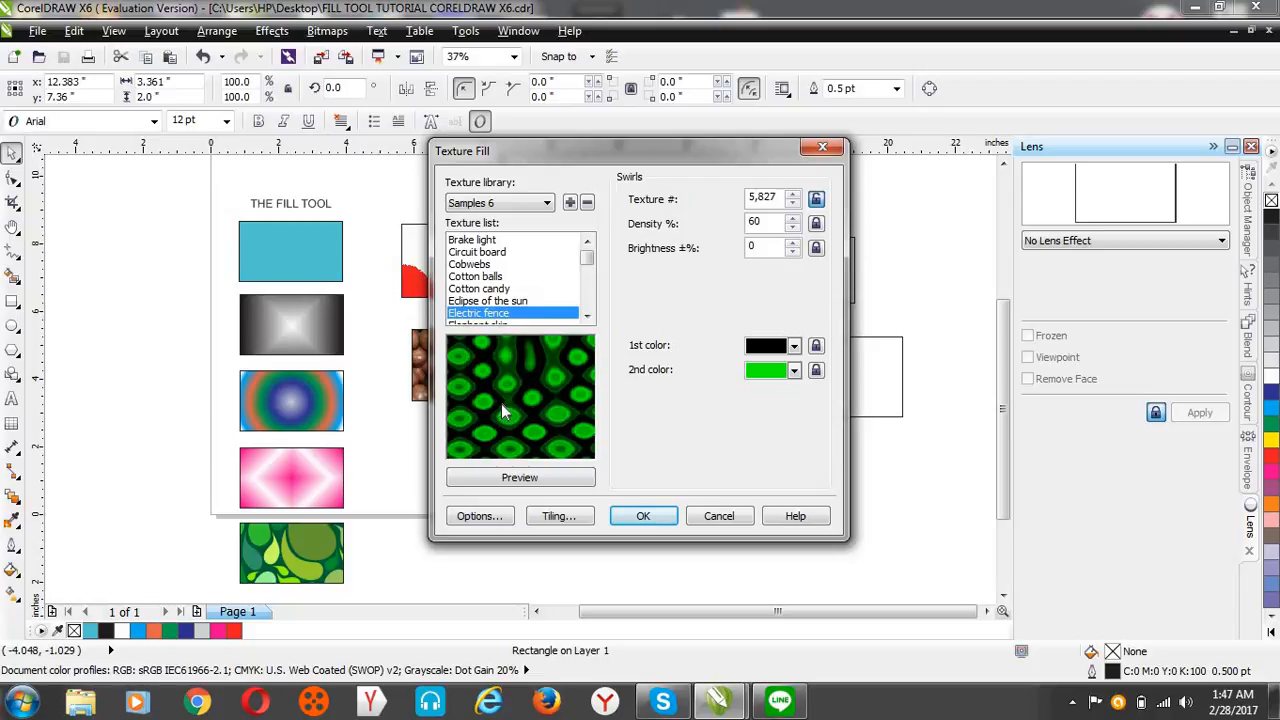
- Set the Electric fence texture's 1st color to red and refresh its preview
left_click(797, 348)
left_click(802, 399)
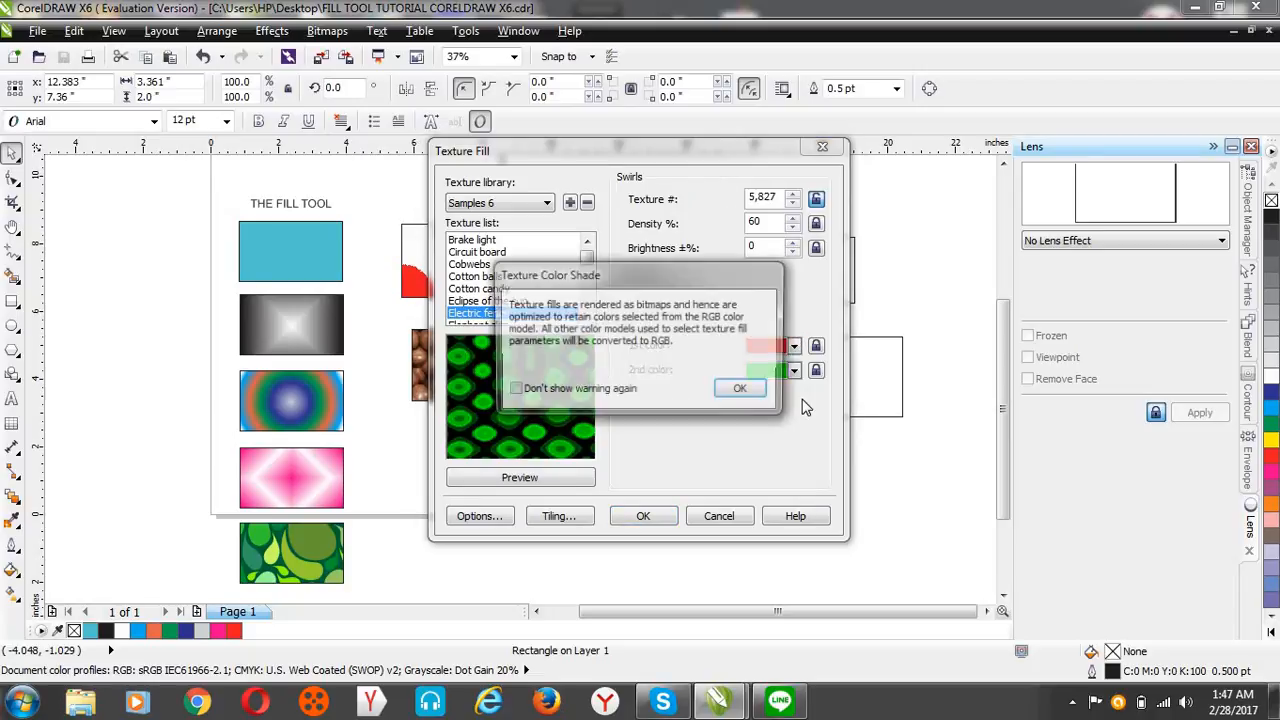
left_click(742, 392)
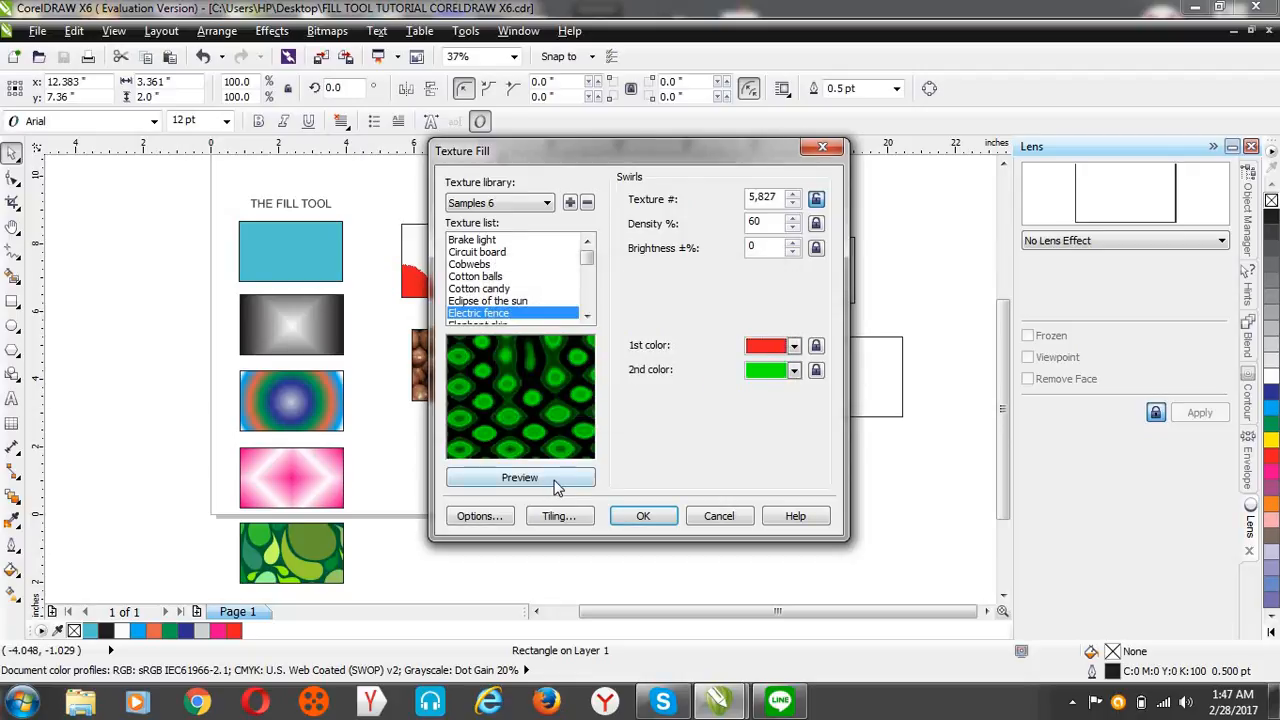
left_click(556, 480)
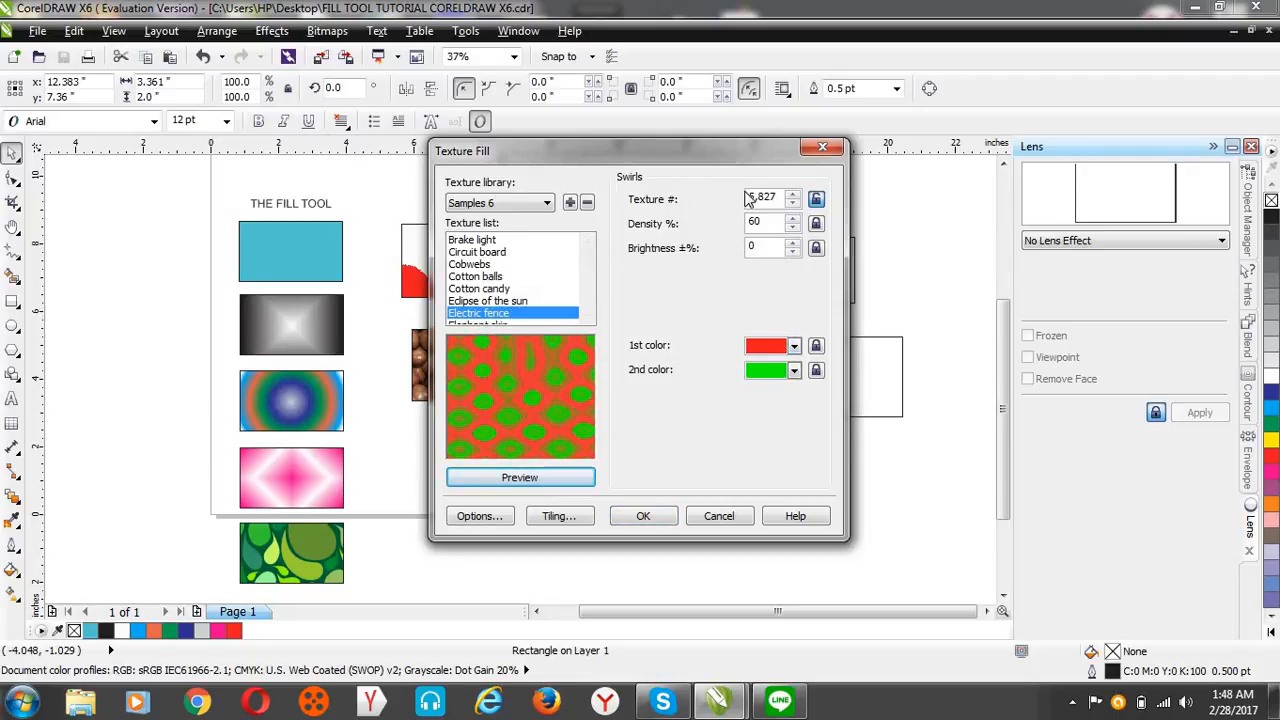
- Set the texture's density to 80% and its texture number to 5,841, and apply the fill to the rectangle
left_click(793, 220)
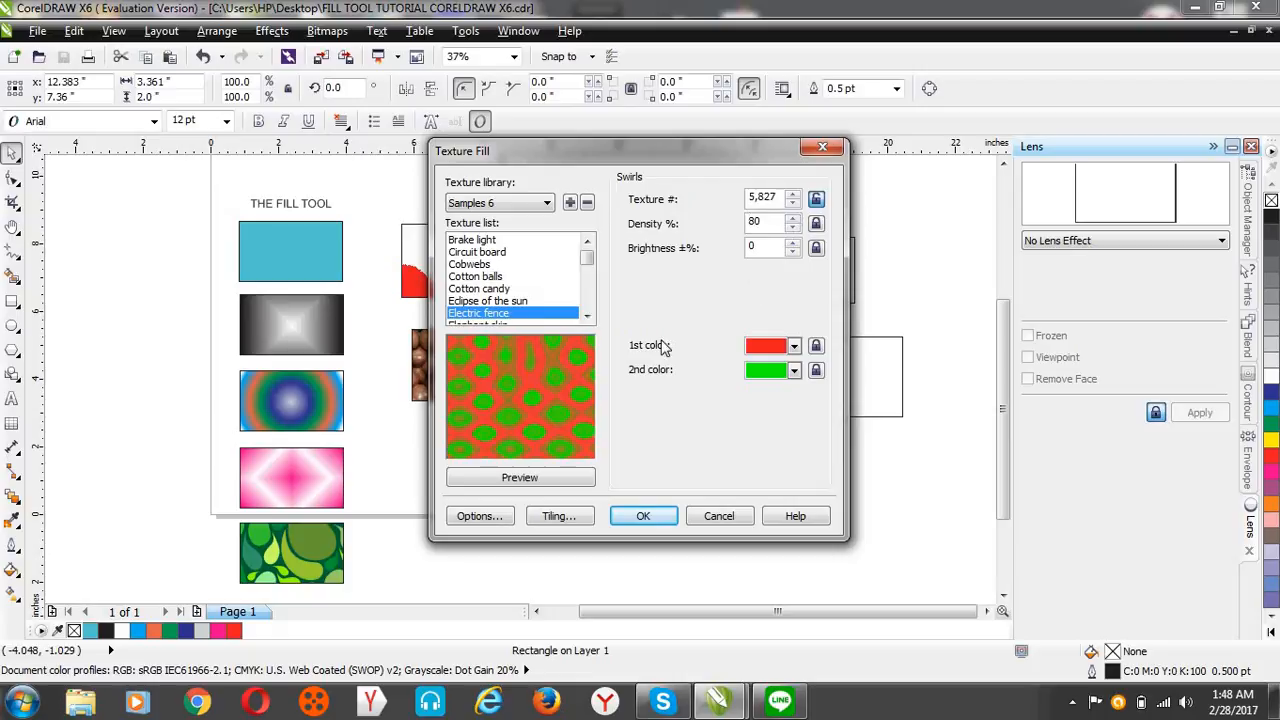
left_click(569, 484)
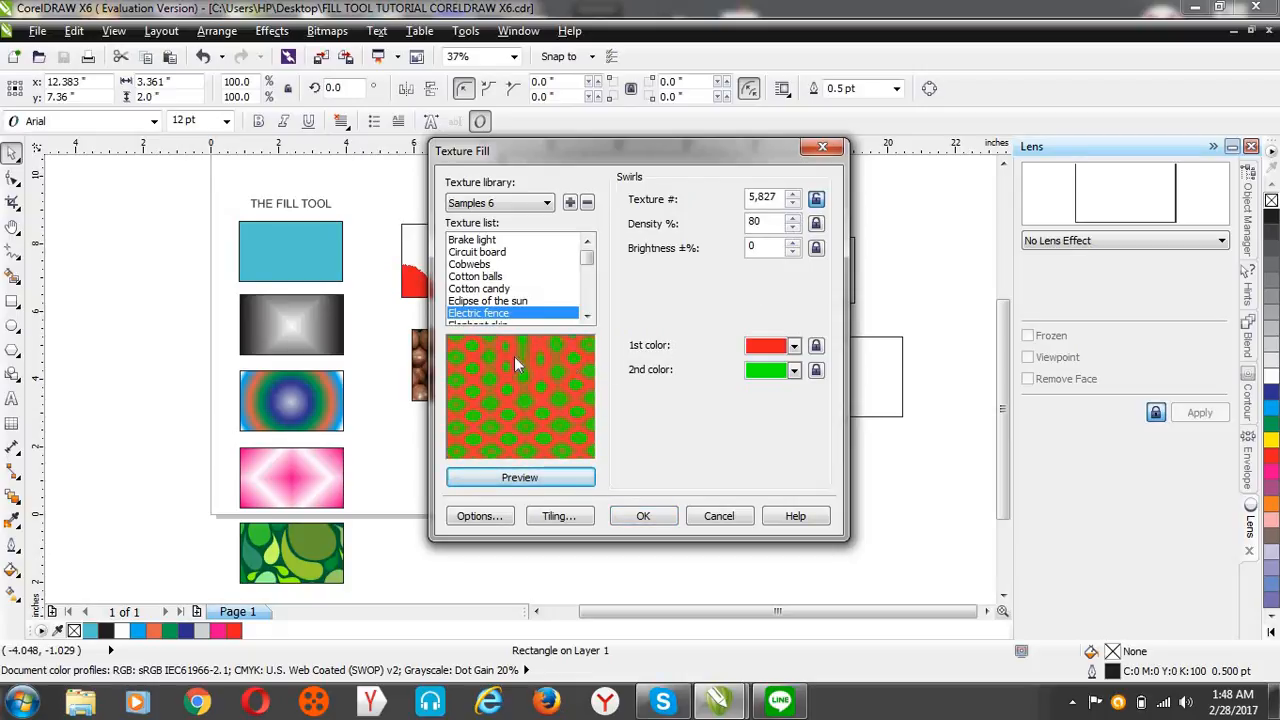
left_click(792, 197)
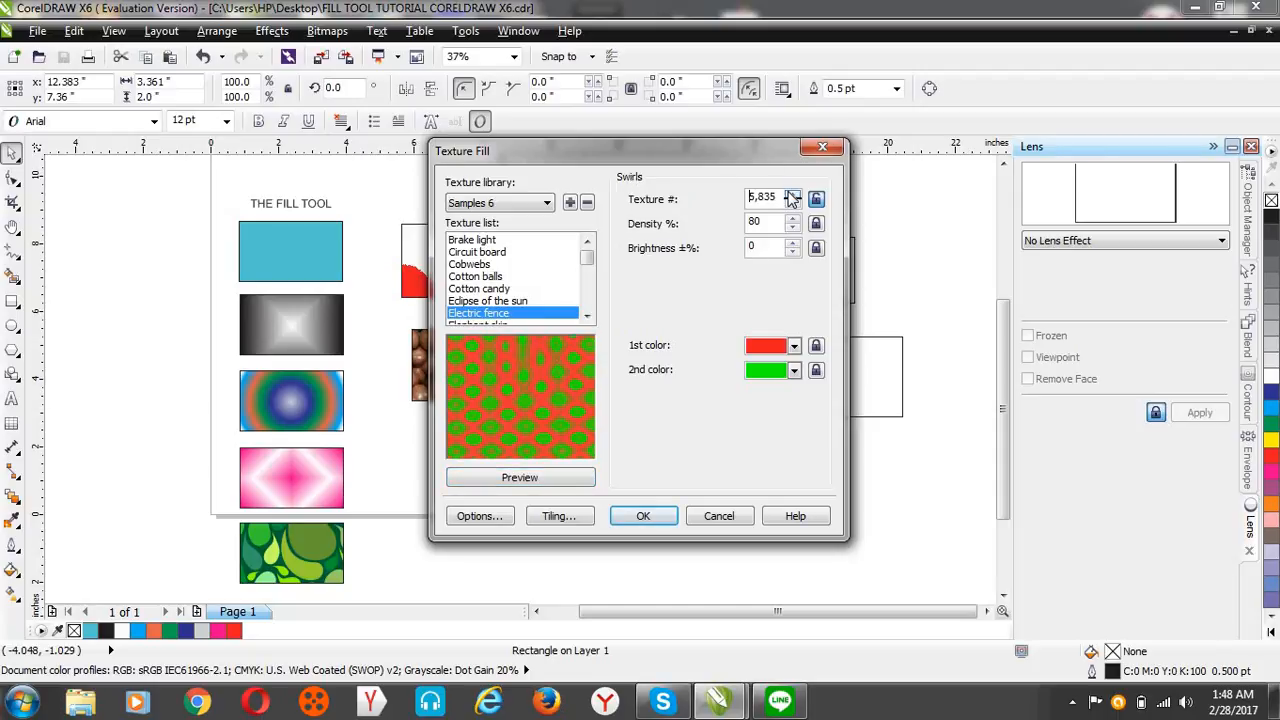
left_click(792, 197)
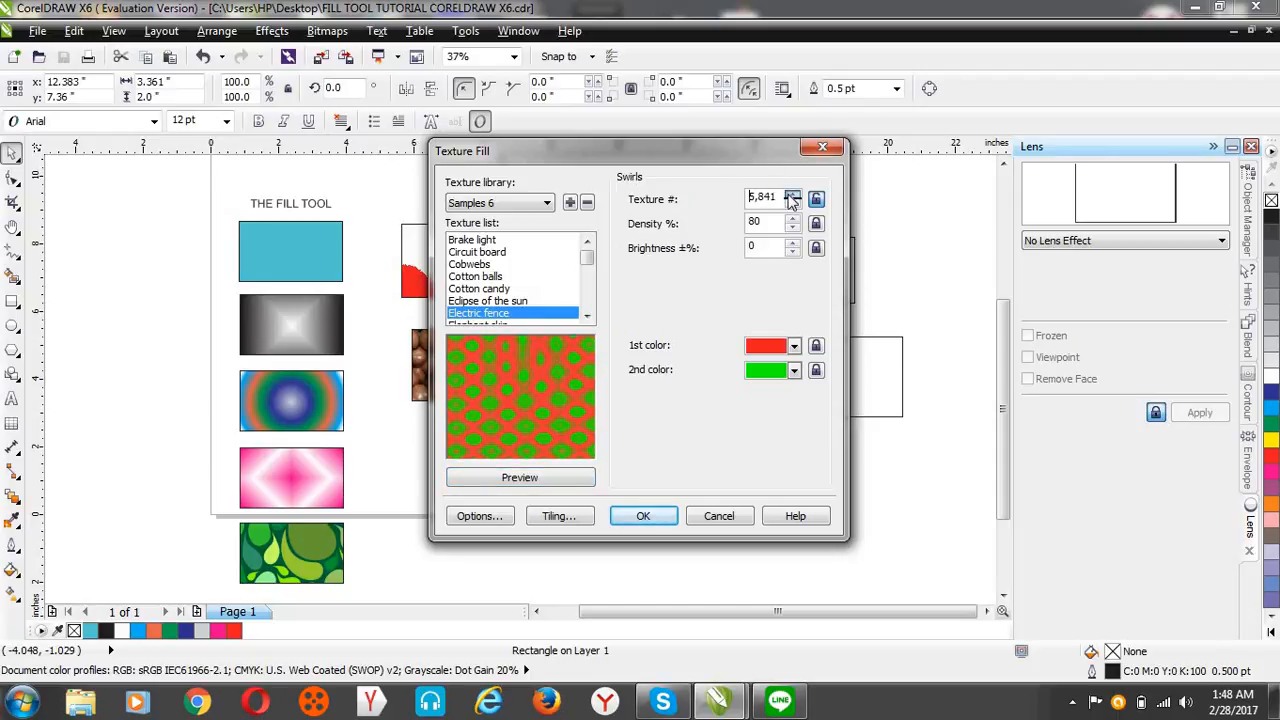
left_click(510, 480)
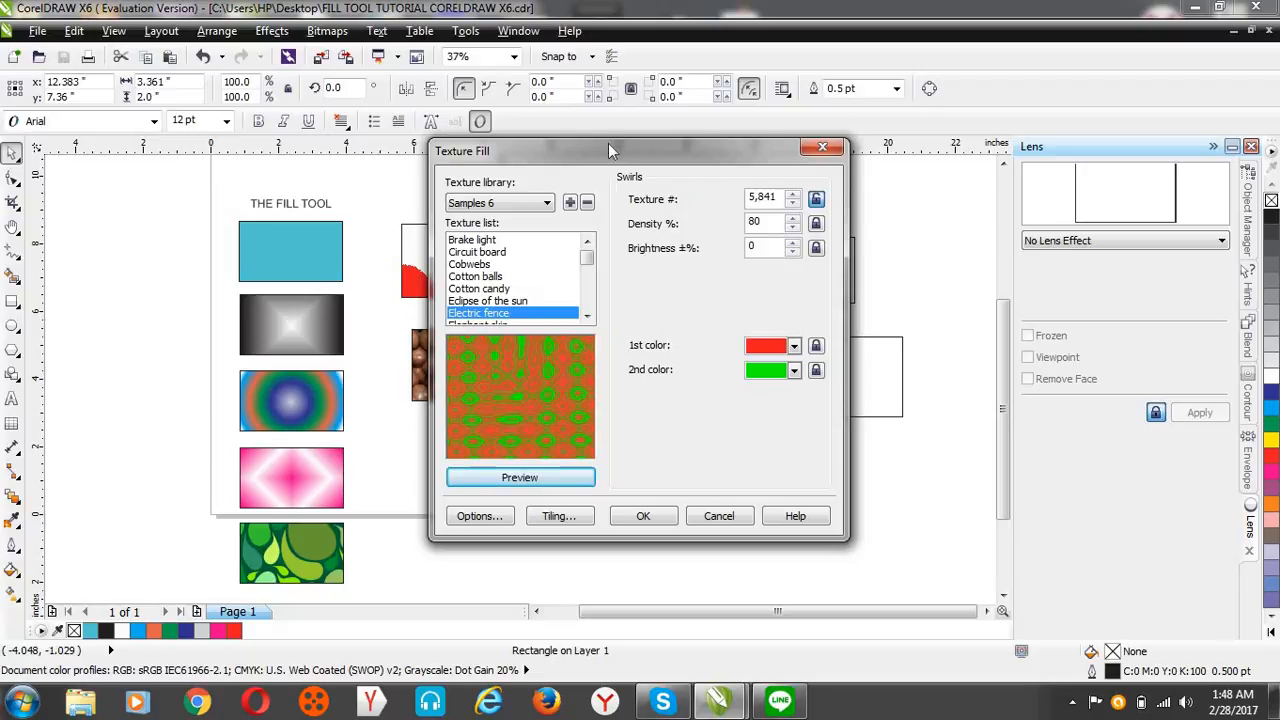
left_click_drag(608, 143, 843, 170)
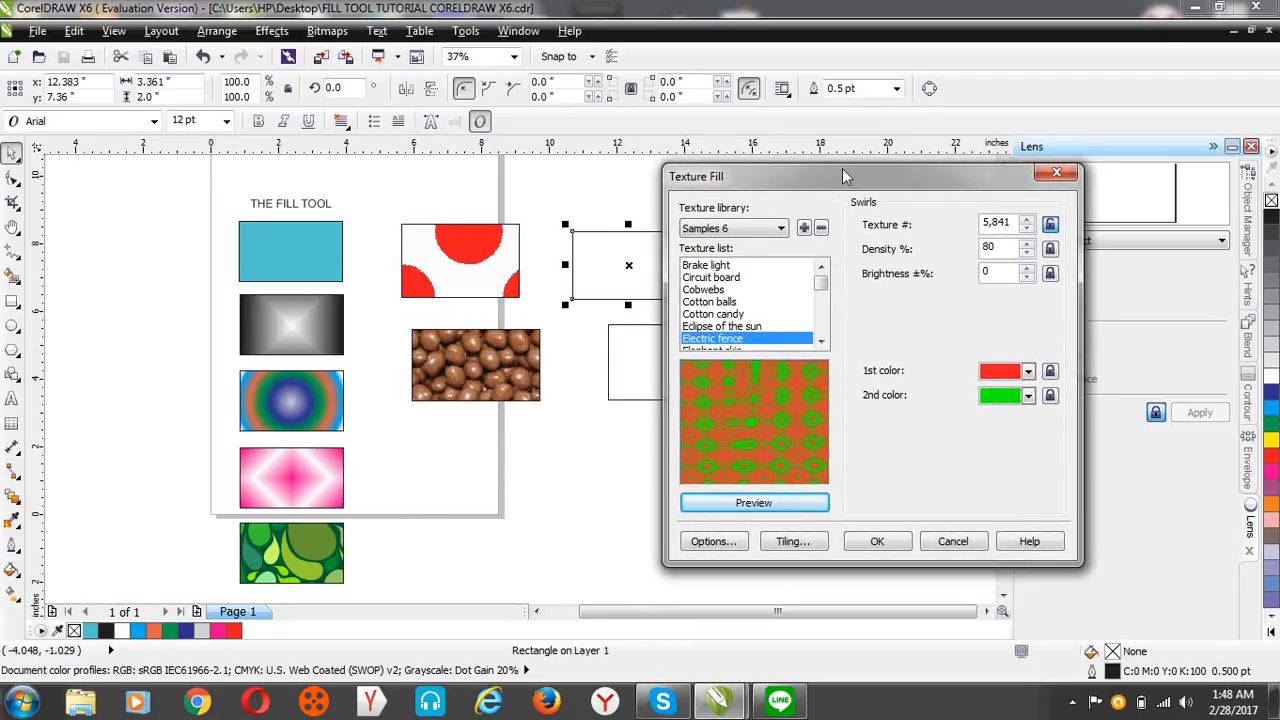
left_click(877, 543)
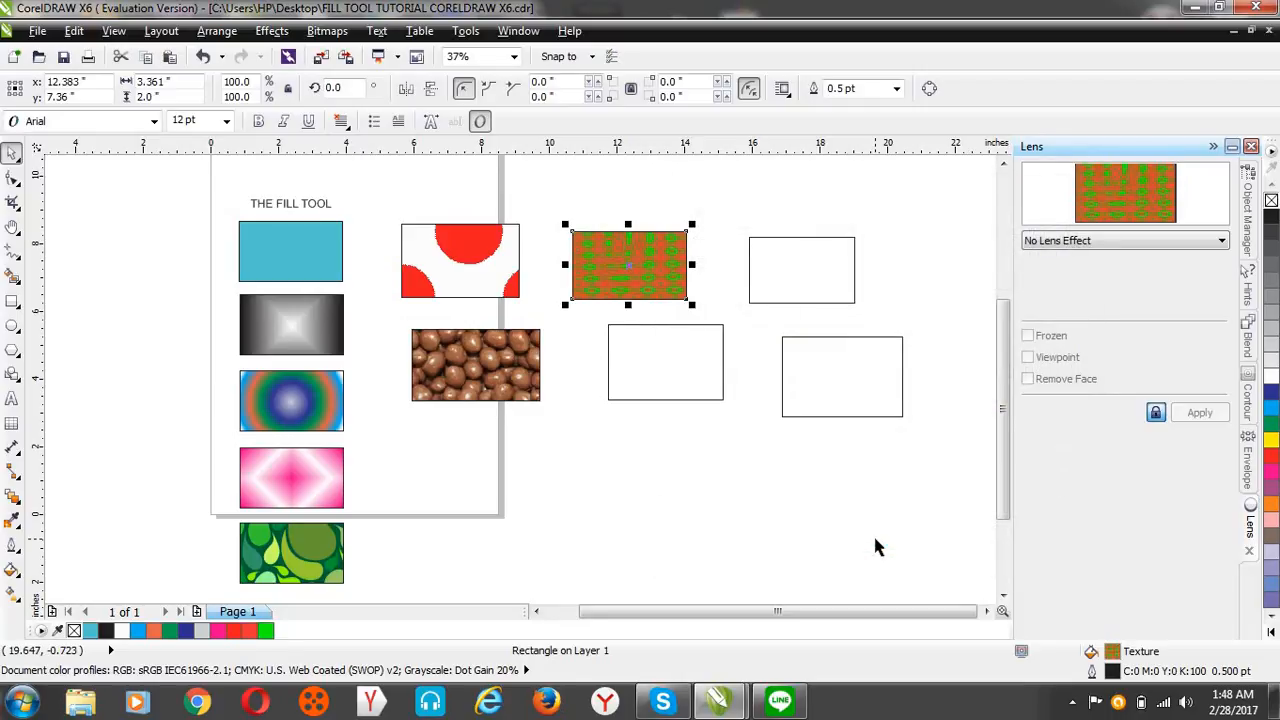
- Select the middle rectangle of the lower row
left_click(632, 347)
left_click(12, 569)
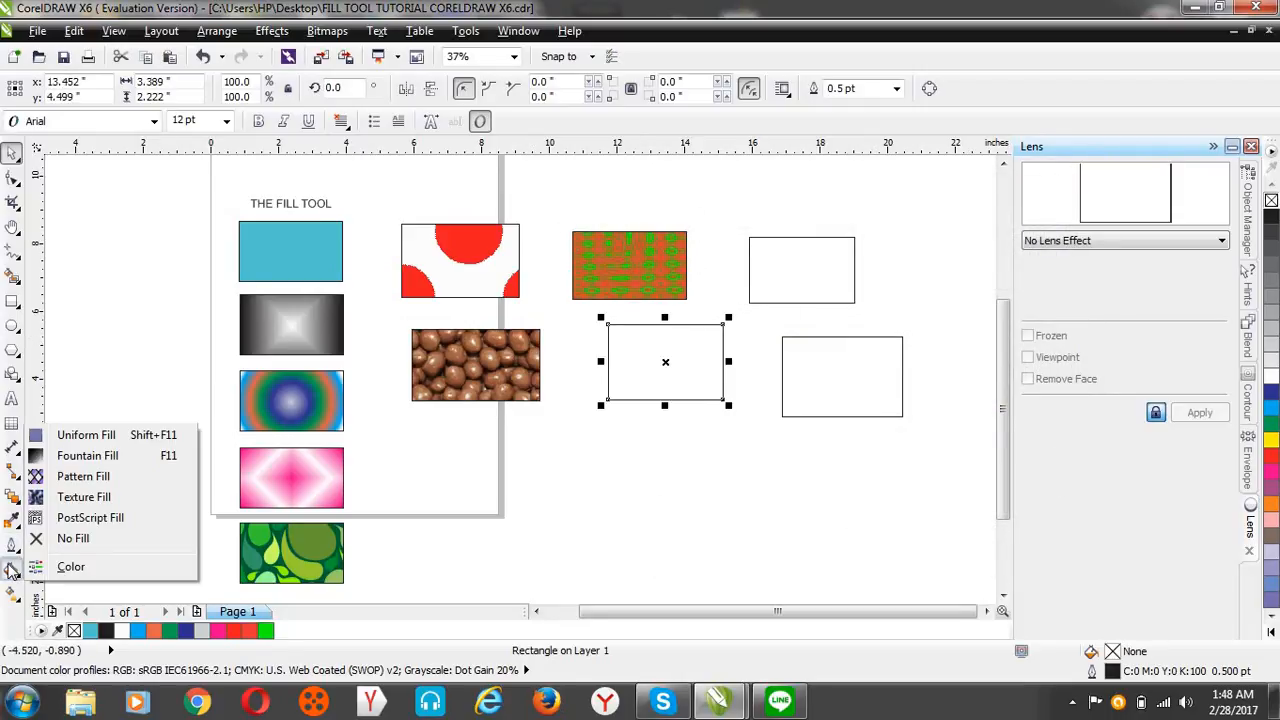
left_click(84, 497)
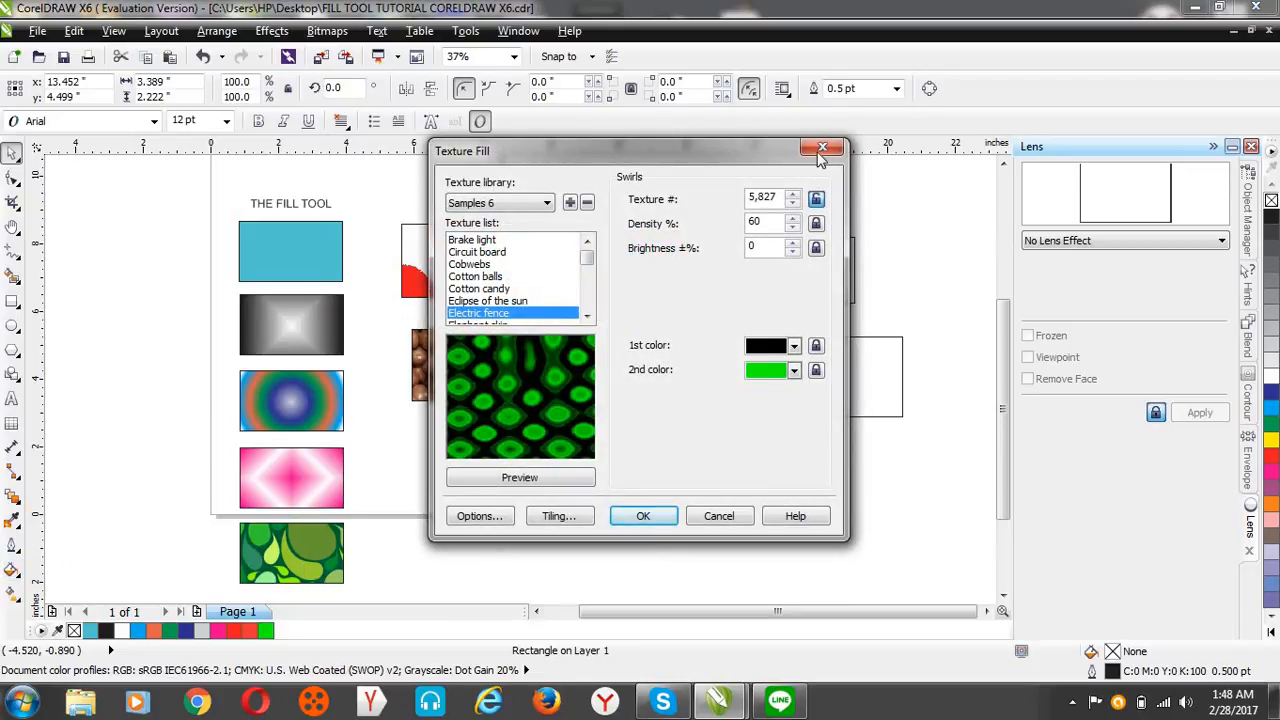
left_click(821, 150)
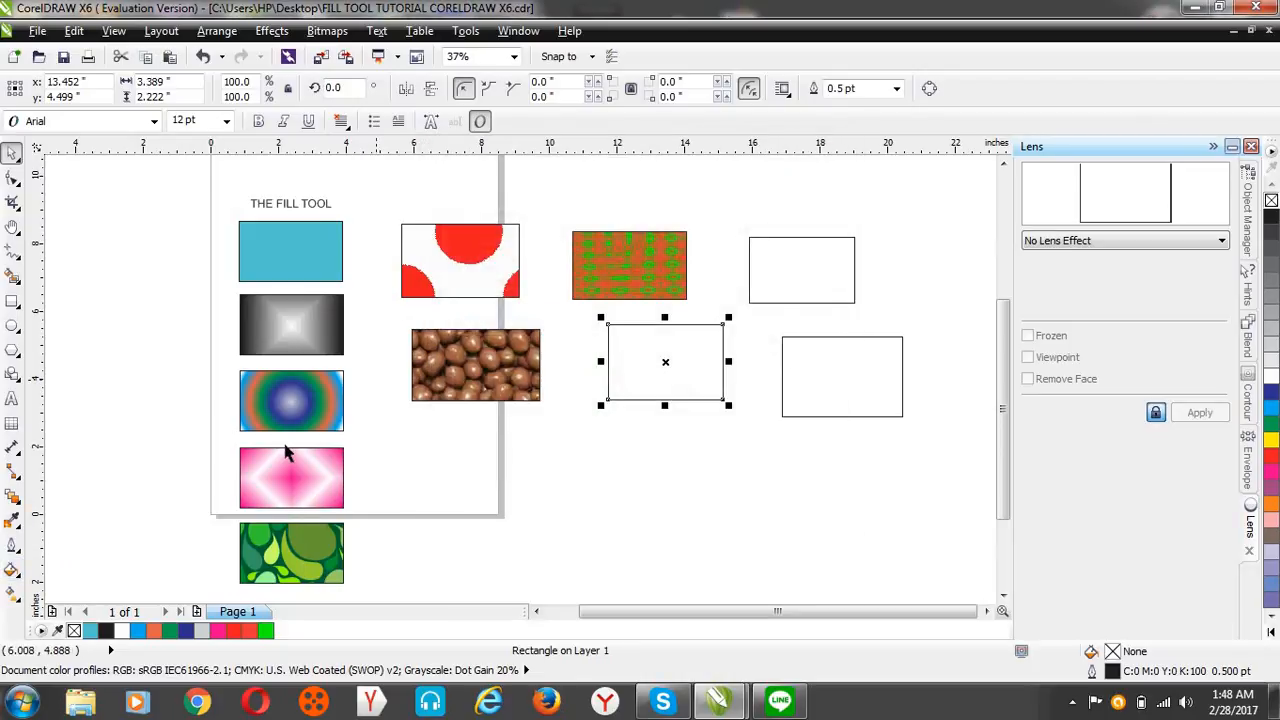
- Start a PostScript fill on the selected rectangle, choose the Bubbles texture and turn on the fill preview
left_click(13, 574)
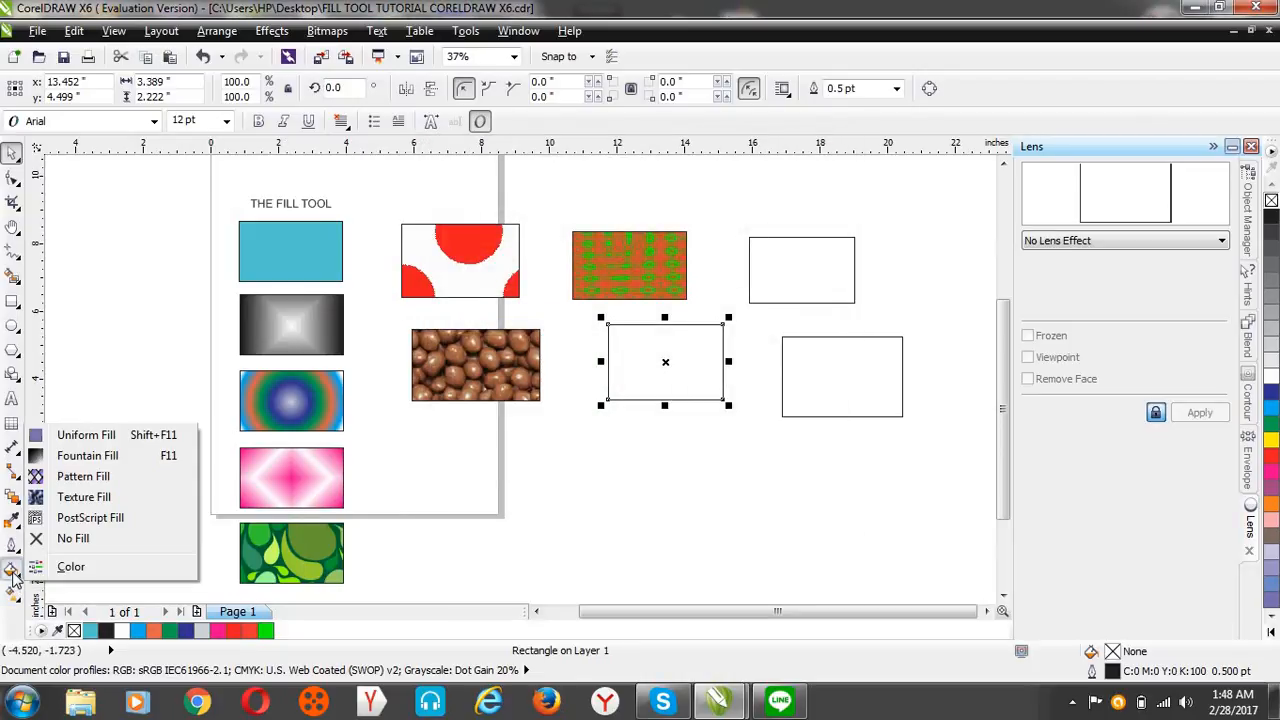
left_click(90, 518)
left_click(470, 261)
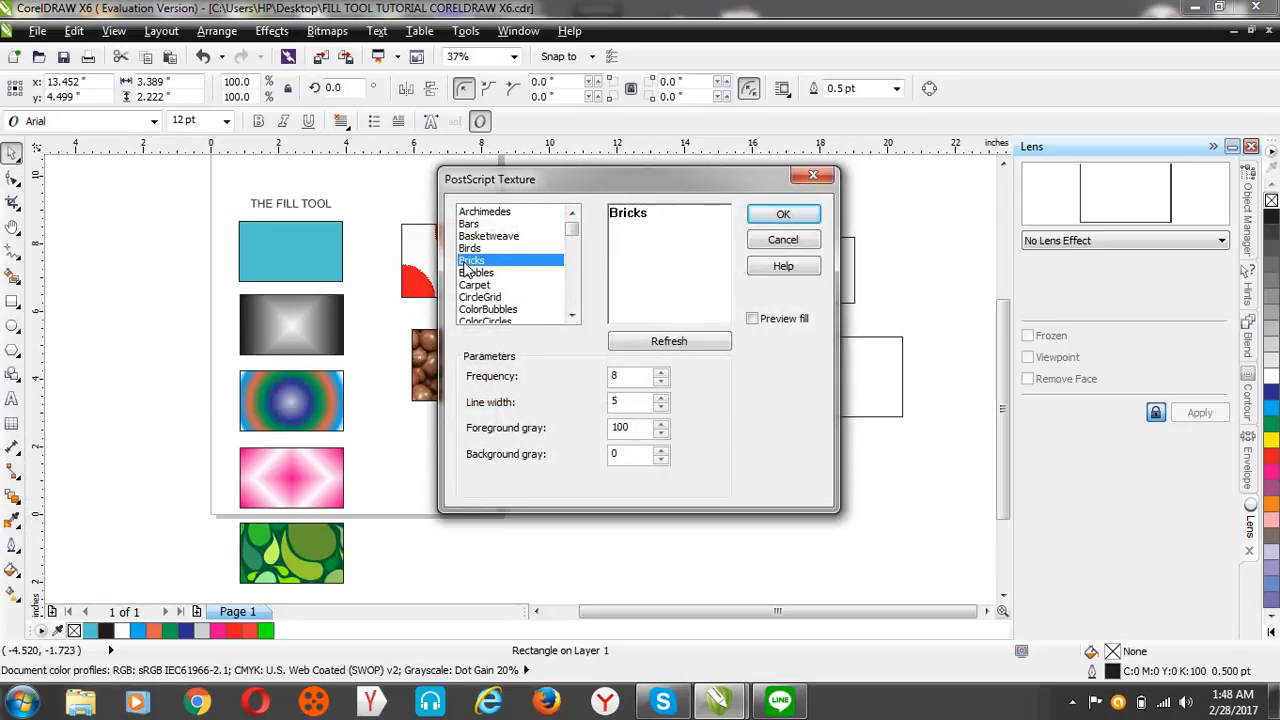
left_click(484, 236)
left_click(487, 248)
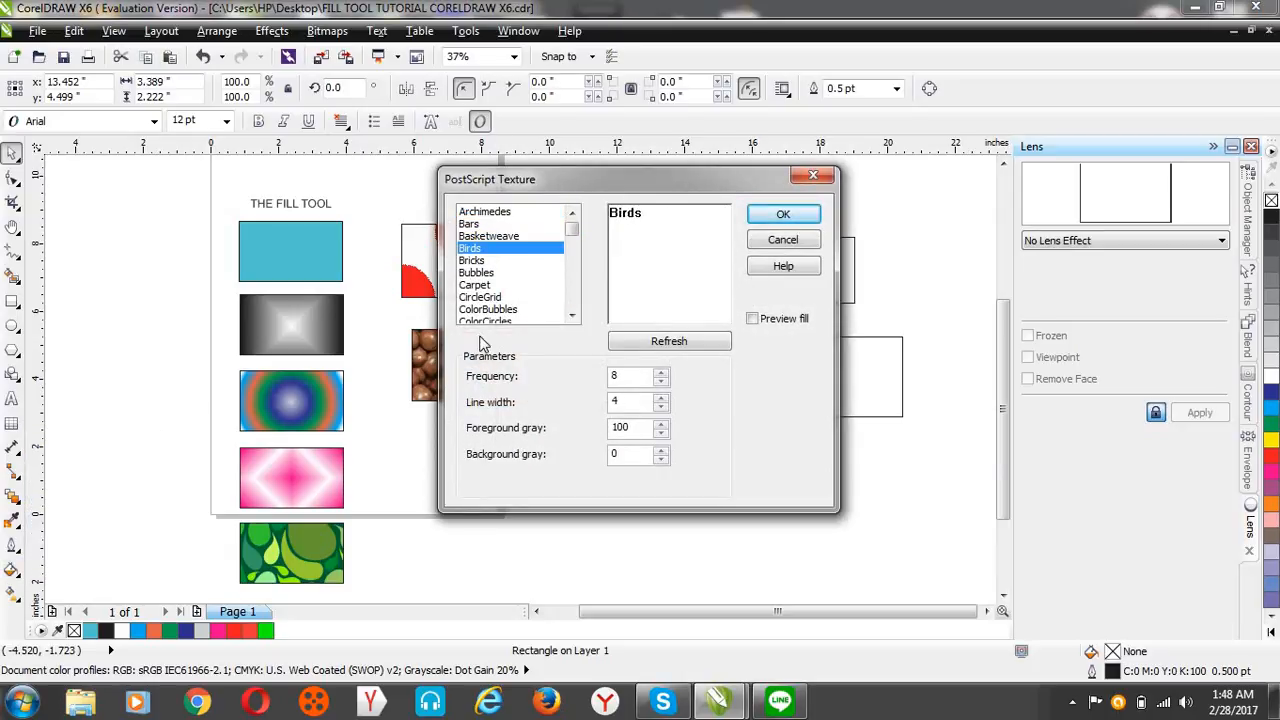
left_click(488, 309)
left_click(480, 272)
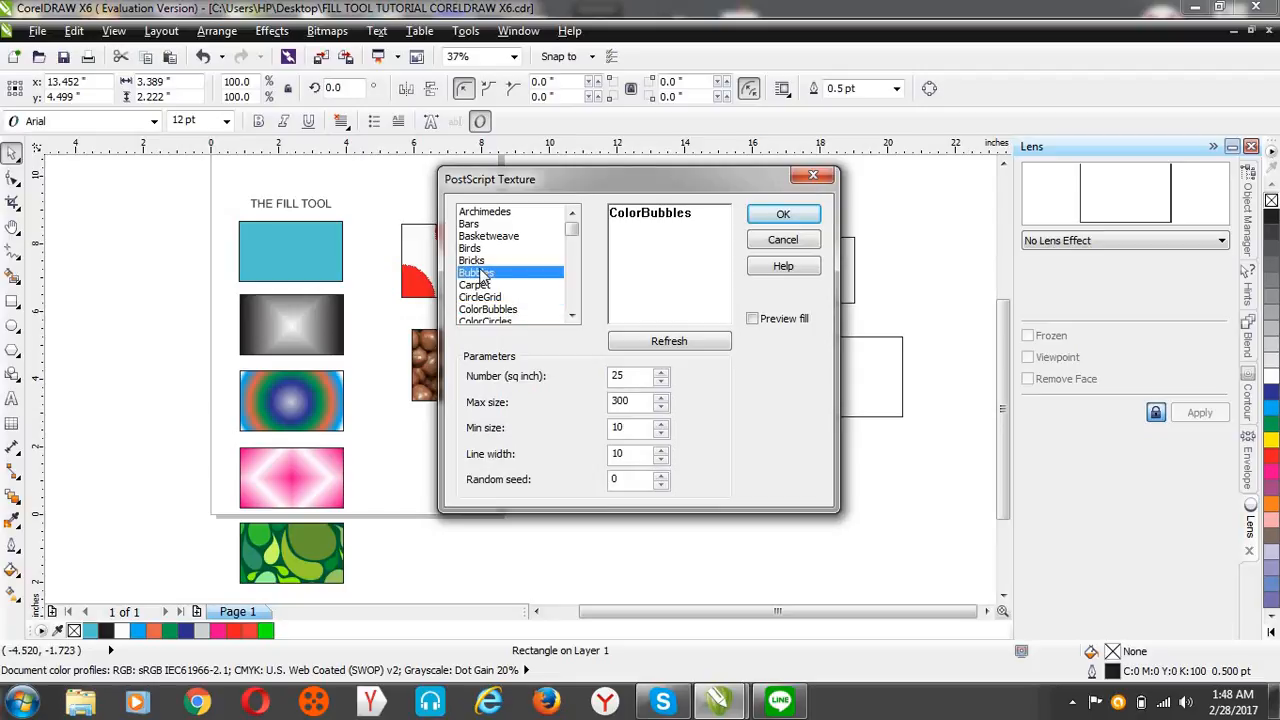
left_click(752, 319)
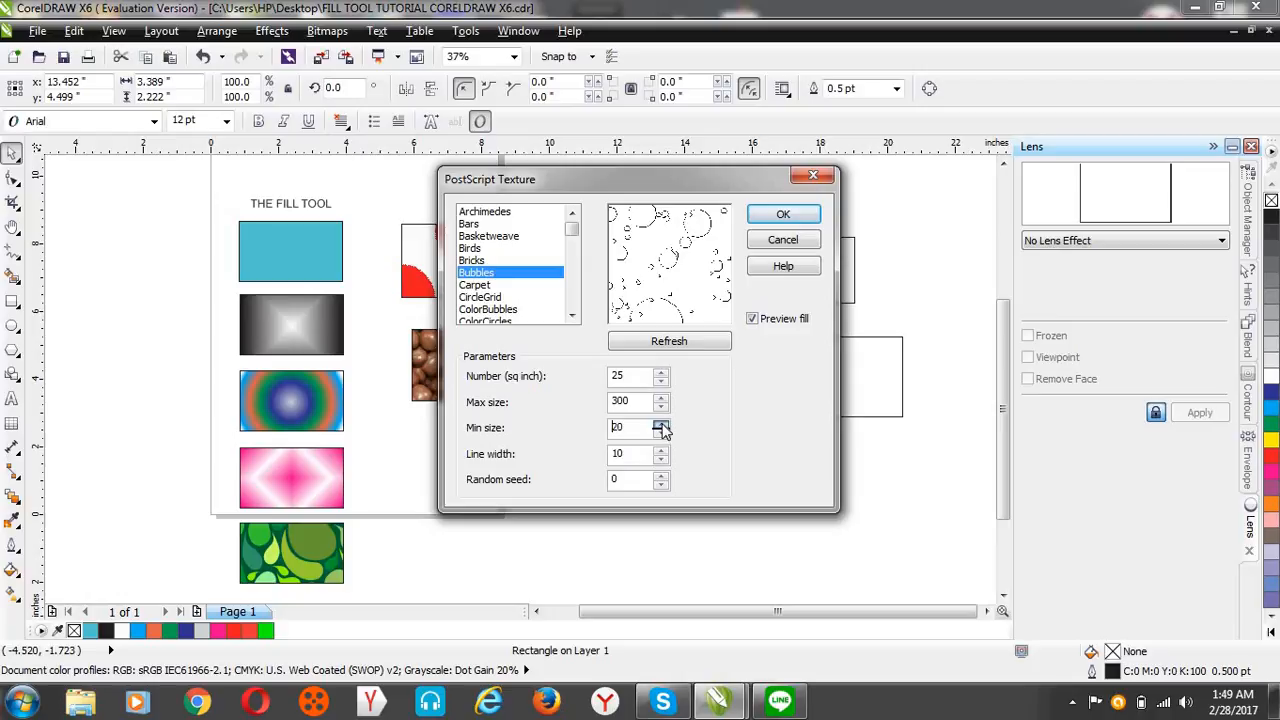
- Set the Bubbles texture's max size to 306, min size to 25 and line width to 3, and refresh the preview
left_click_drag(662, 428, 662, 402)
left_click(659, 459)
left_click(660, 466)
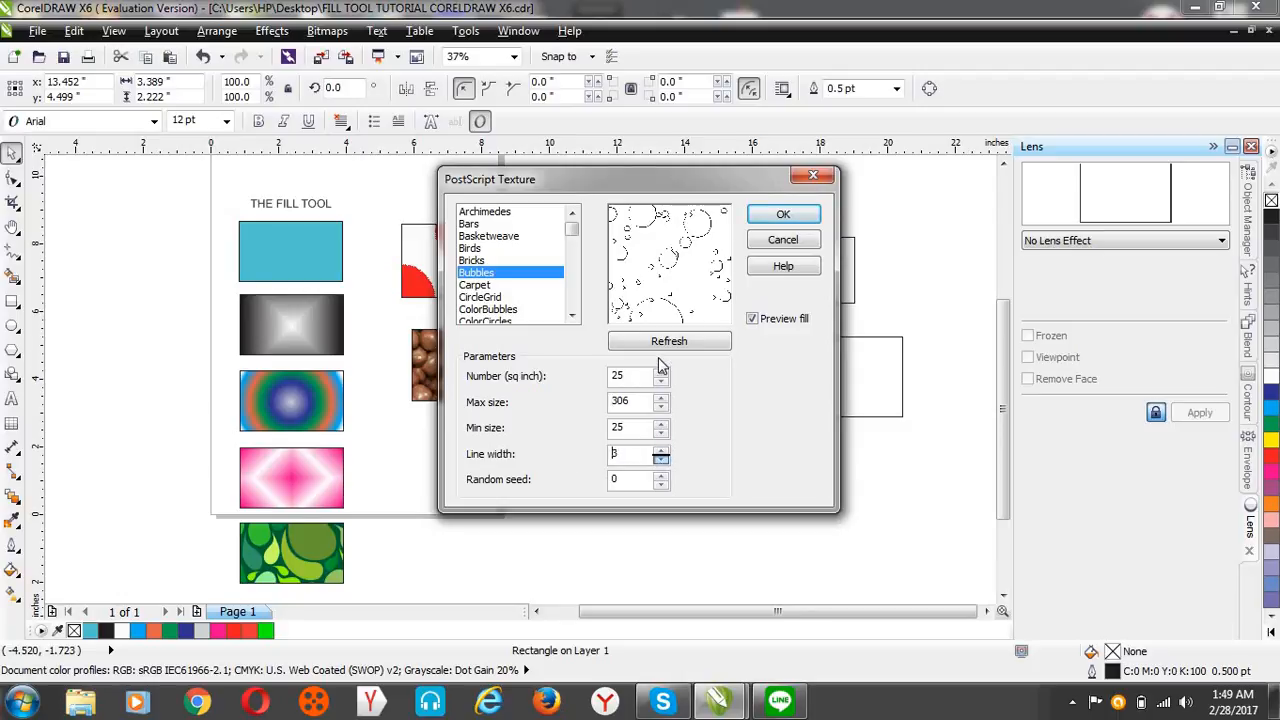
left_click(662, 344)
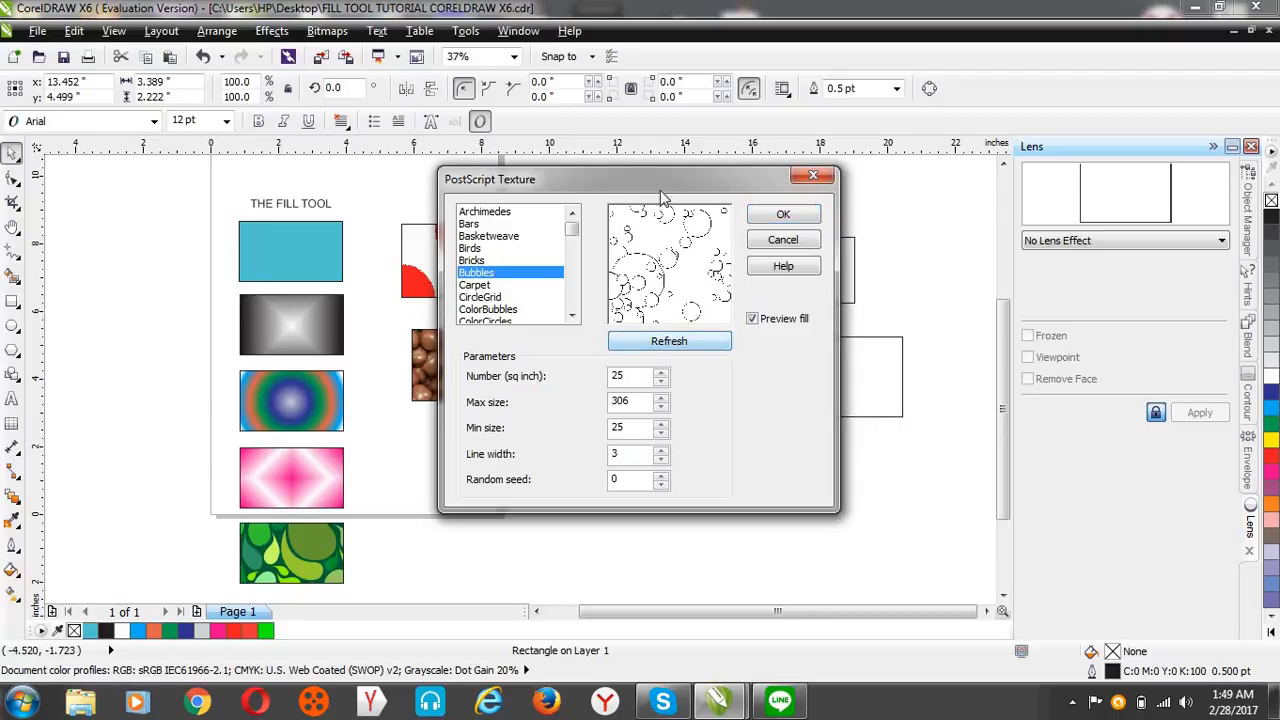
- Preview the Carpet and Text textures, and choose the StarShapes texture for the PostScript fill
left_click(494, 286)
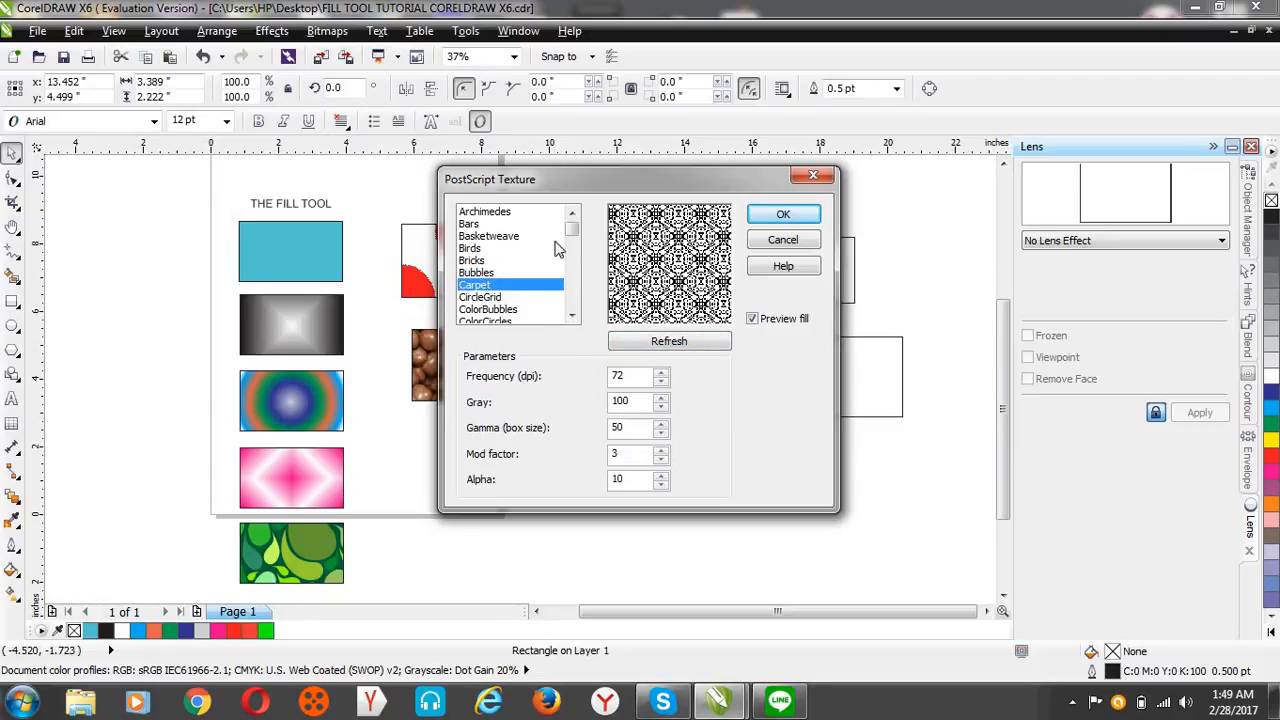
scroll(572, 262, "down", 1)
left_click(570, 310)
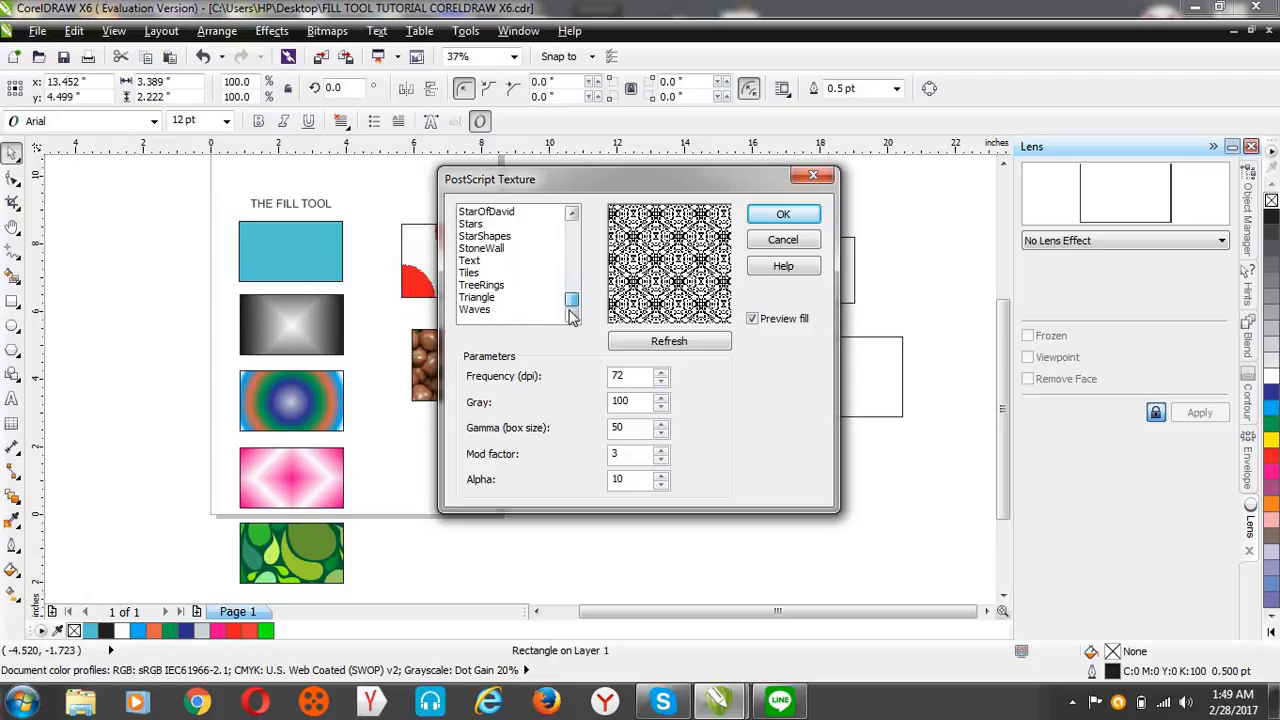
left_click(475, 262)
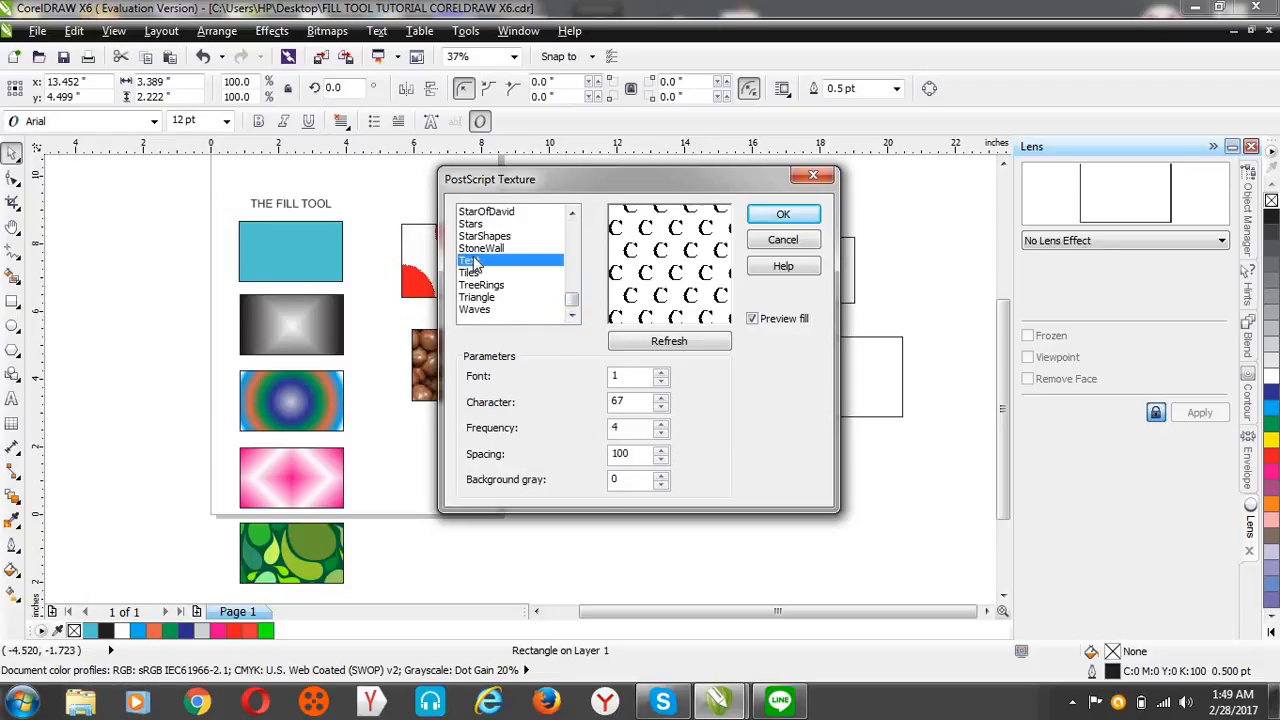
left_click(484, 238)
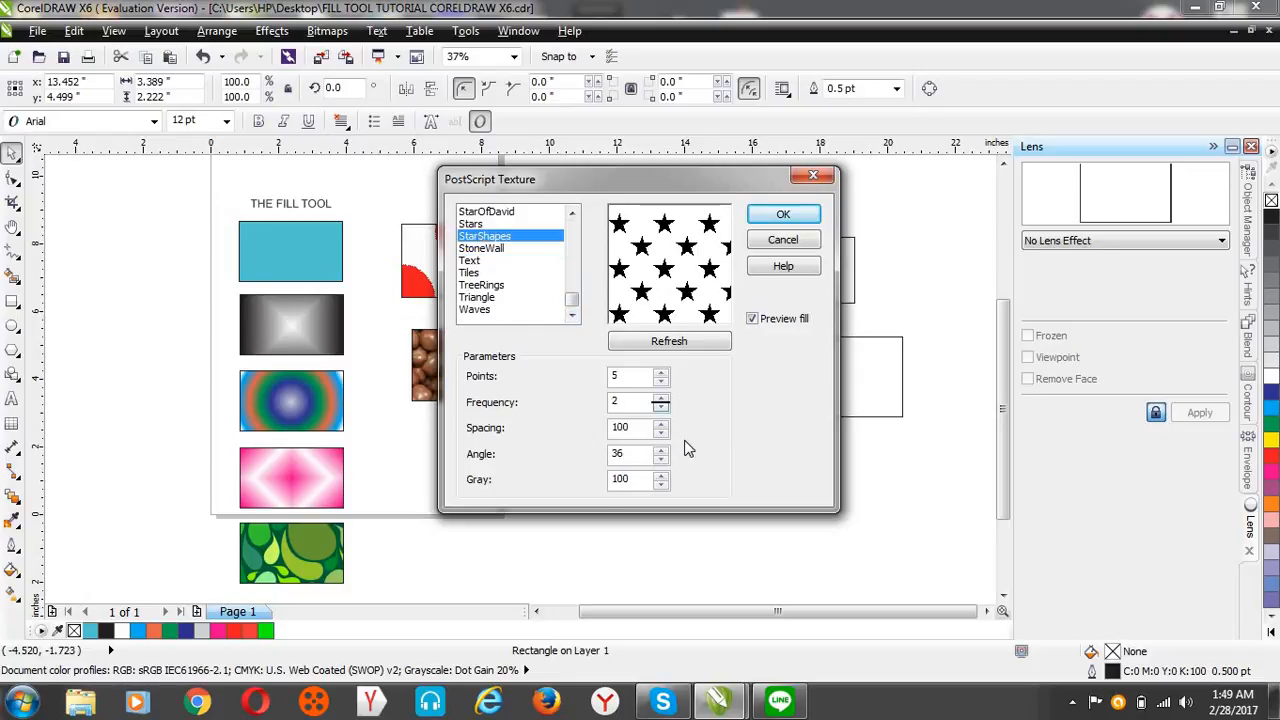
- Set the spacing of the StarShapes texture to 109 and refresh its preview
left_click(660, 424)
left_click(660, 424)
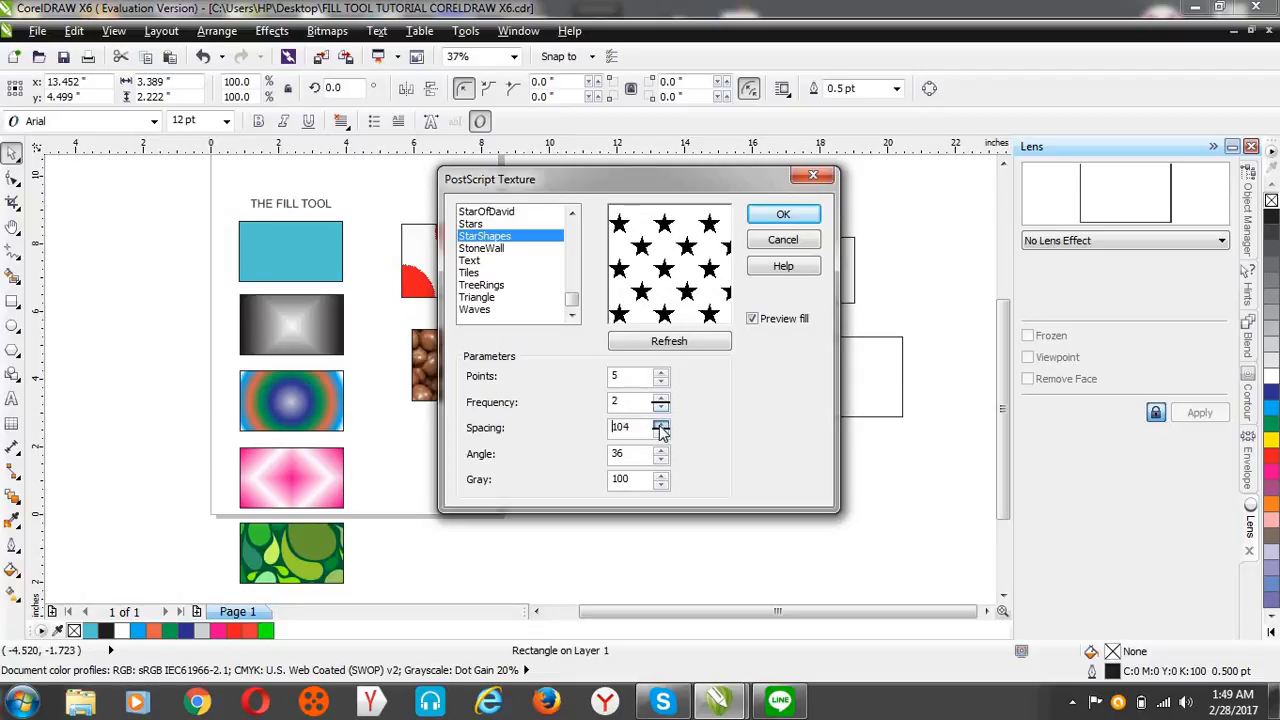
left_click(660, 424)
left_click(660, 424)
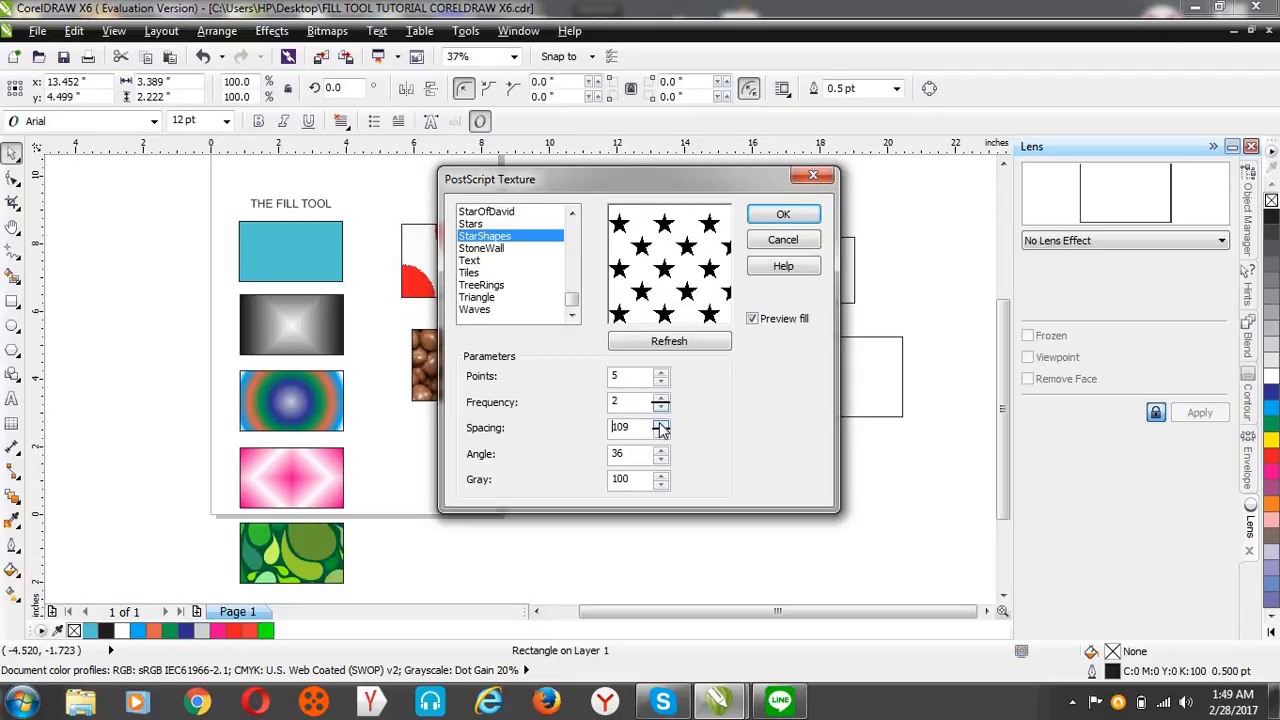
left_click(660, 345)
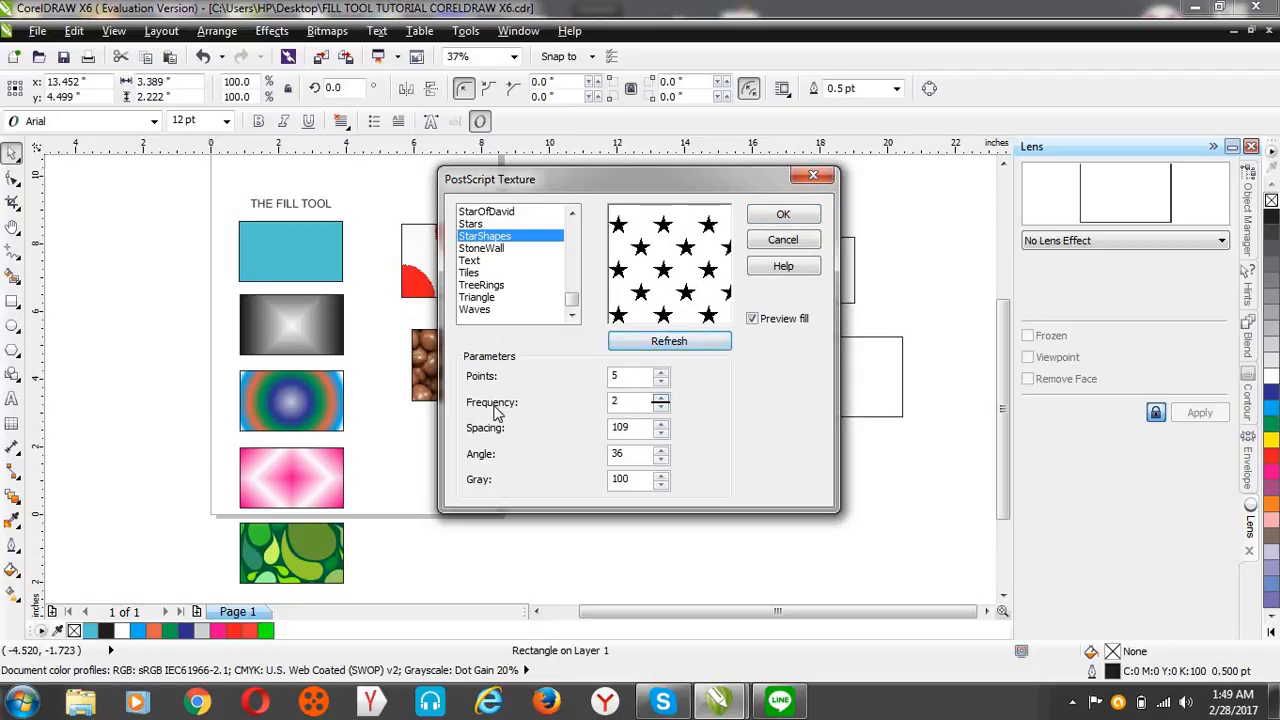
- Set the StarShapes frequency to 10, refresh the preview and apply the PostScript fill to the rectangle
left_click(660, 397)
left_click(660, 398)
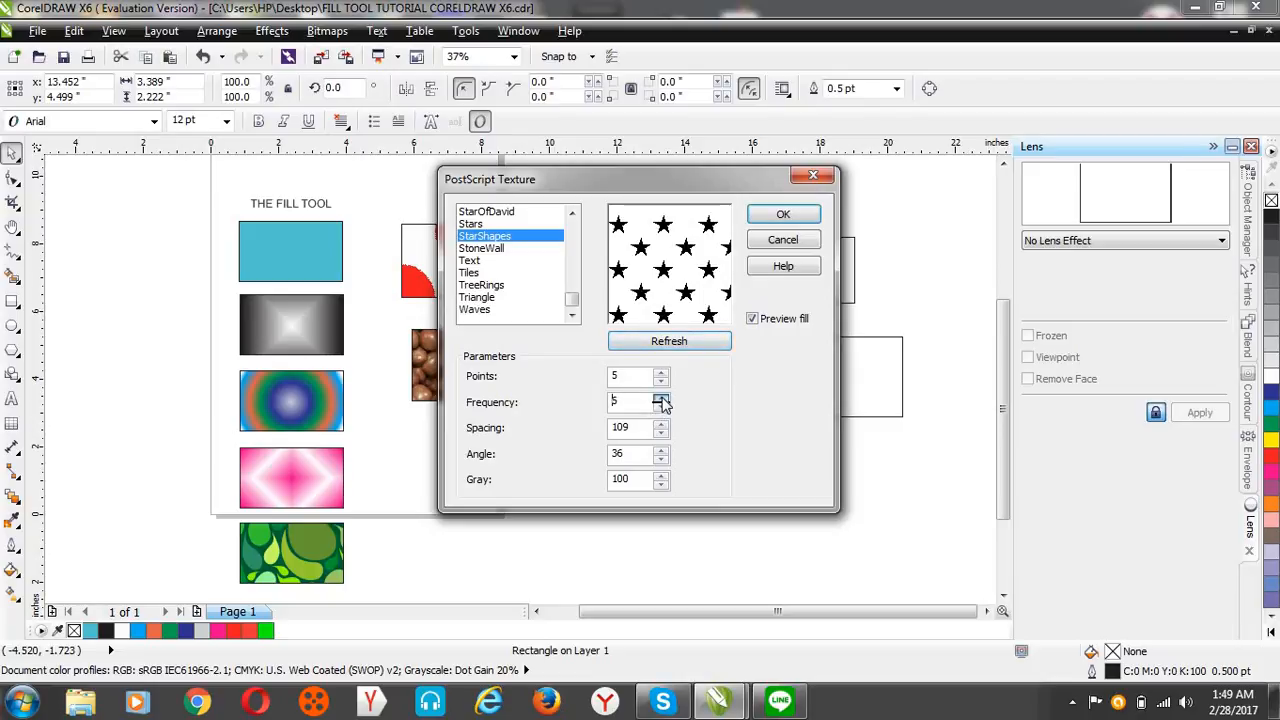
left_click(660, 398)
left_click(660, 398)
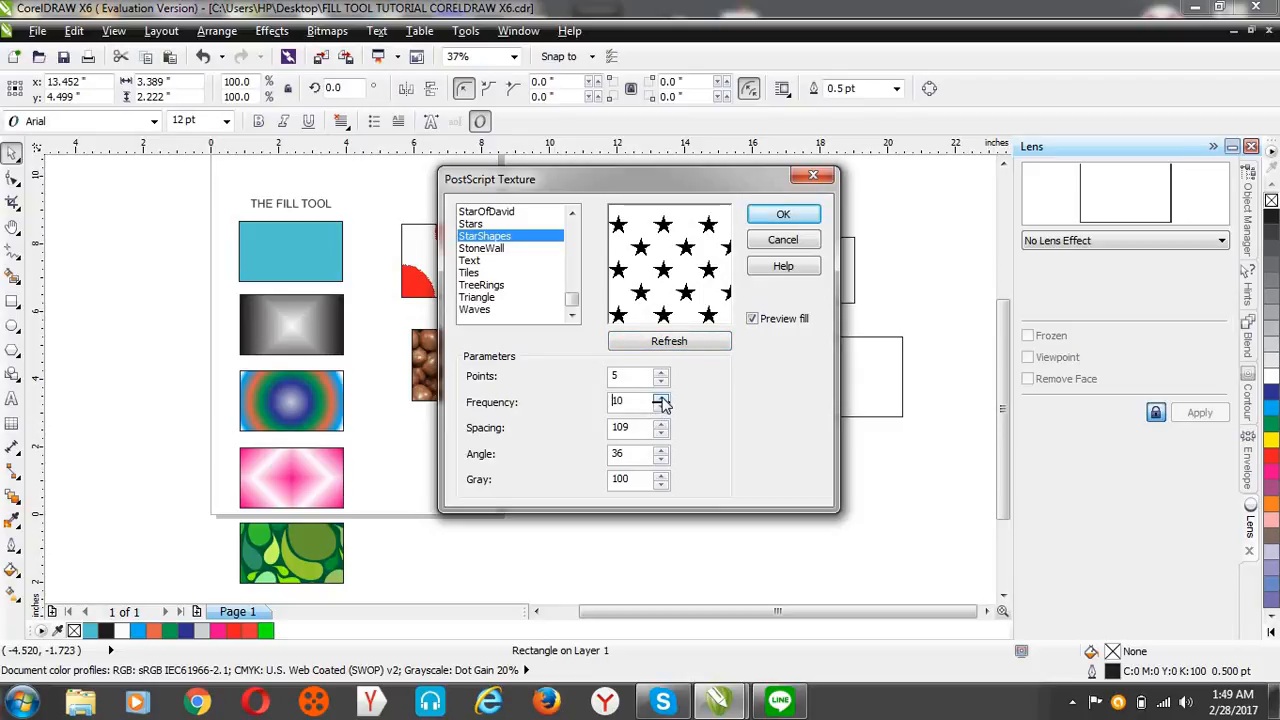
left_click(645, 343)
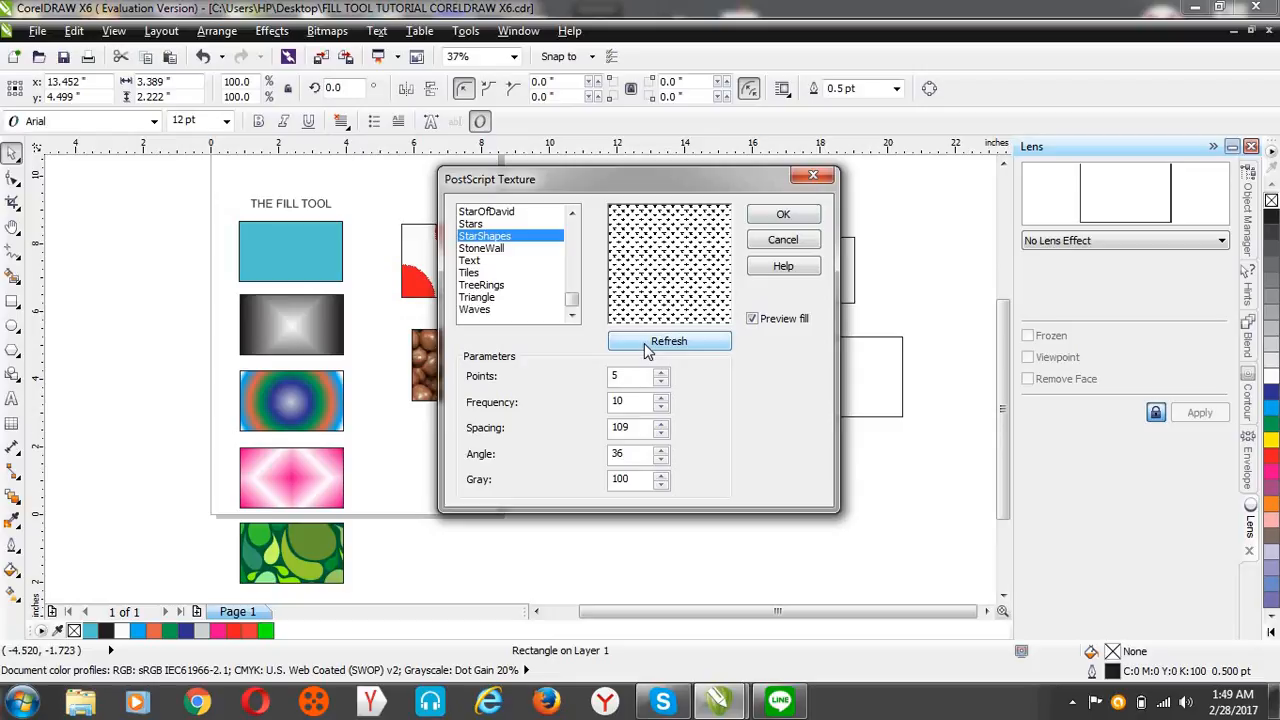
left_click(780, 218)
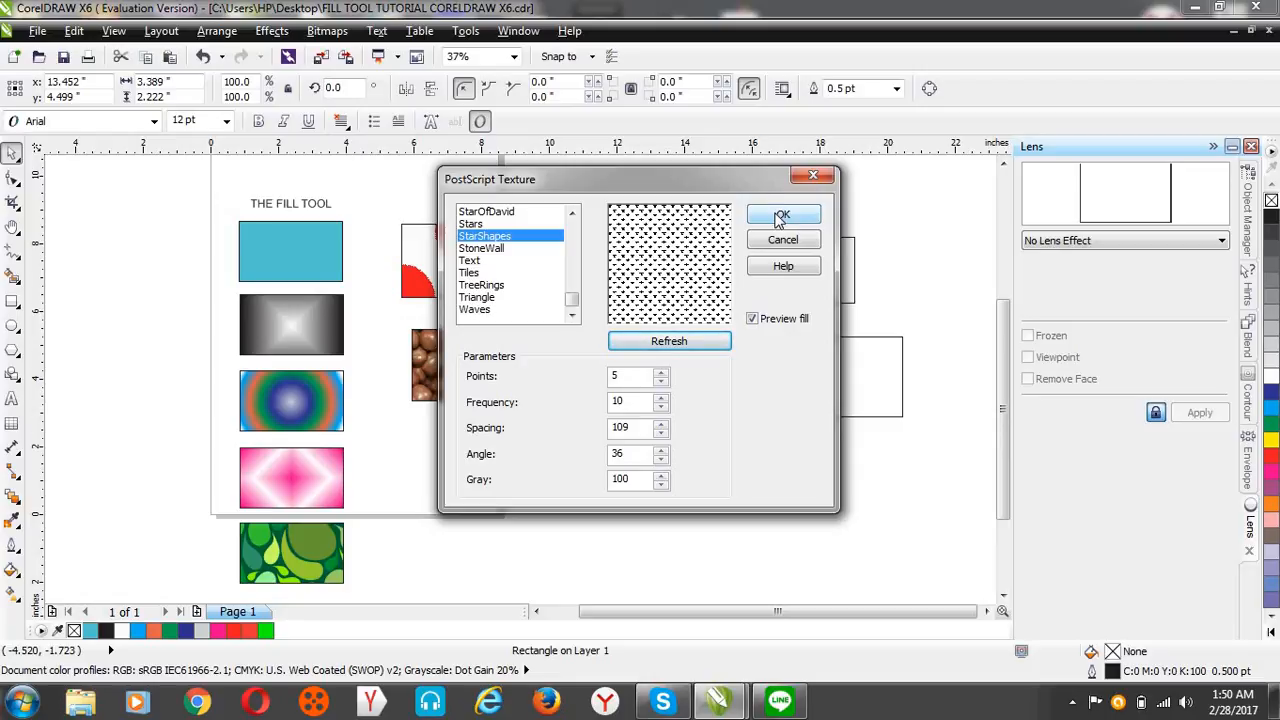
left_click(781, 217)
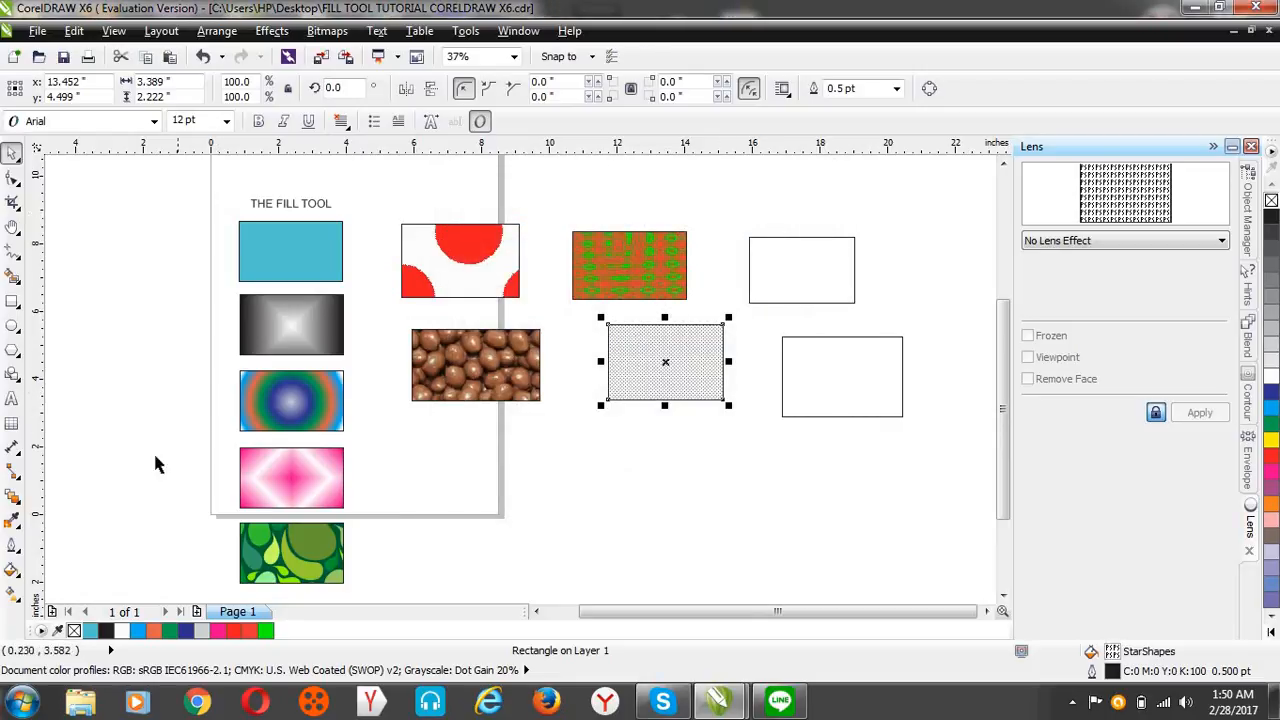
- Fill the right-hand rectangle of the upper row with yellow
left_click(12, 569)
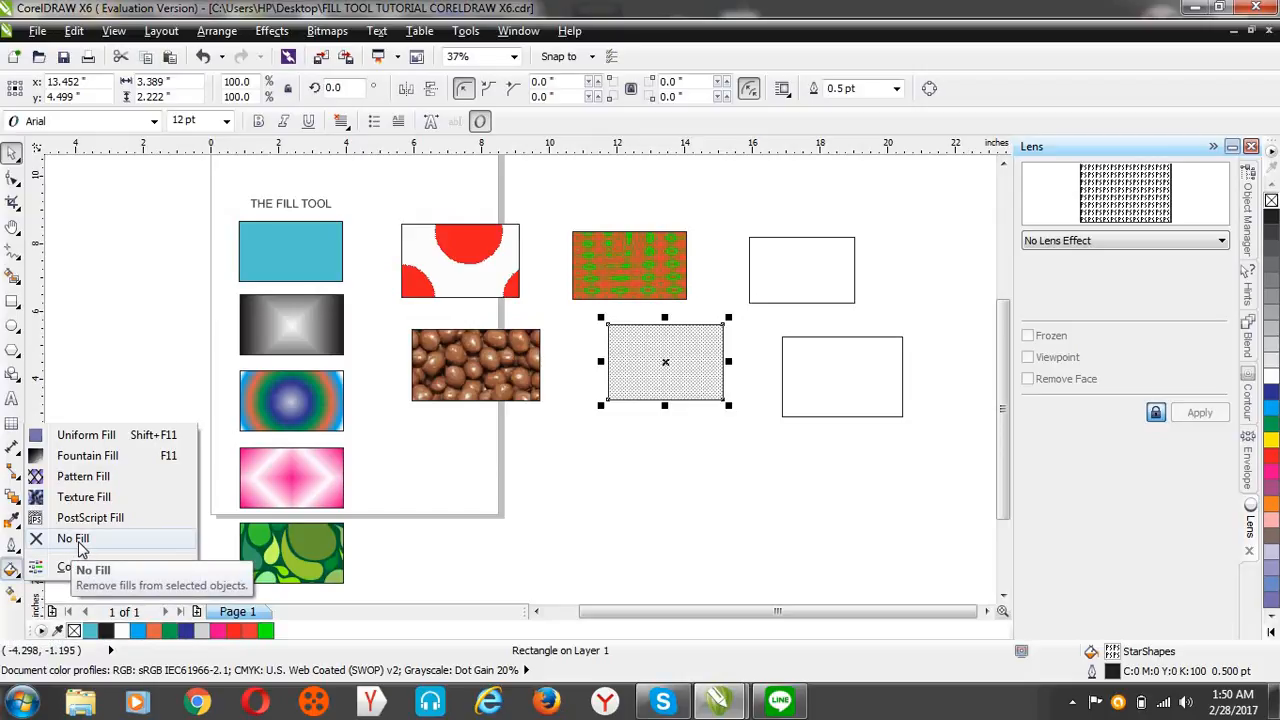
left_click(798, 273)
left_click(797, 278)
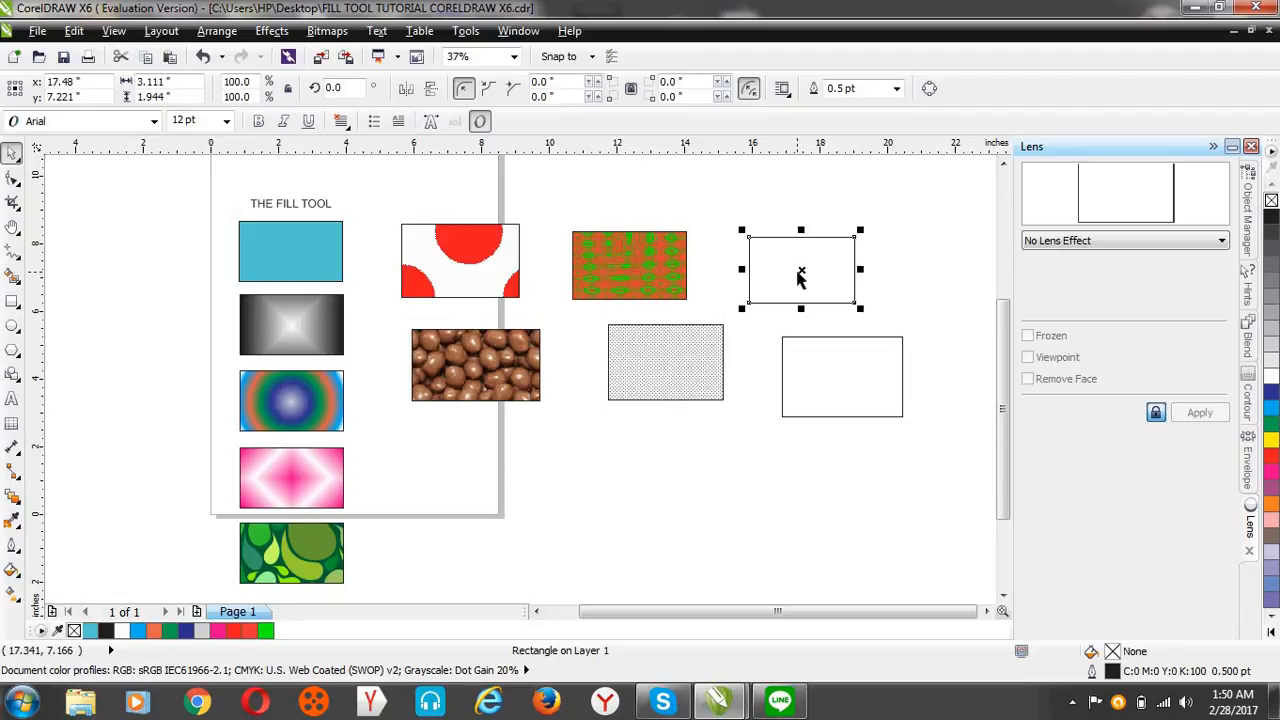
left_click(1272, 445)
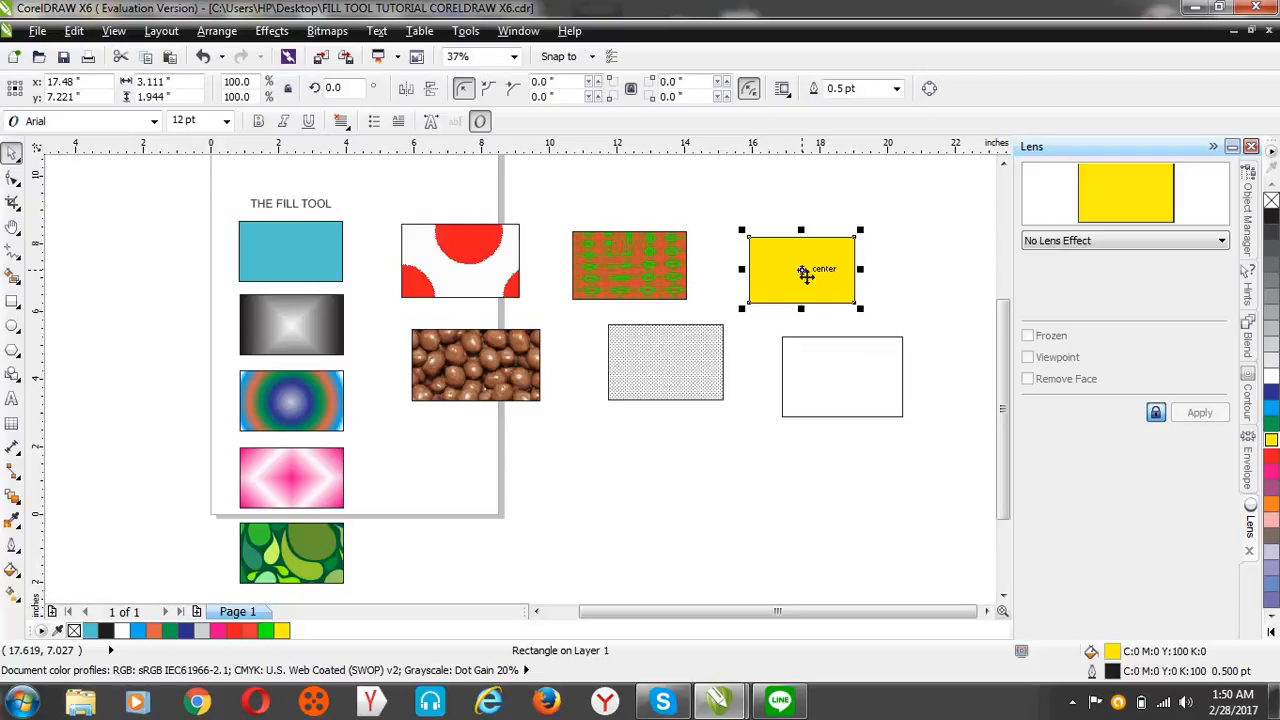
- Remove the yellow fill from the right-hand rectangle of the upper row using No Fill
left_click(14, 569)
mouse_move(9, 586)
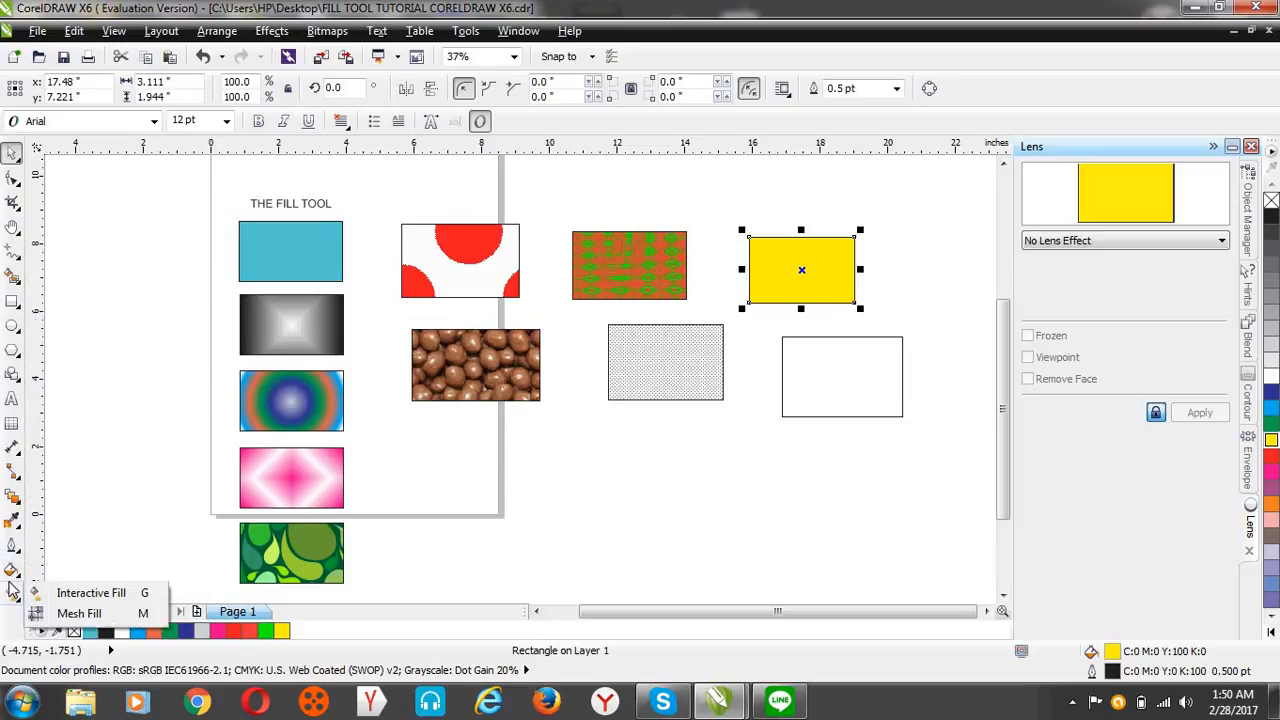
left_click(75, 537)
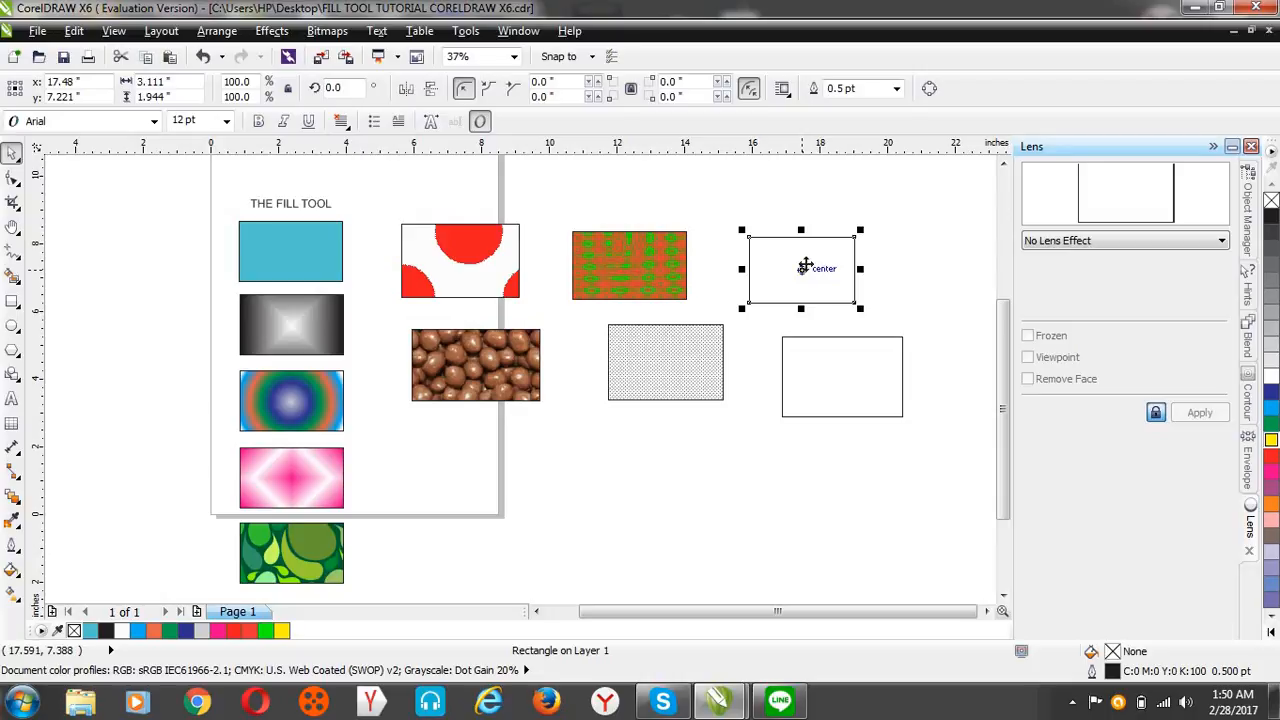
- Select the right-hand rectangle of the lower row and open the Color docker, keeping the CMYK color model
left_click(890, 398)
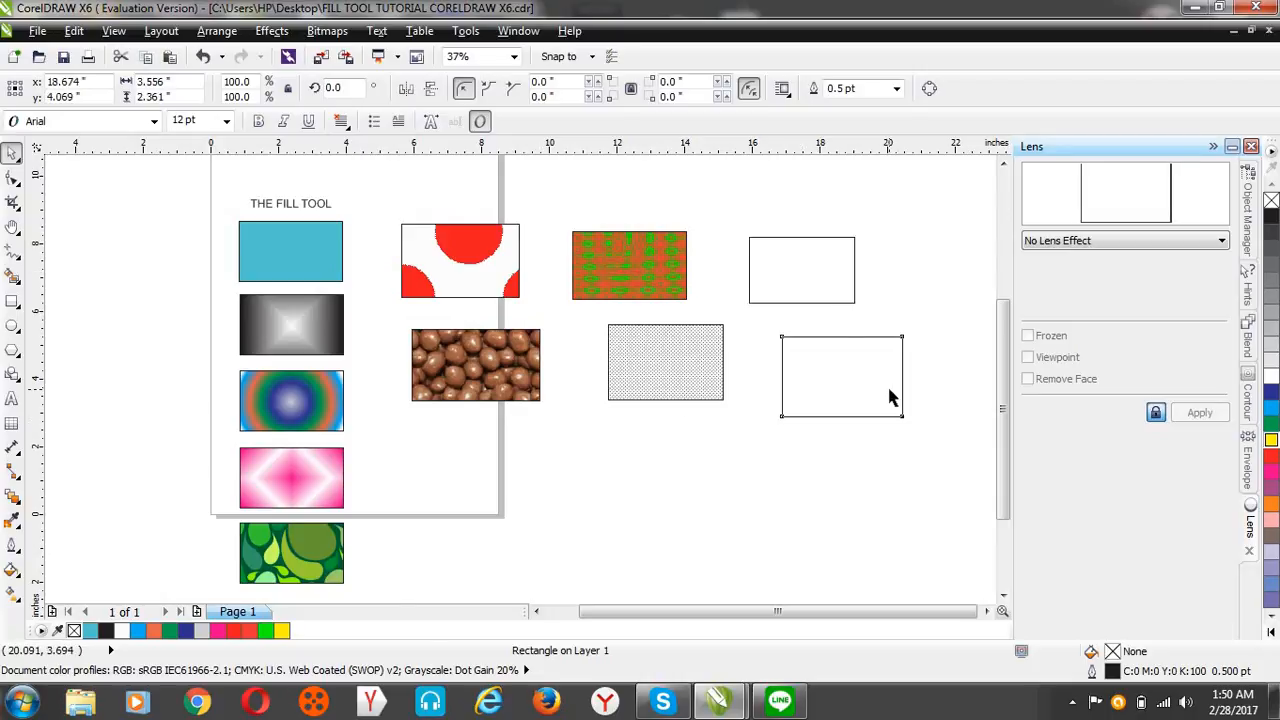
left_click(13, 569)
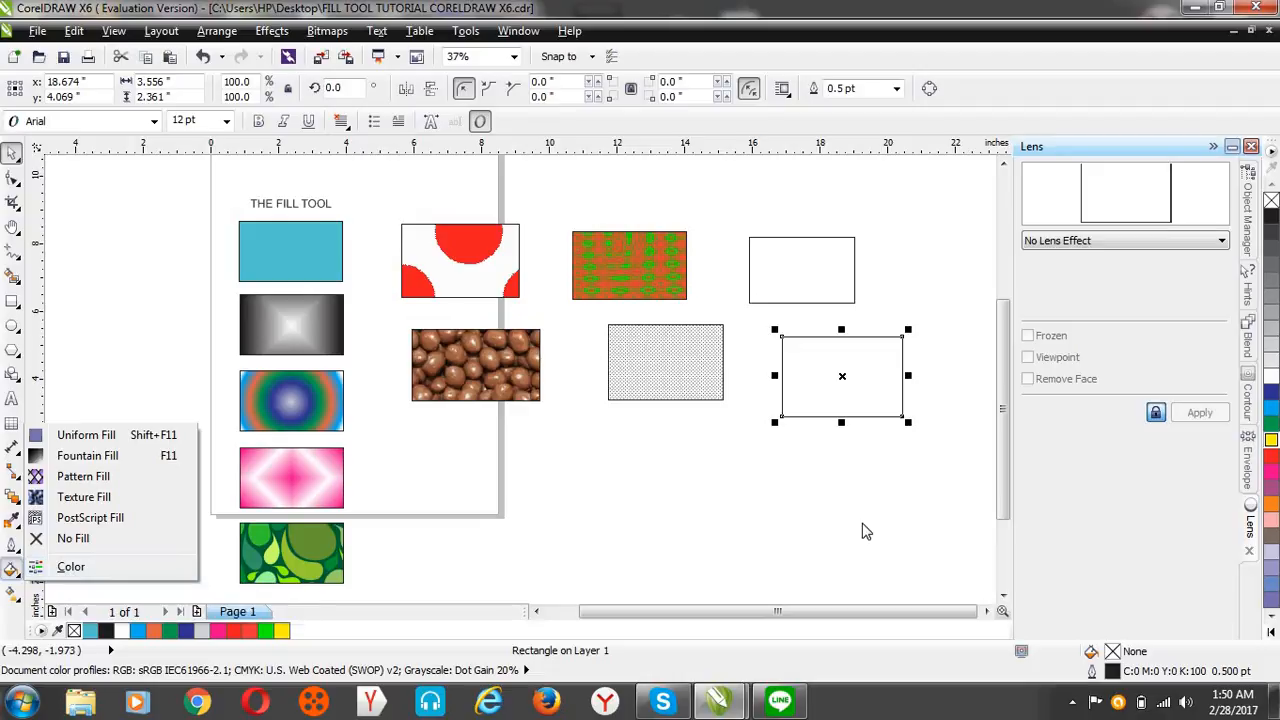
left_click(145, 575)
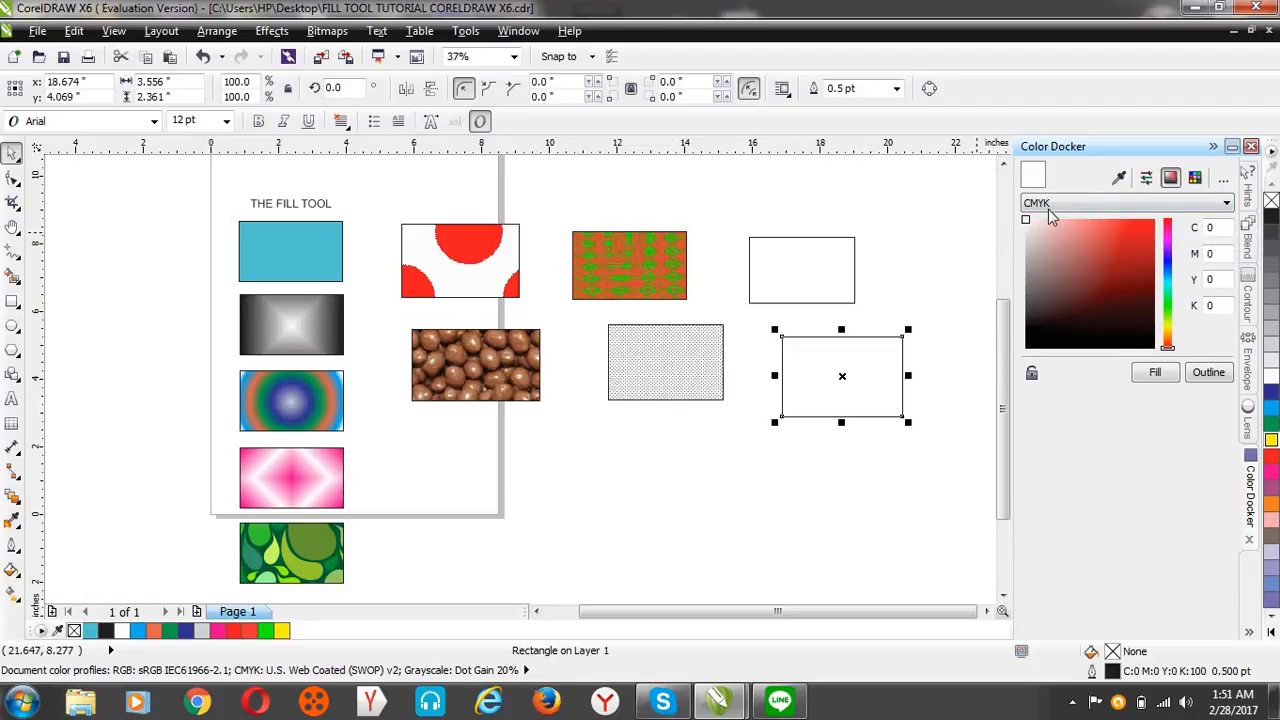
left_click(1096, 205)
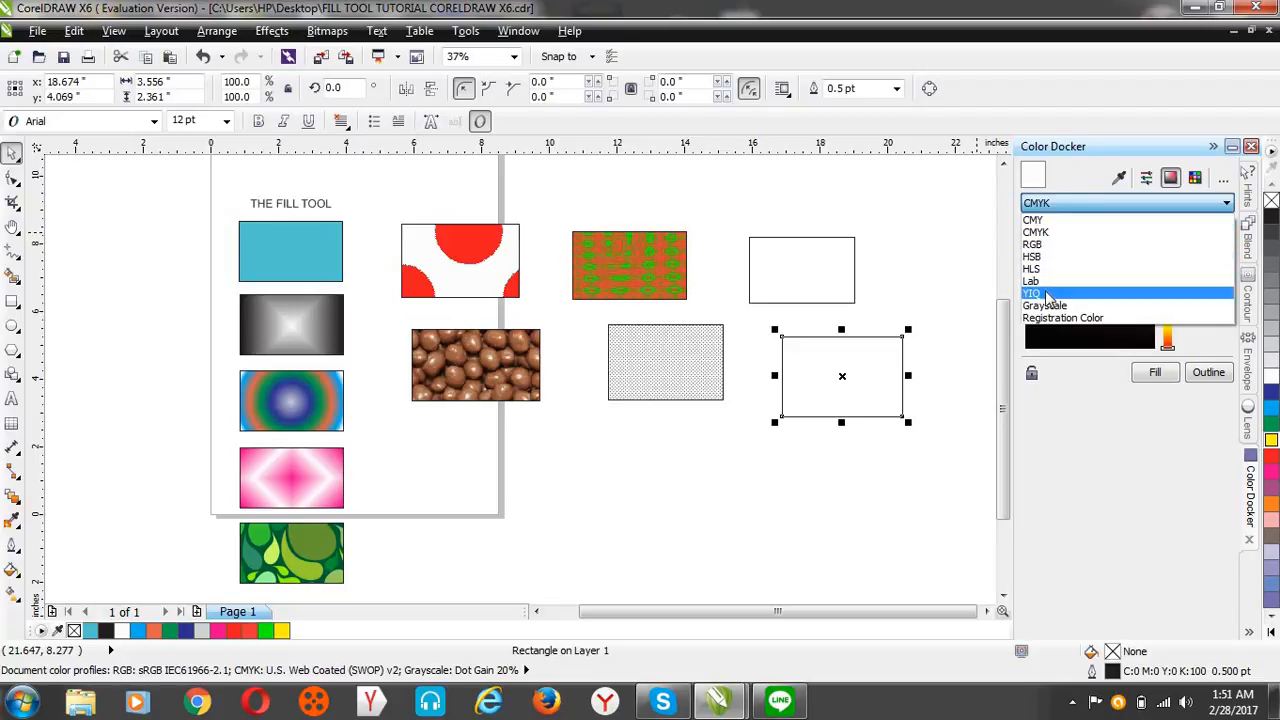
left_click(1087, 200)
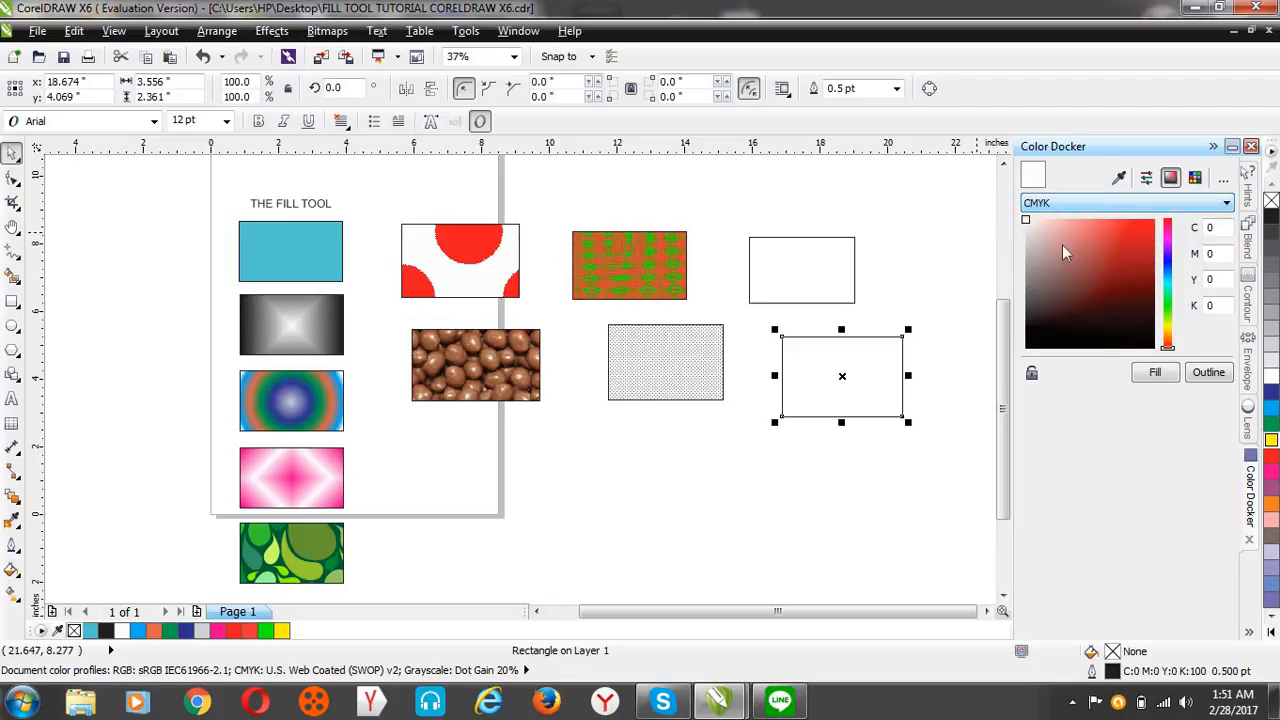
- Try out several bright, dark and pale shades of red in the Color docker's color field
left_click(1134, 232)
left_click(1137, 247)
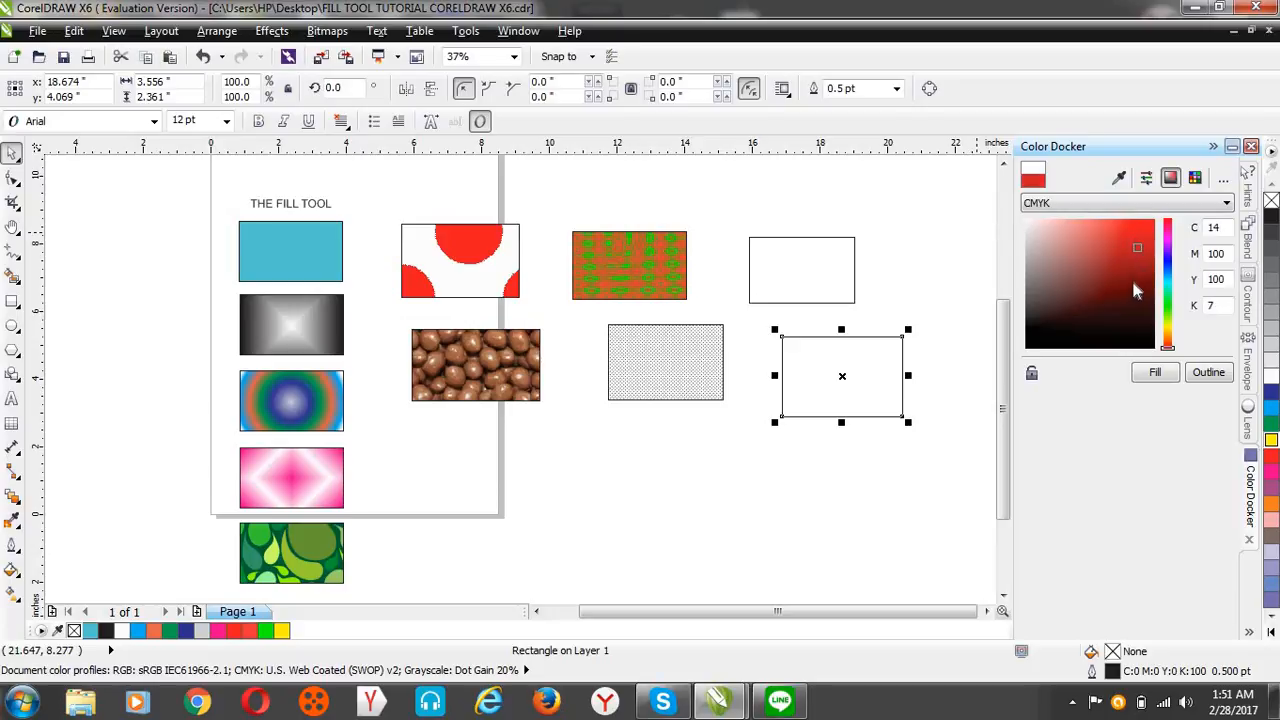
left_click(1131, 285)
left_click(1099, 264)
left_click(1046, 278)
left_click(1071, 240)
left_click(1070, 240)
- Shift the Color docker's hue to teal and pick the shade C63 M0 Y35 K0
left_click(1168, 228)
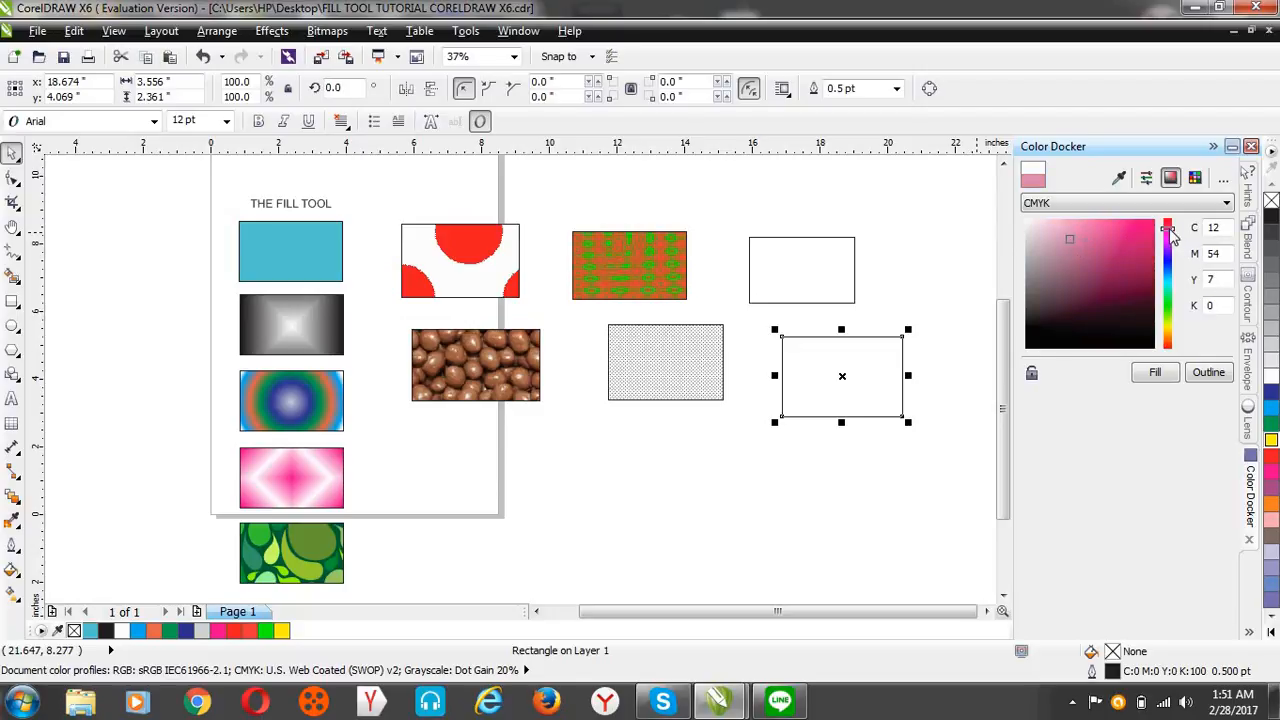
mouse_move(1172, 233)
left_mouse_down()
mouse_move(1173, 320)
mouse_move(1170, 290)
left_mouse_up()
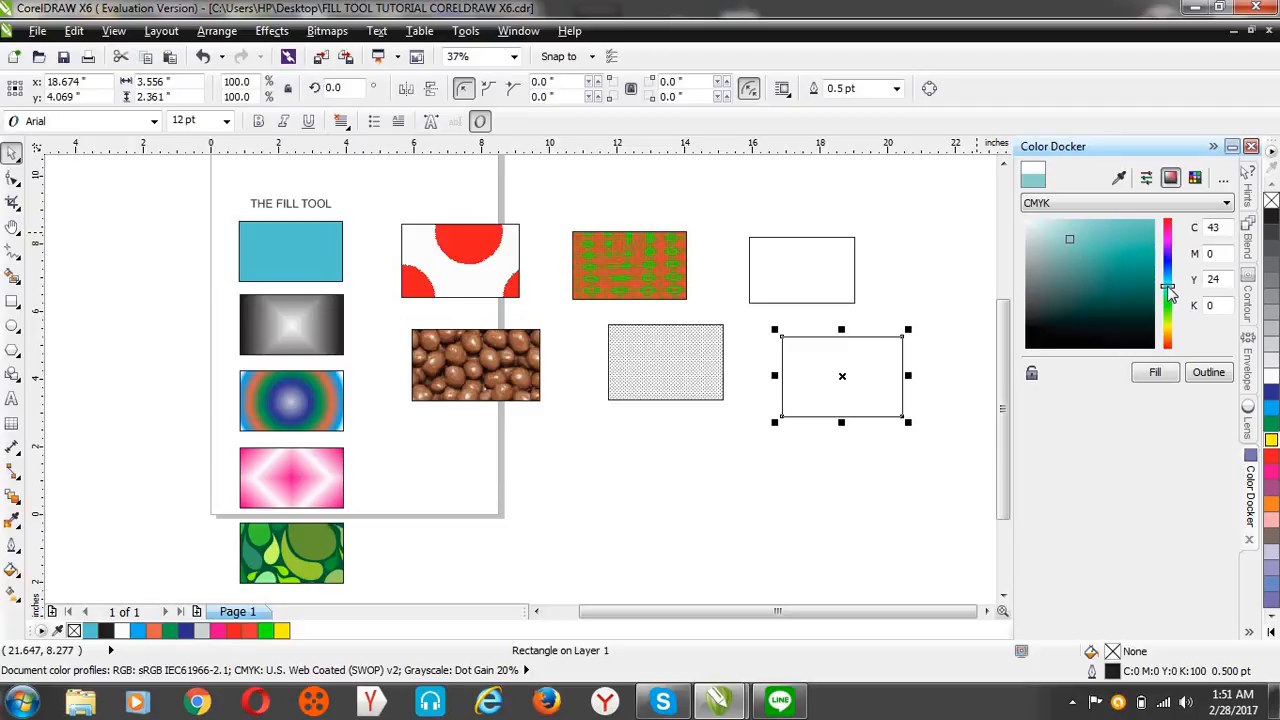
left_click(1131, 236)
- Switch the Color docker's color model to RGB and back to CMYK
left_click(1187, 203)
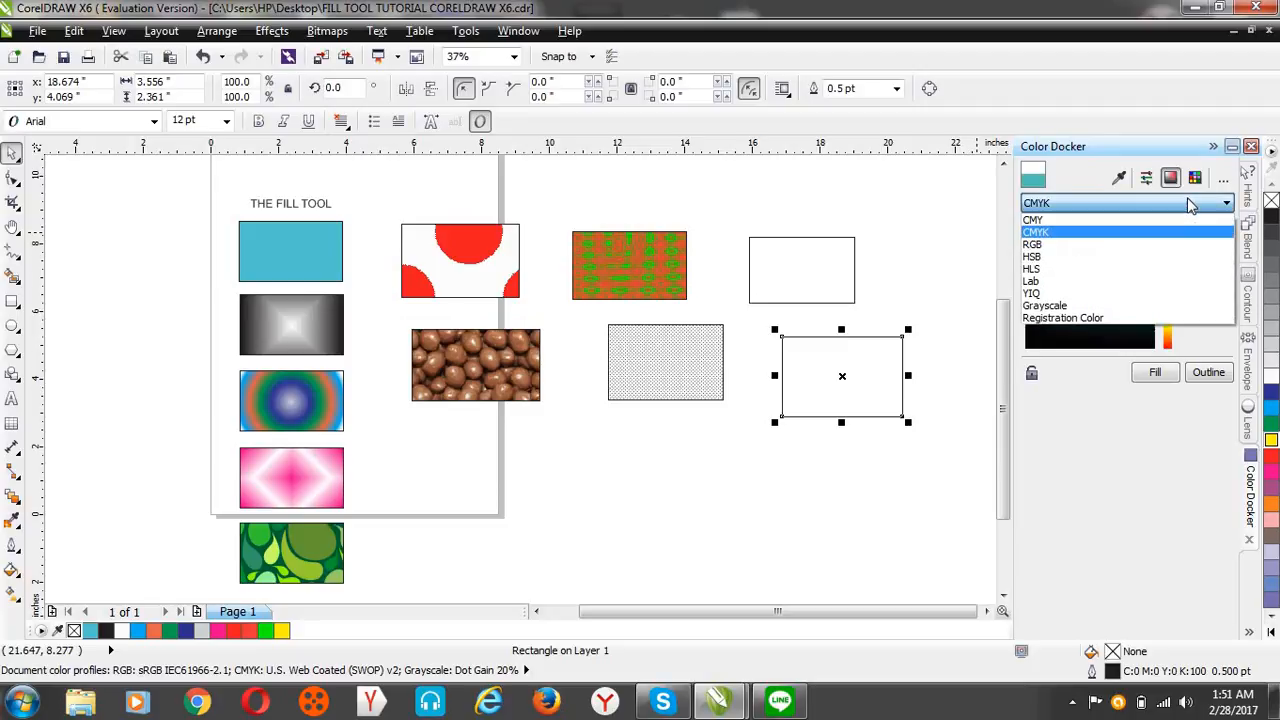
left_click(1038, 233)
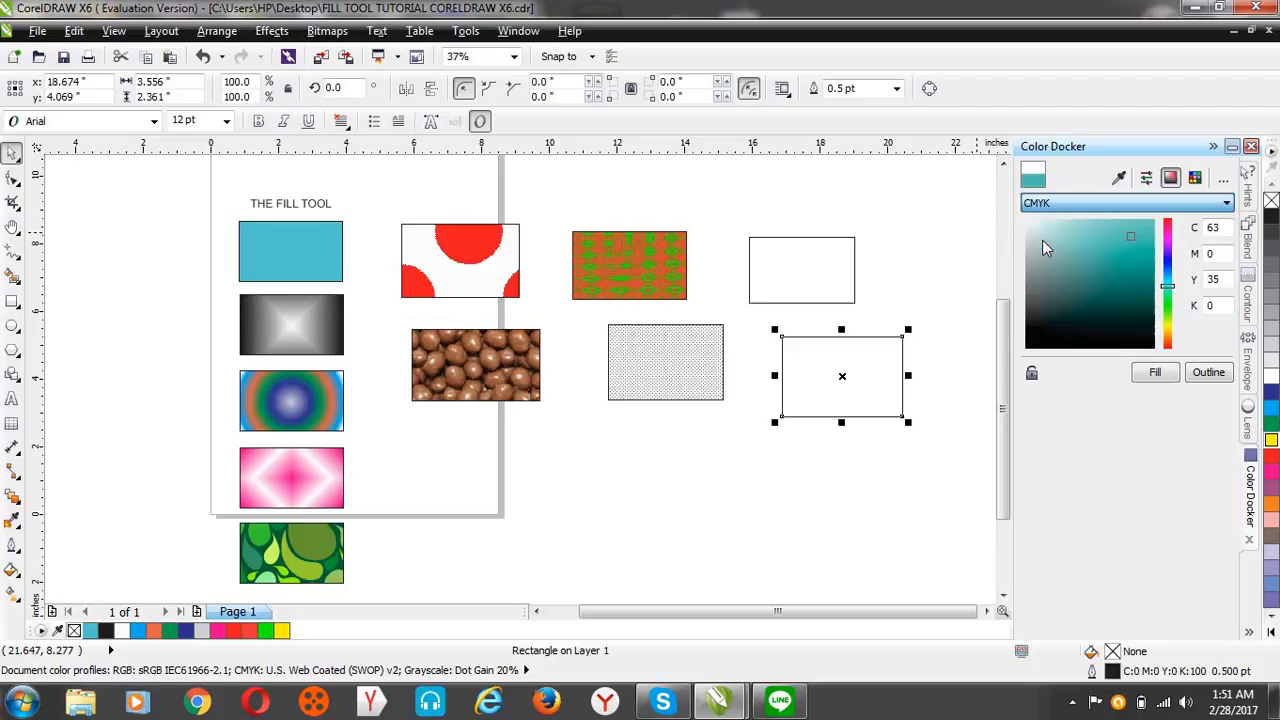
left_click(1131, 206)
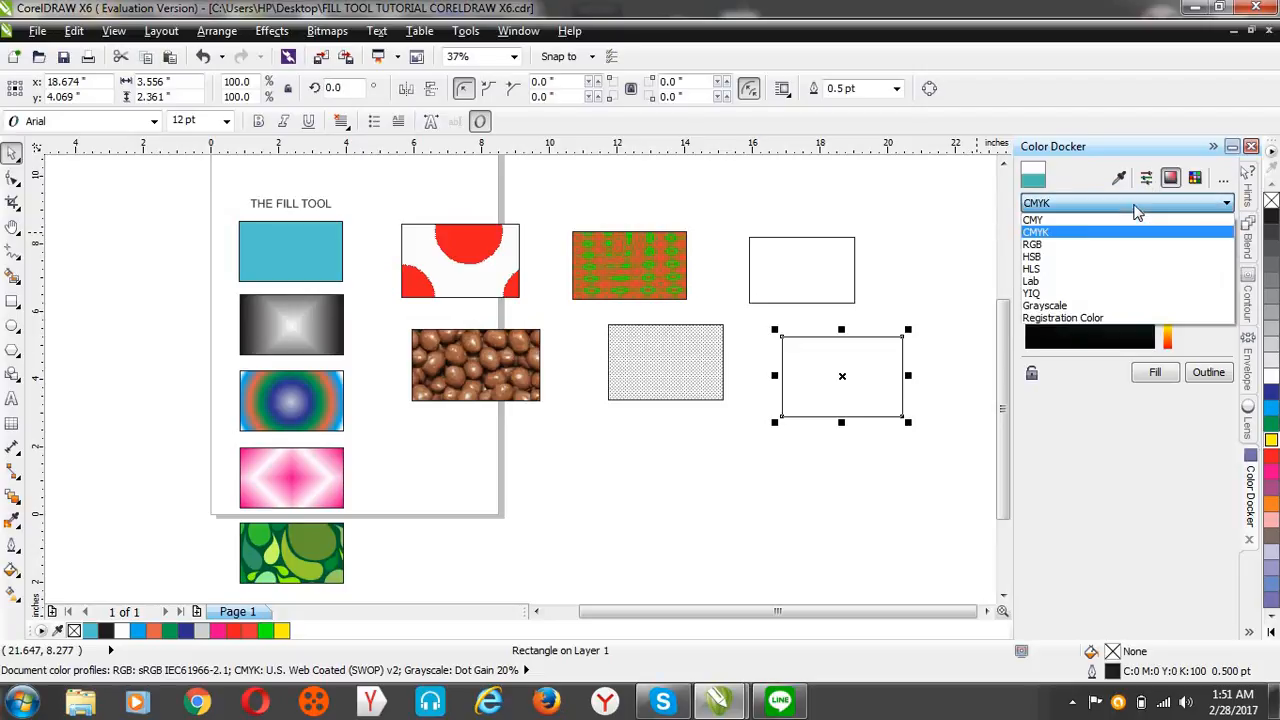
left_click(1061, 245)
left_click(1104, 207)
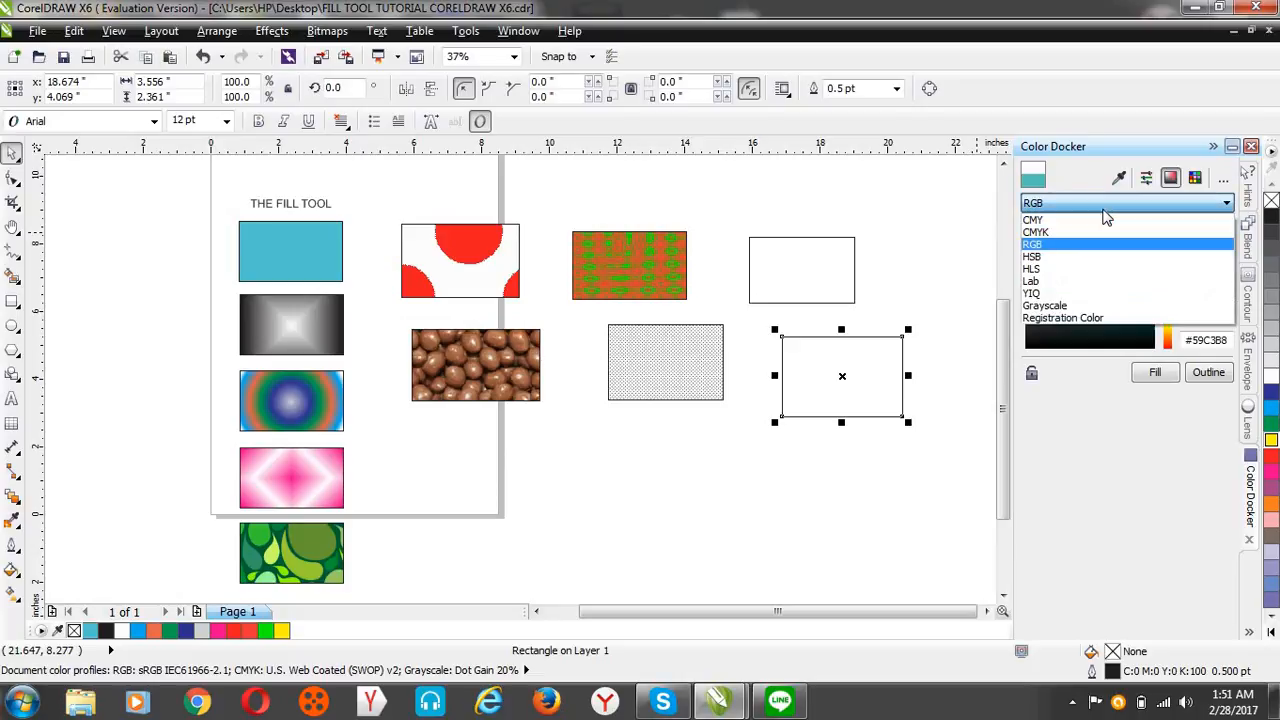
left_click(1080, 232)
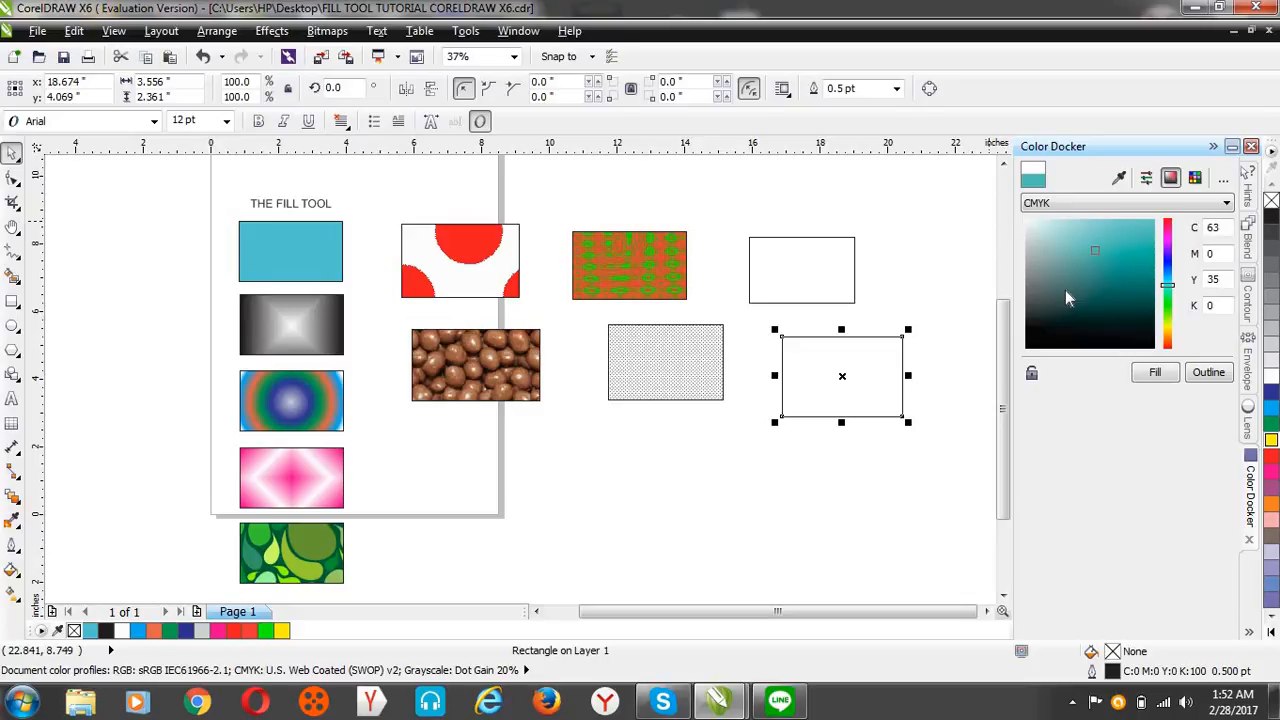
- Pick the teal shade C78 M2 Y45 K0 and apply it as the selected rectangle's fill
left_click(1136, 256)
left_click(1157, 374)
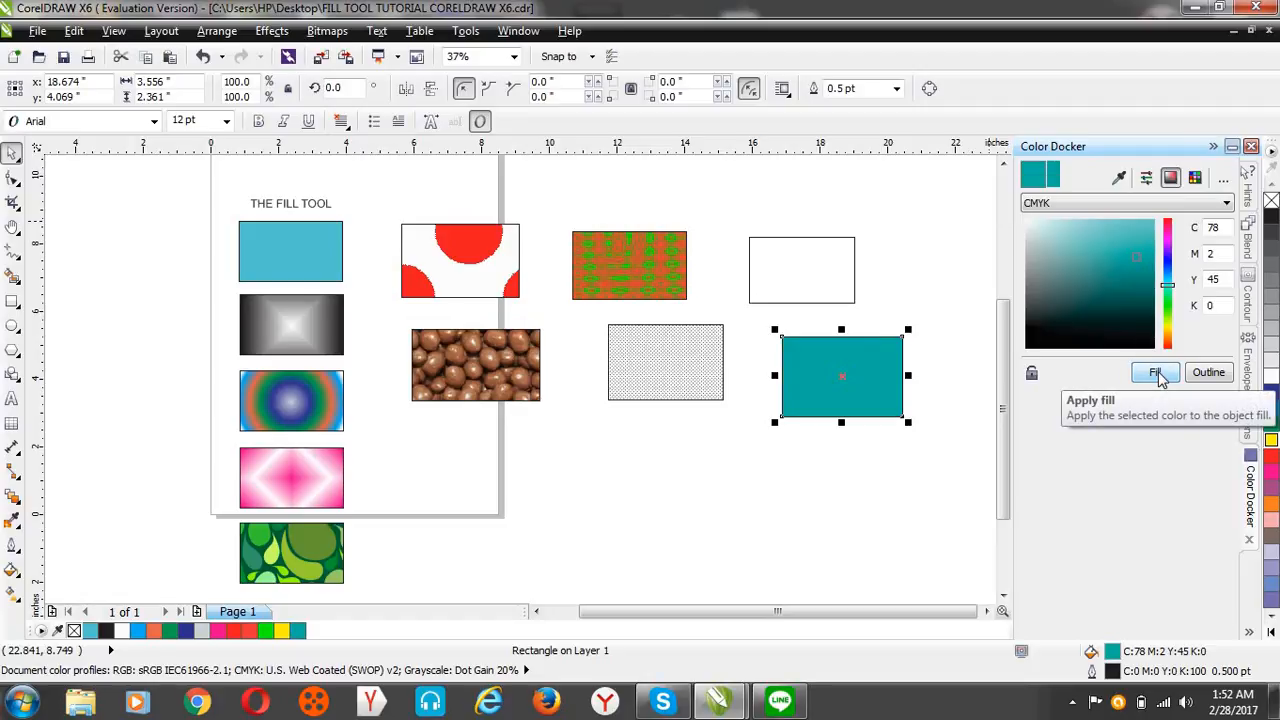